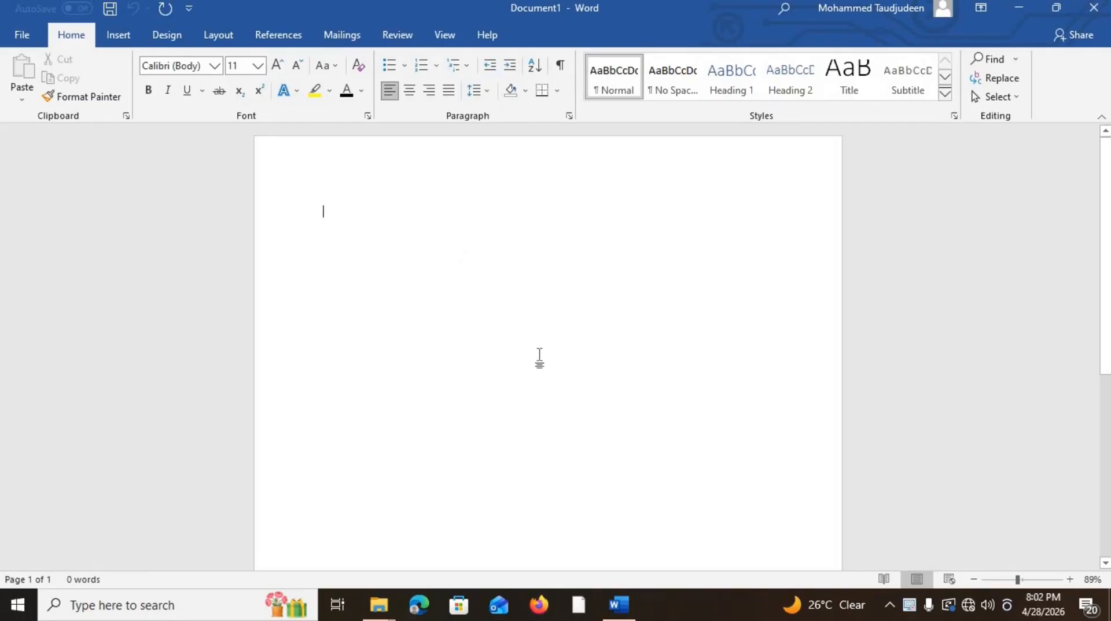
Step: Draw an empty text box about 1.44" high and 1.68" wide in the upper part of the page
click(118, 35)
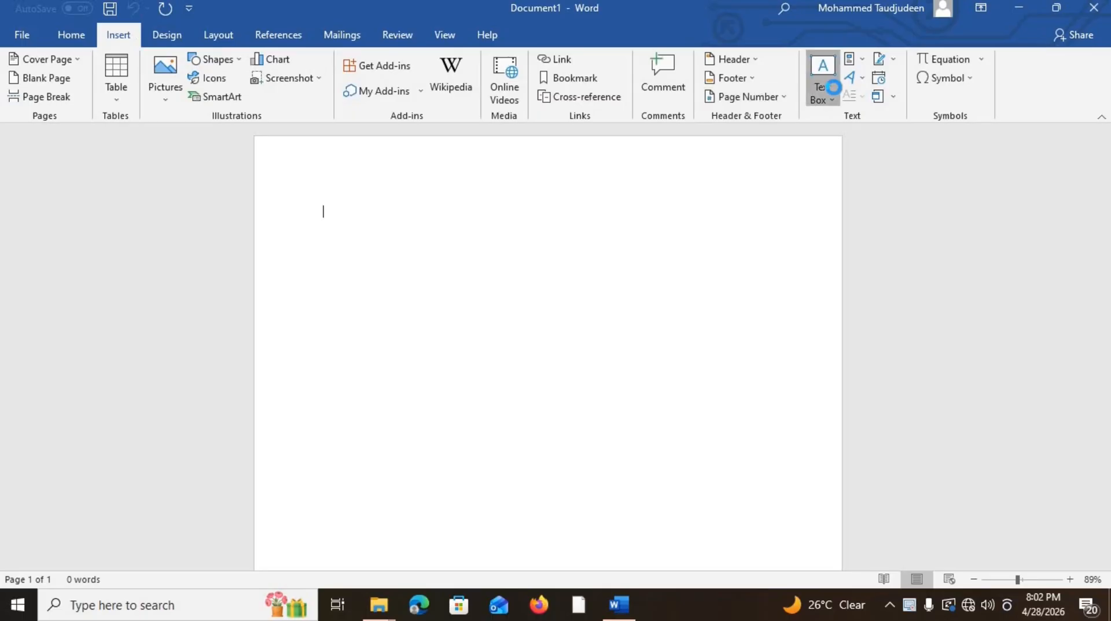
click(828, 82)
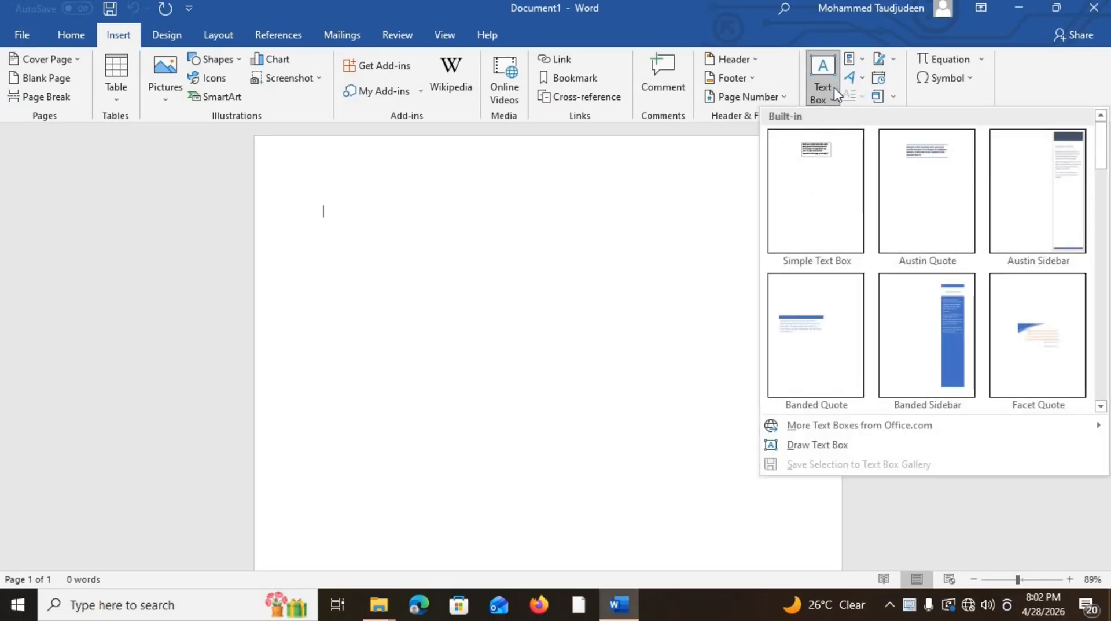
click(798, 447)
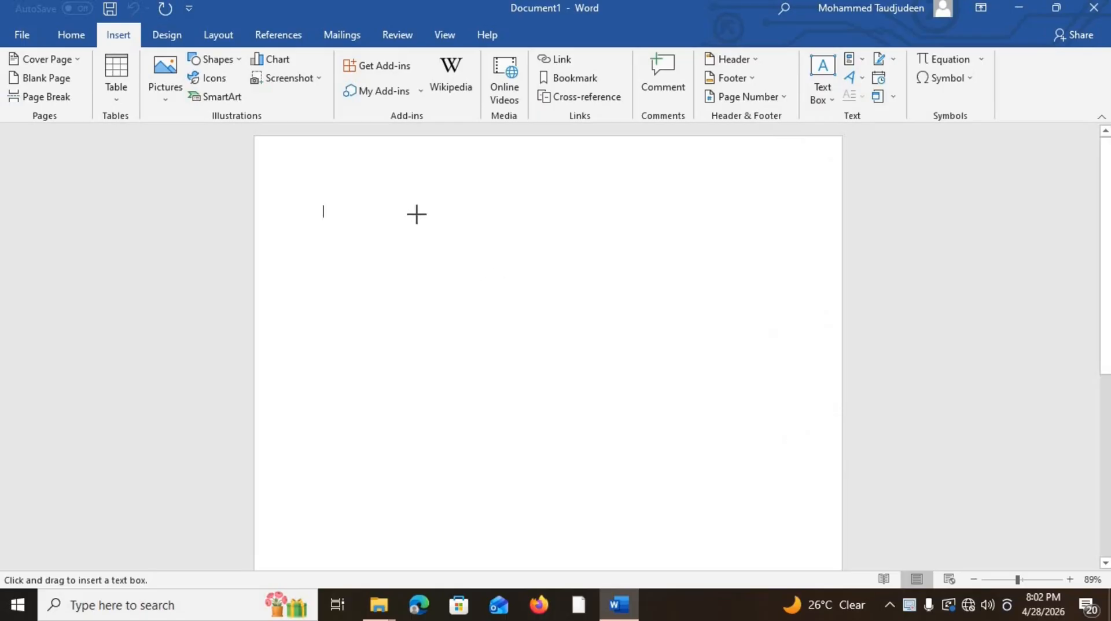
drag(413, 217, 434, 286)
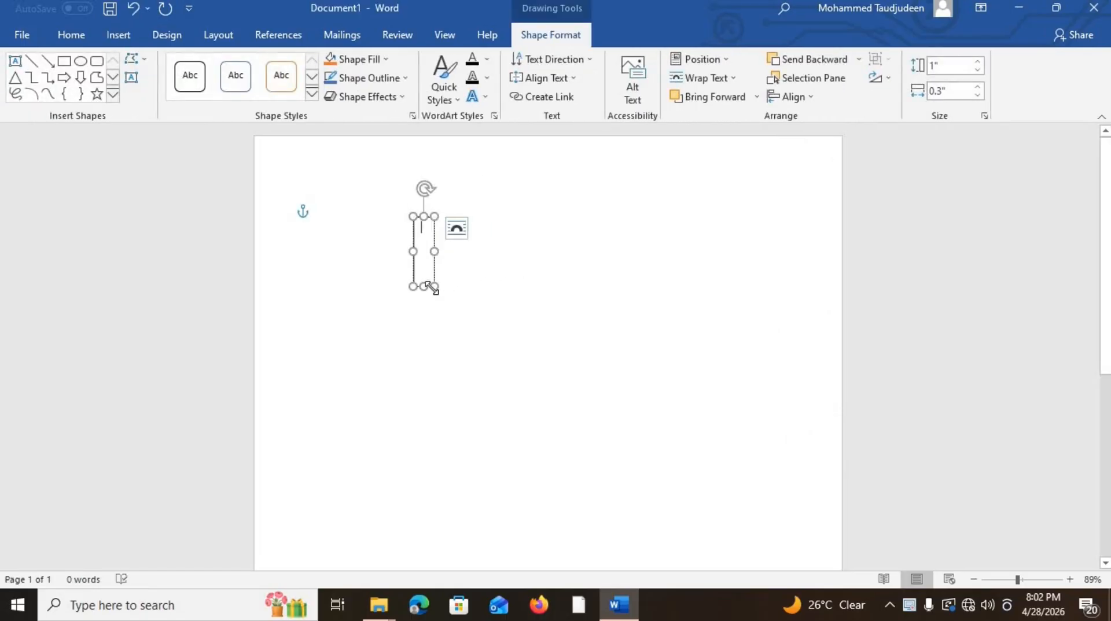
drag(509, 314, 529, 316)
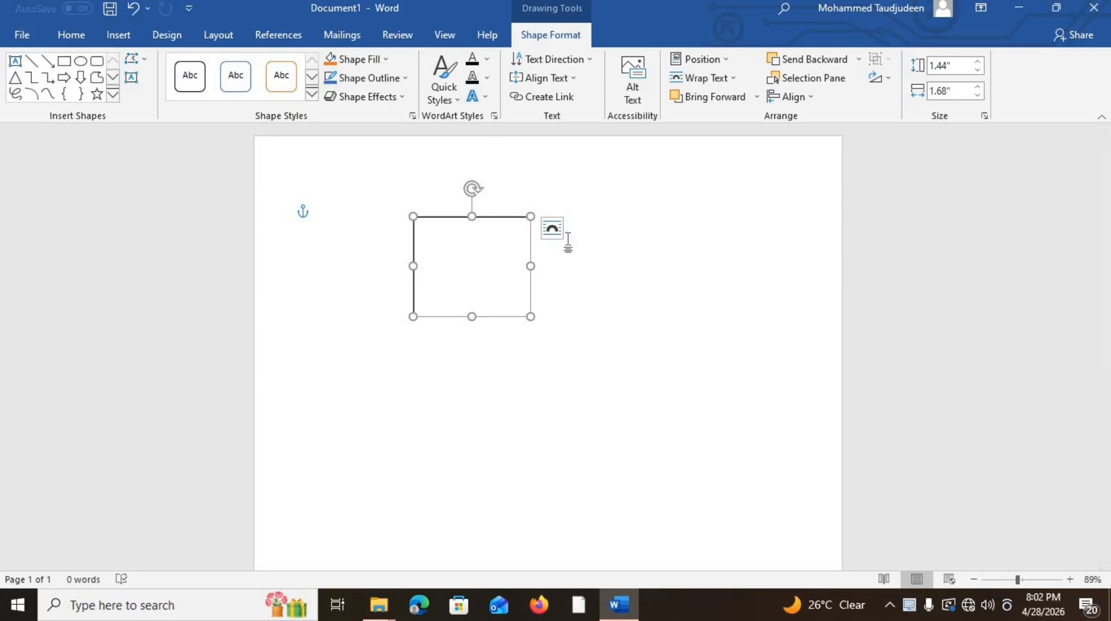
click(594, 253)
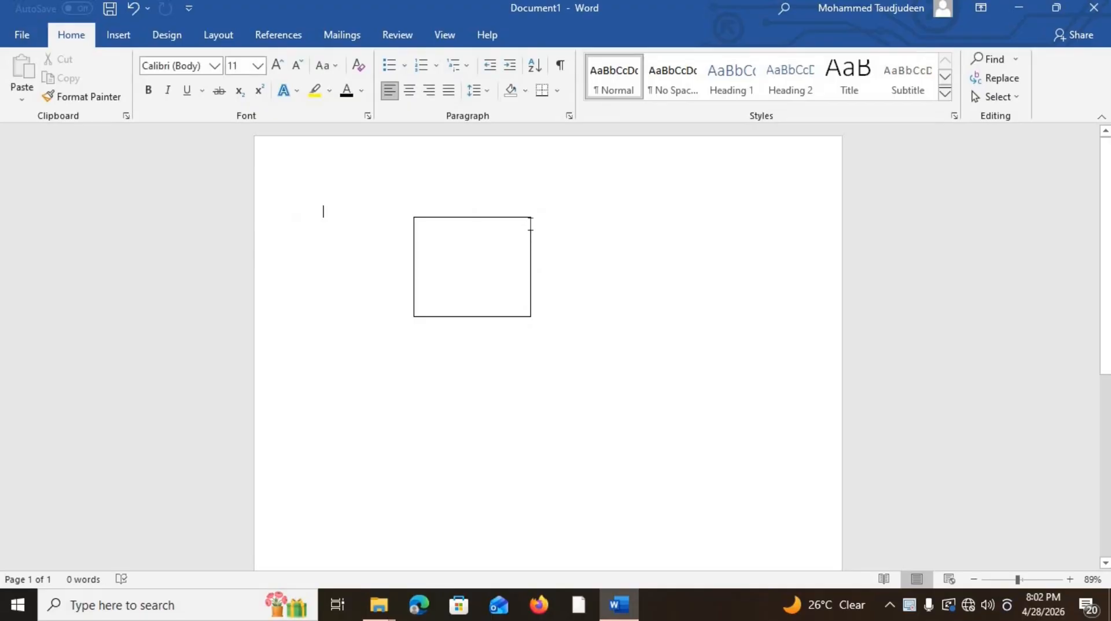
Step: Remove the outline and the fill from the text box
click(528, 224)
click(353, 77)
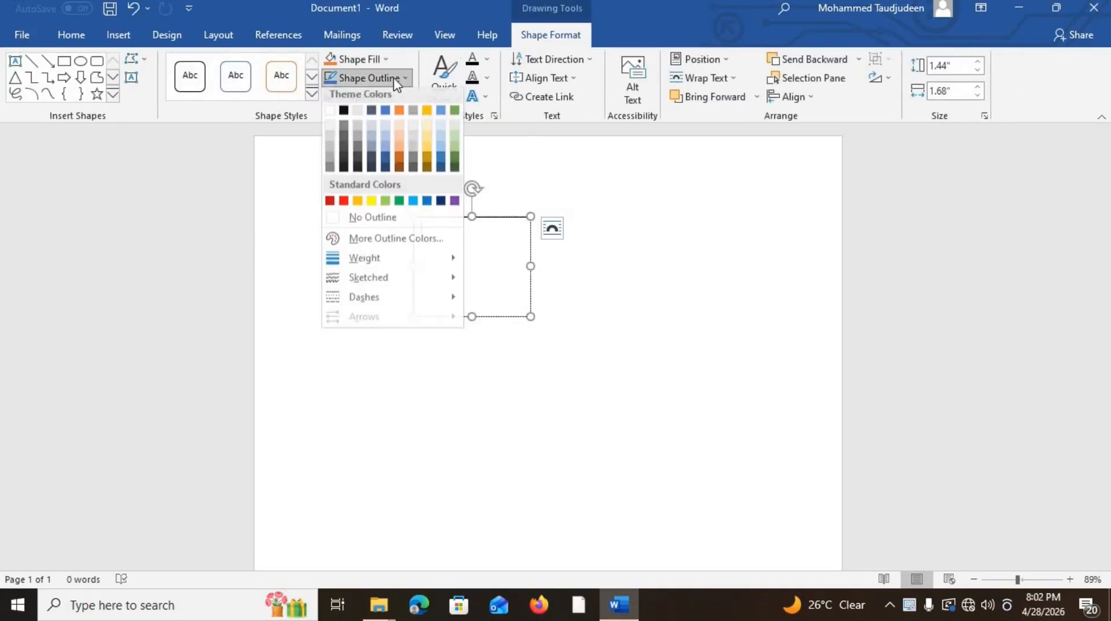
click(406, 222)
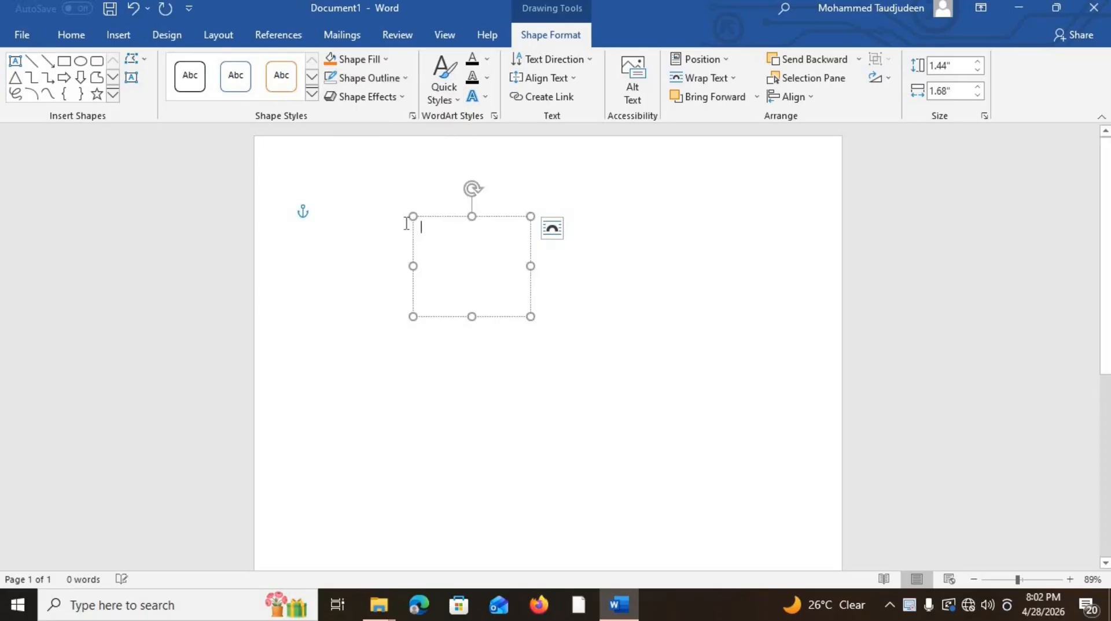
click(369, 58)
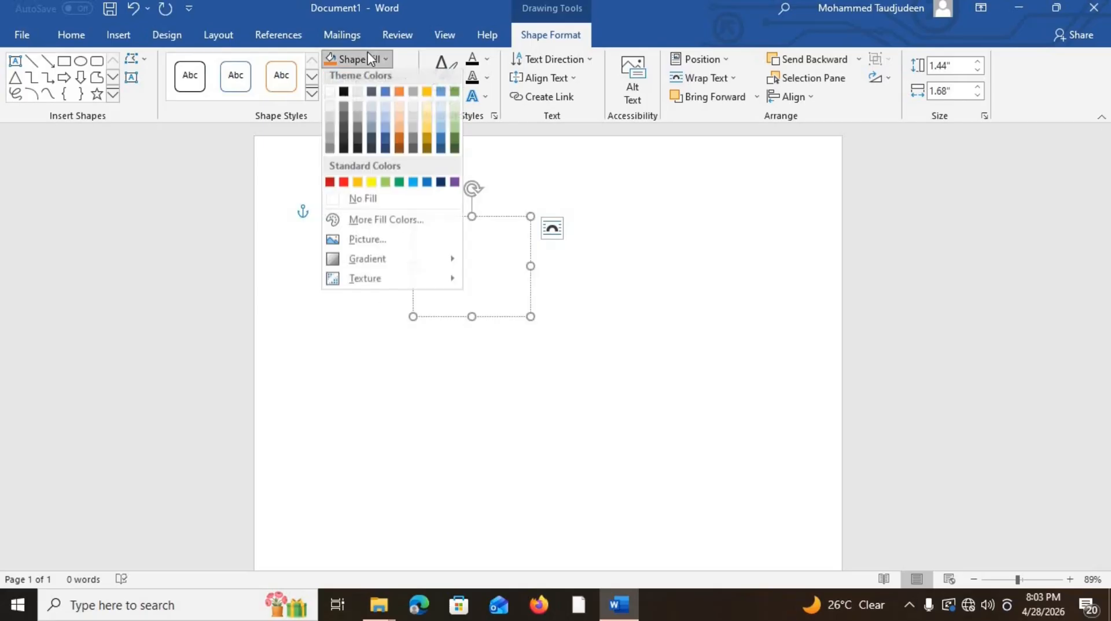
click(358, 199)
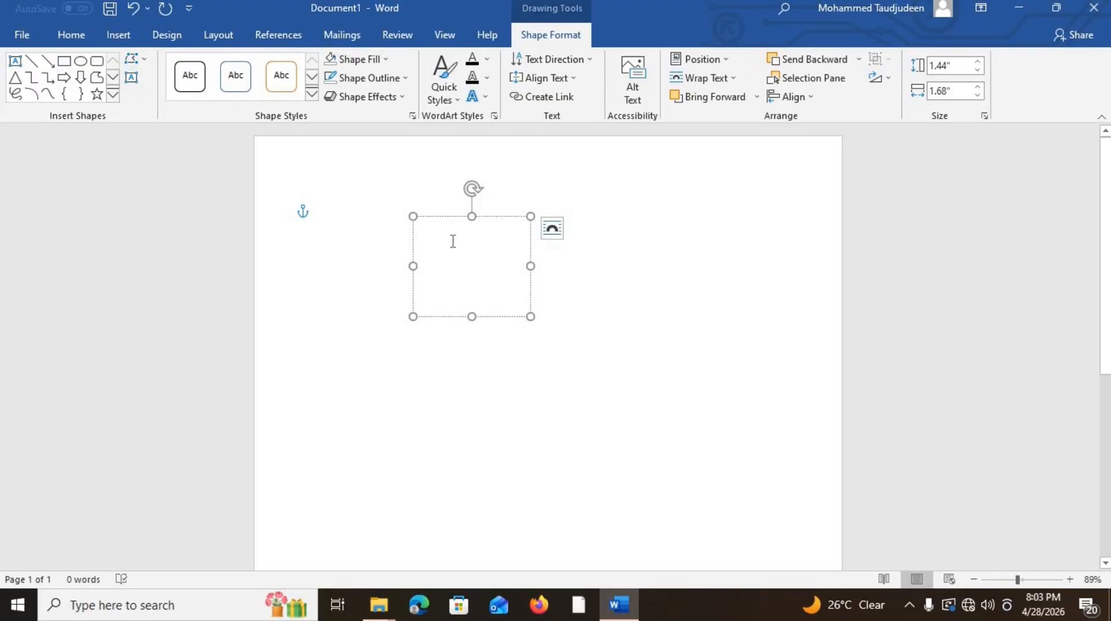
Step: Enter "CV" in the text box and format it in Impact at size 36
text(cv)
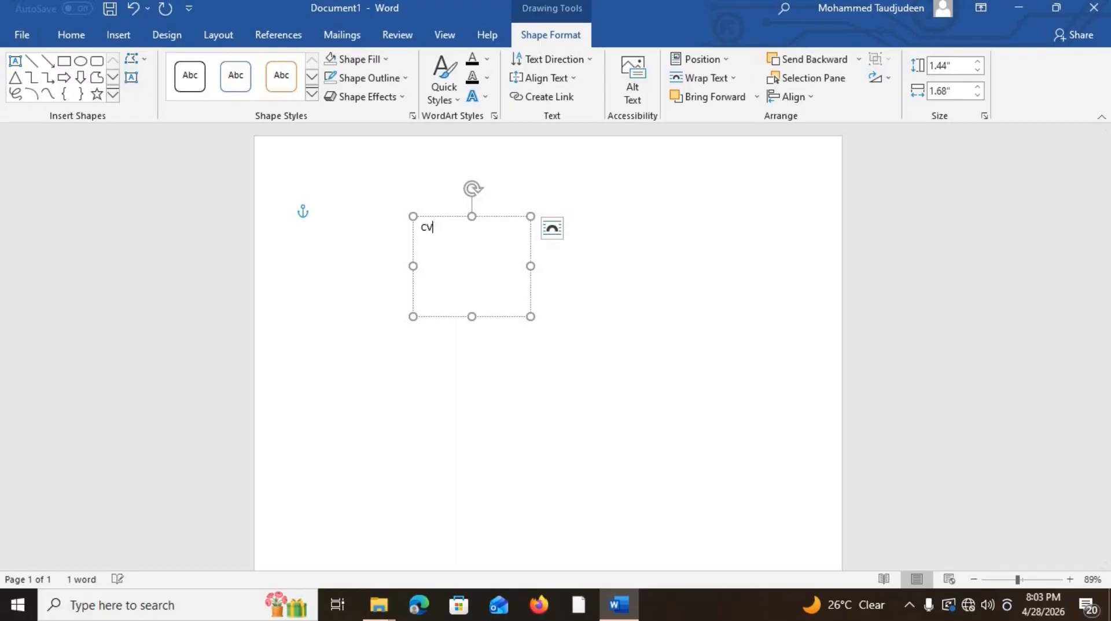
key(ctrl+a)
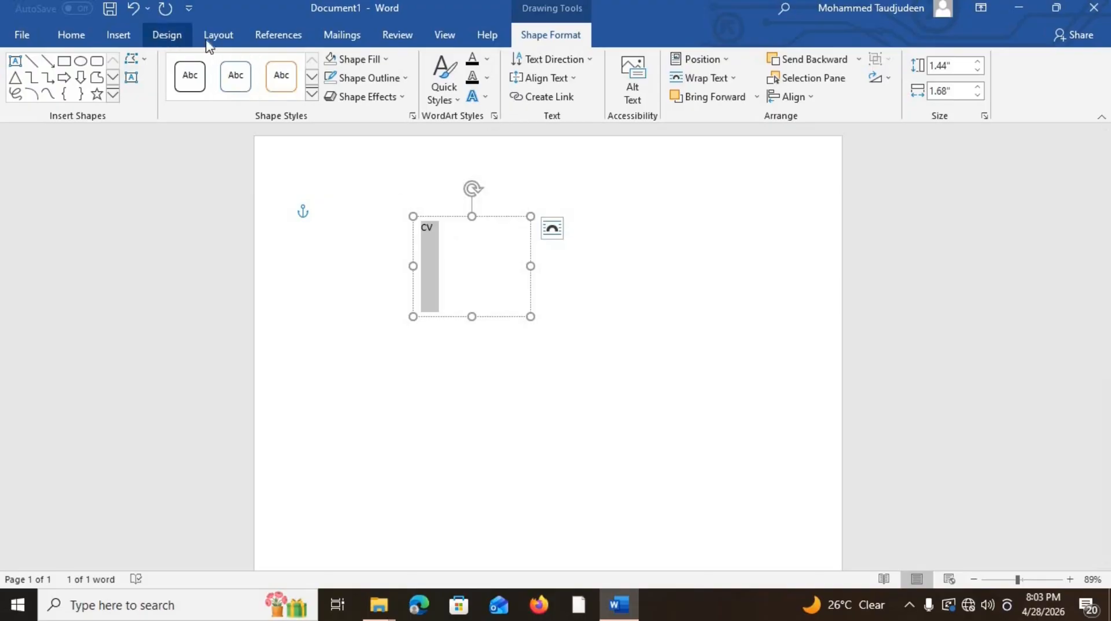
click(61, 35)
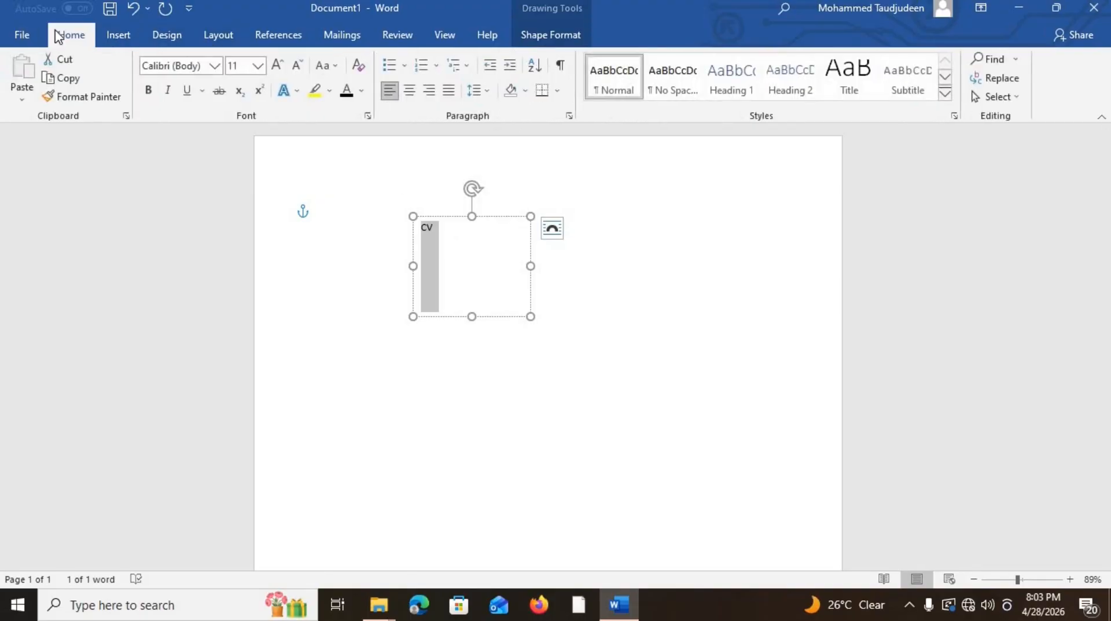
click(214, 66)
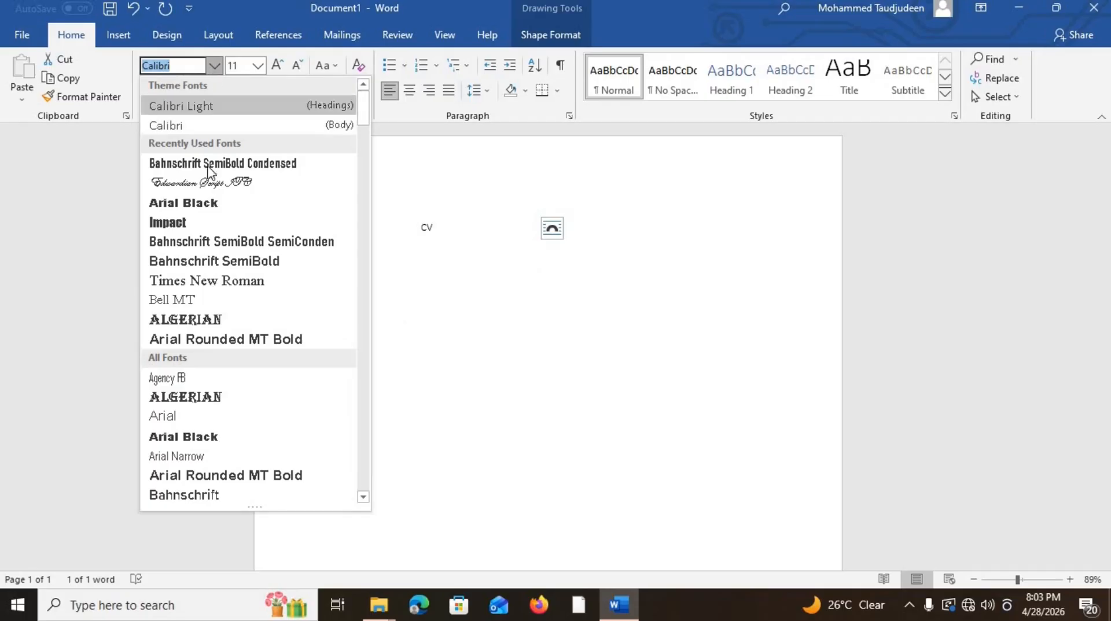
click(197, 222)
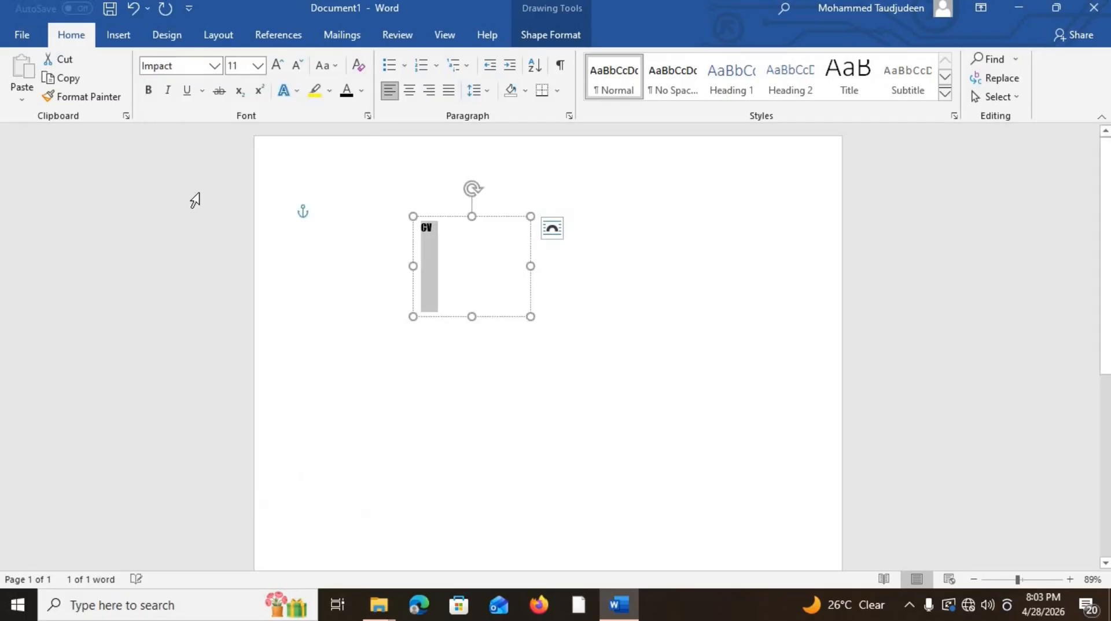
click(257, 66)
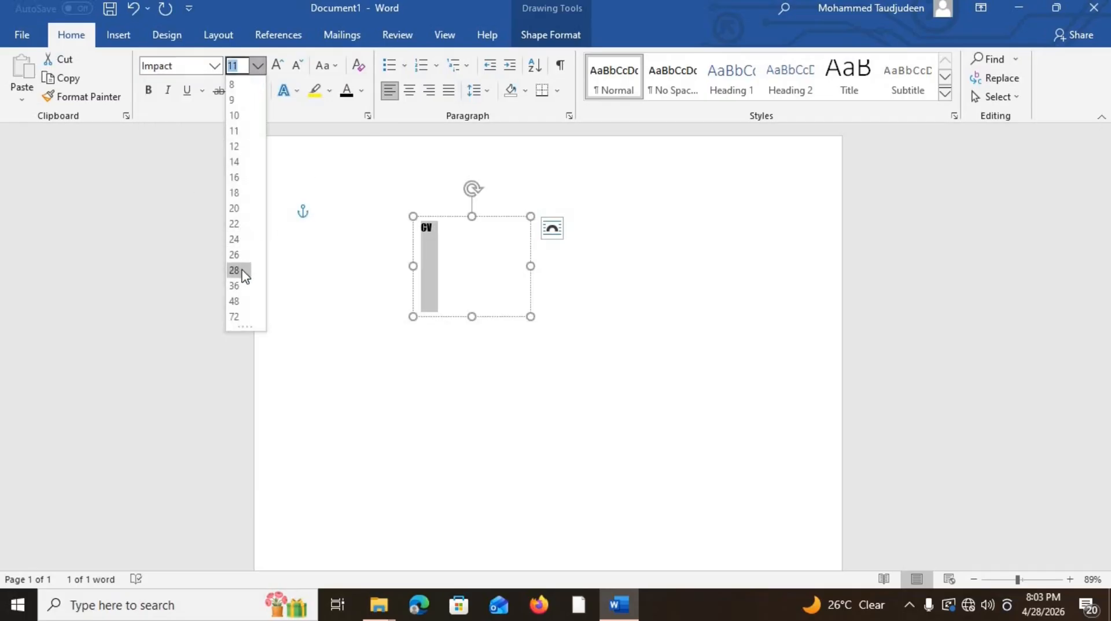
click(236, 286)
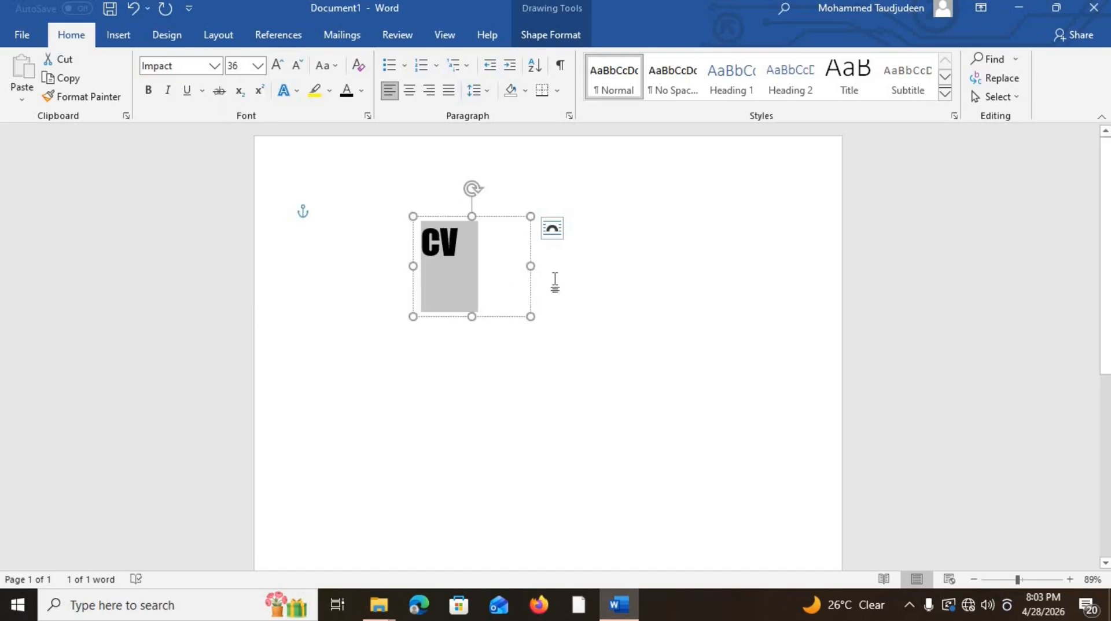
Step: Color the CV heading text with the darker green theme color
click(361, 91)
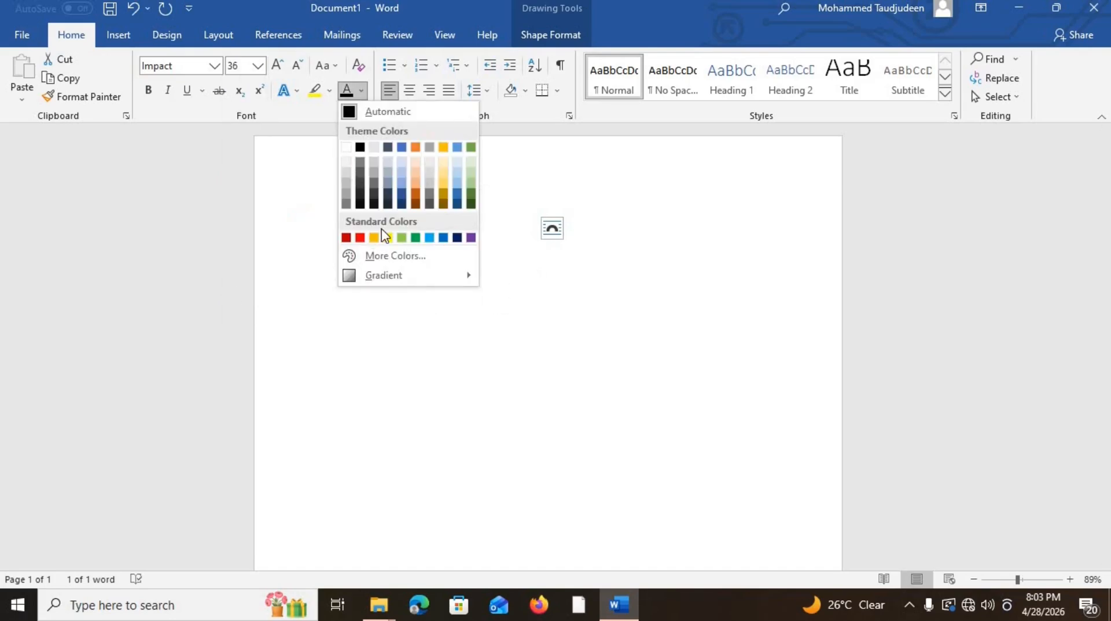
click(471, 195)
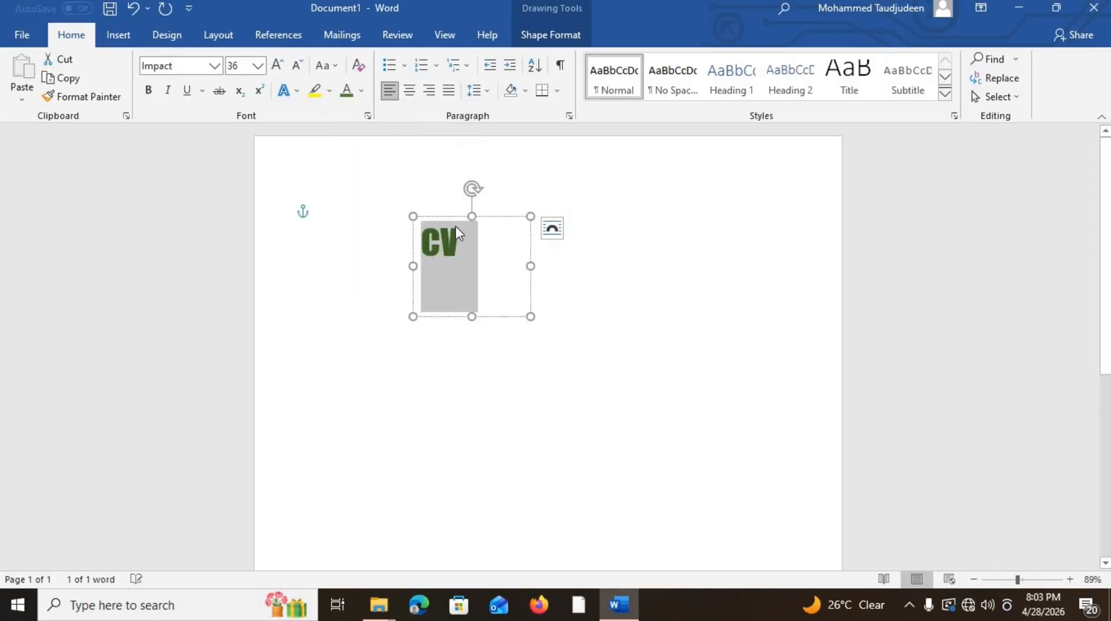
click(455, 227)
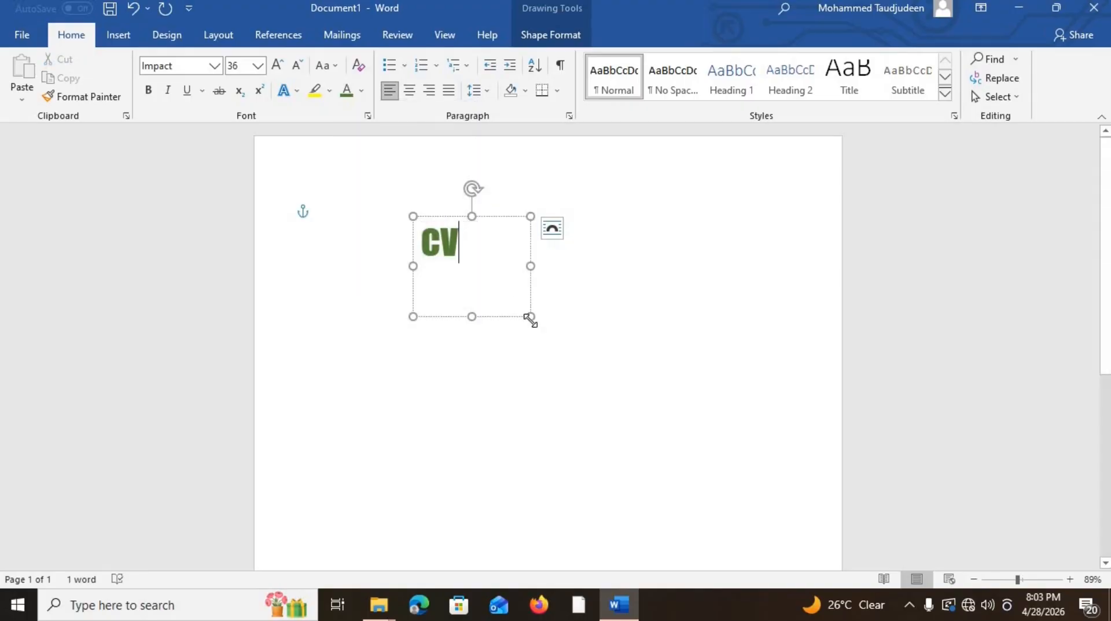
Step: Shrink the CV text box around its text at the page's upper-left margin and place an enlarged copy of it below
drag(528, 317, 393, 298)
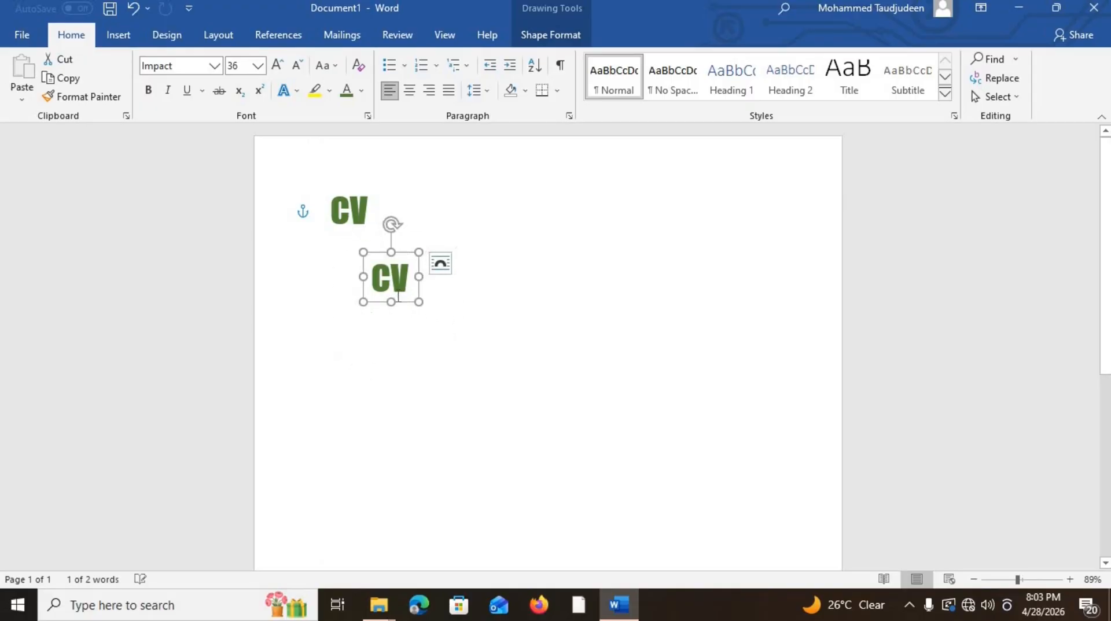
click(397, 294)
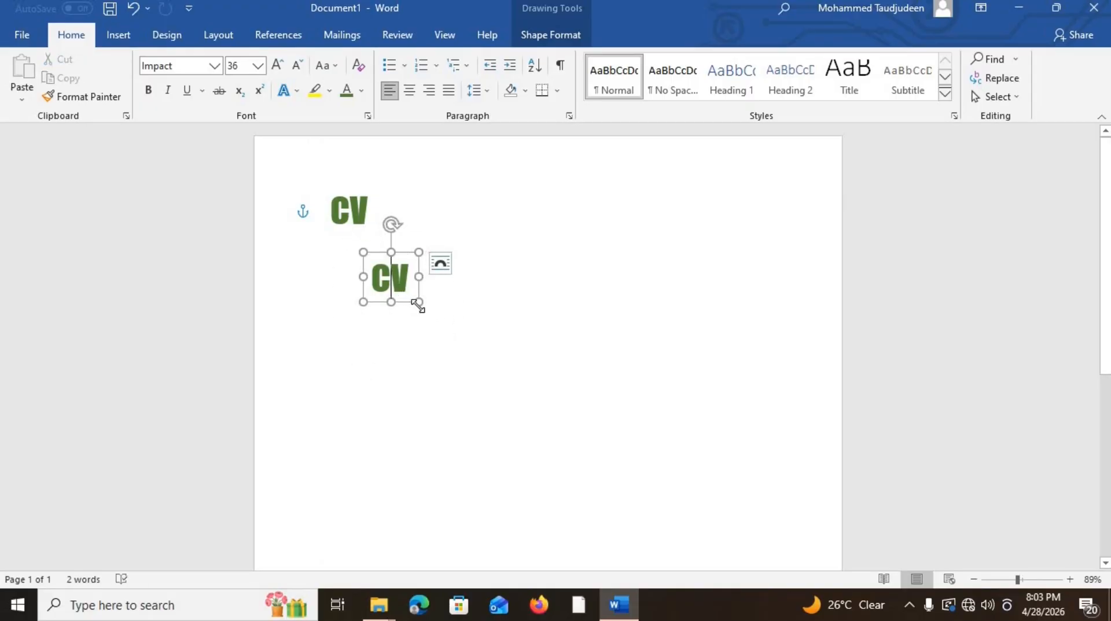
drag(419, 302, 549, 369)
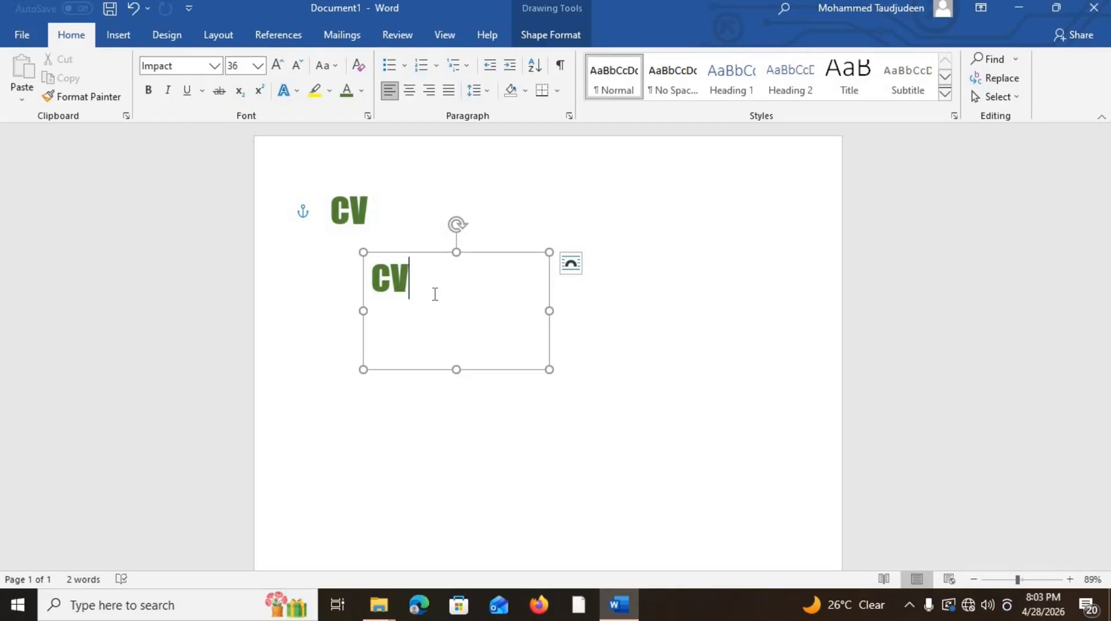
Step: Format the text in the copied box as Calibri (Body) at size 14
key(ctrl+a)
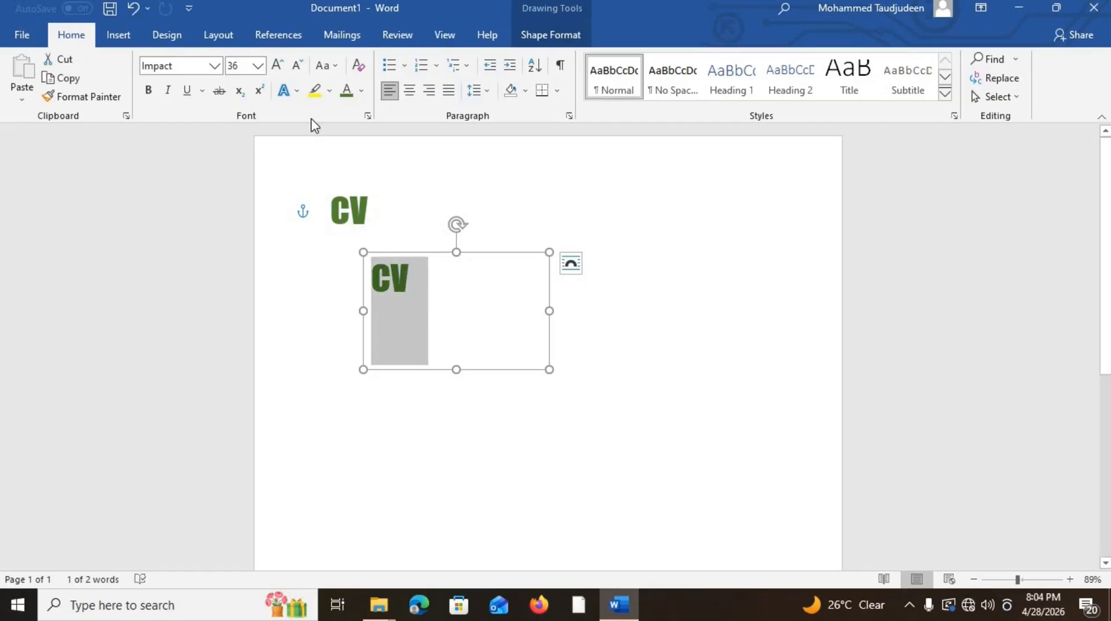
click(257, 67)
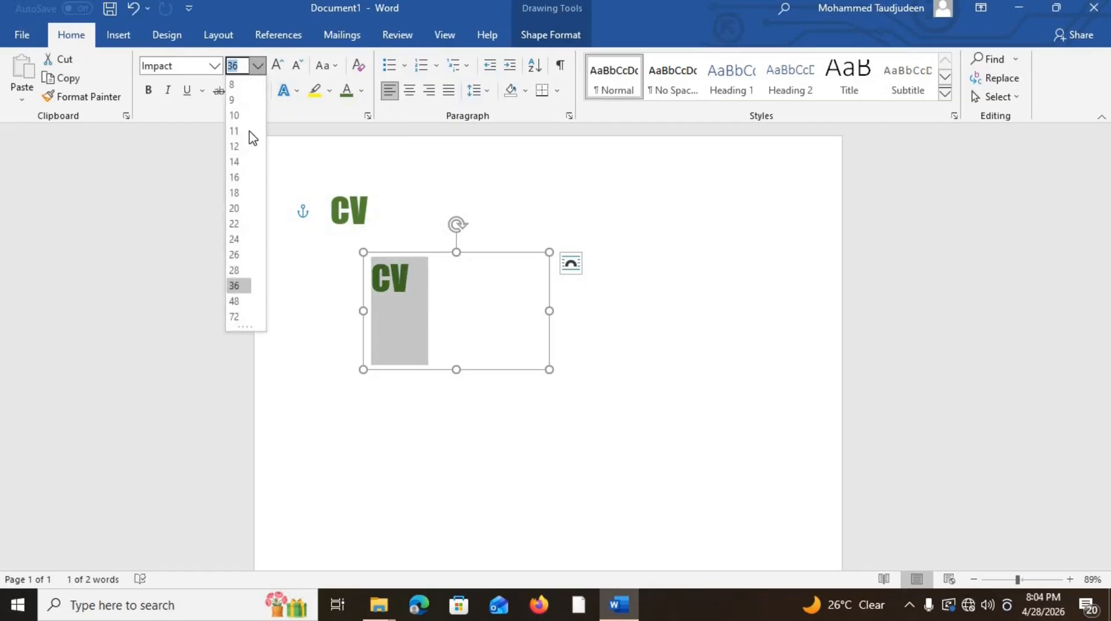
click(231, 163)
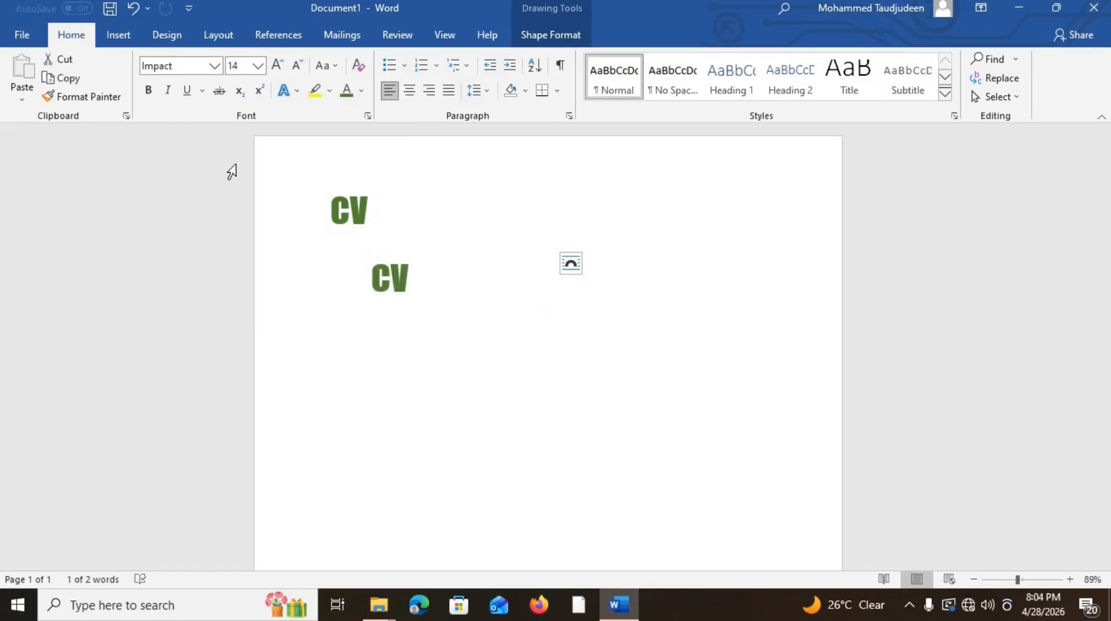
click(212, 66)
click(208, 126)
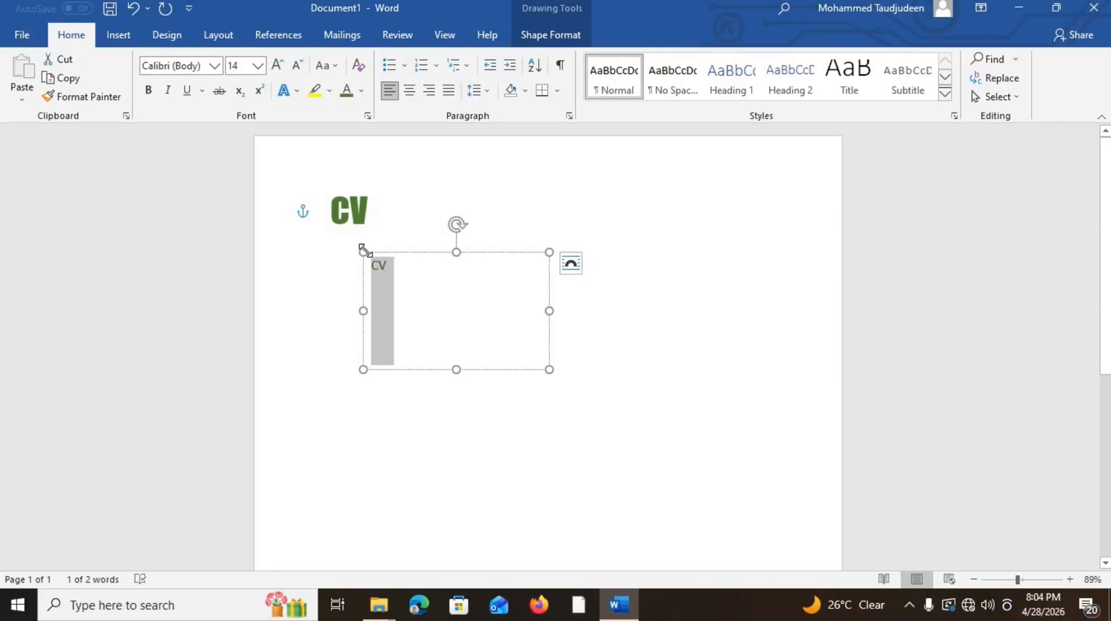
Step: Replace the copied box's text with the labels "NAME:" and "BIRTHDAY:" on one line, separated by a tab
text(NAM)
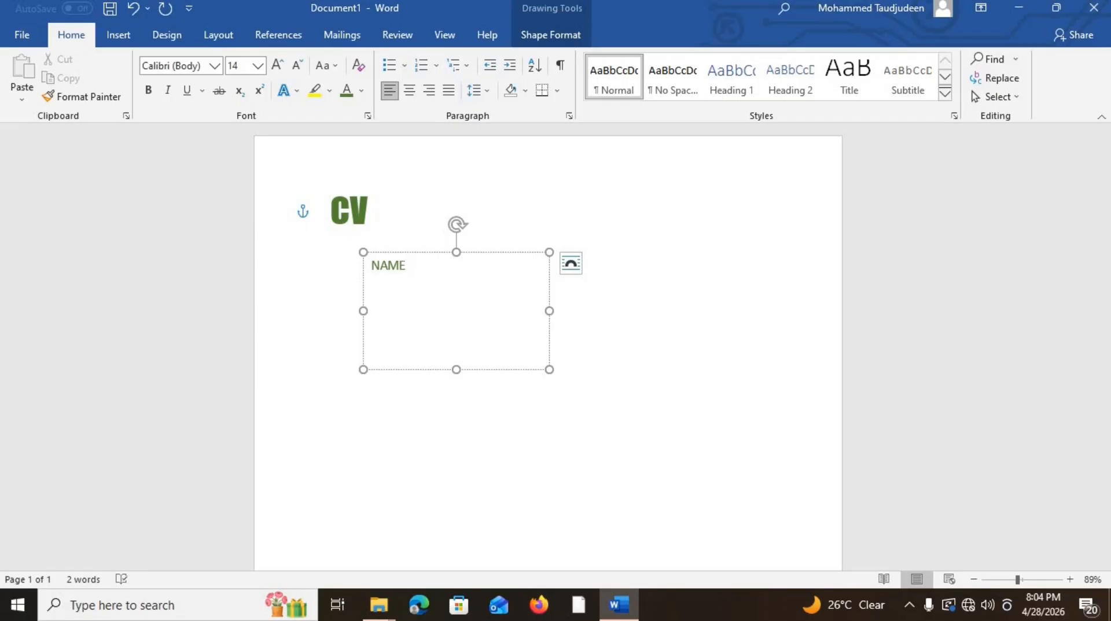
text(E)
key(Return)
text(:)
key(Tab)
text(BIRTHDAY:)
Step: Add the labels "ADDRESS:" and "PHONE:" on the second line and "EMAIL:" on the third line of the text box
key(Return)
text(ADDRESS)
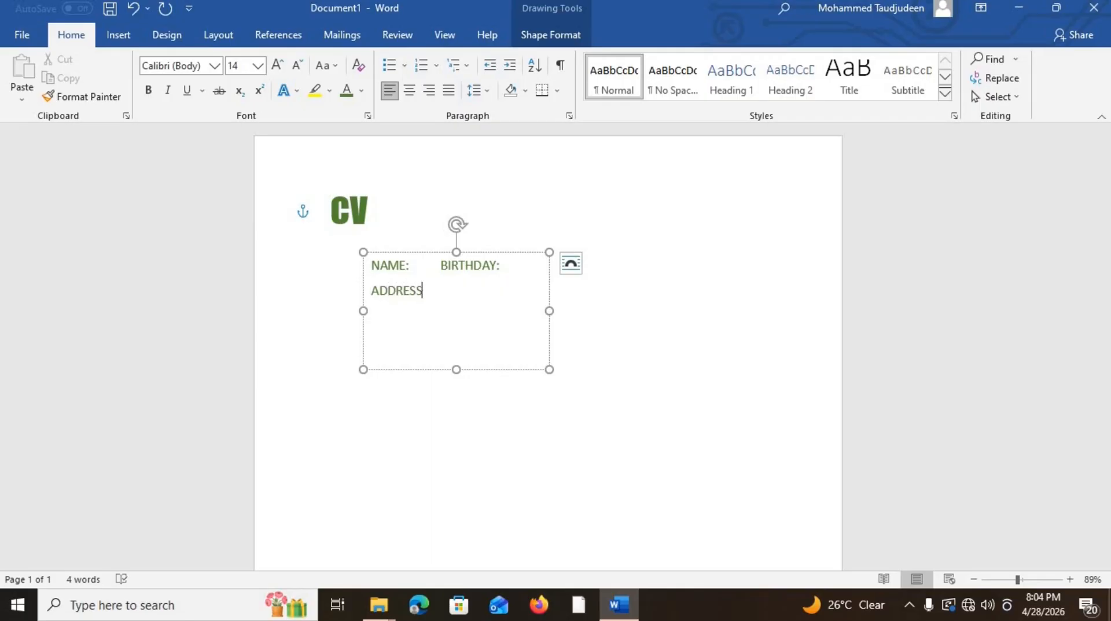
text(:)
key(Return)
text(EMAIL:)
key(Right)
key(Right)
key(Right)
text(PHONE:)
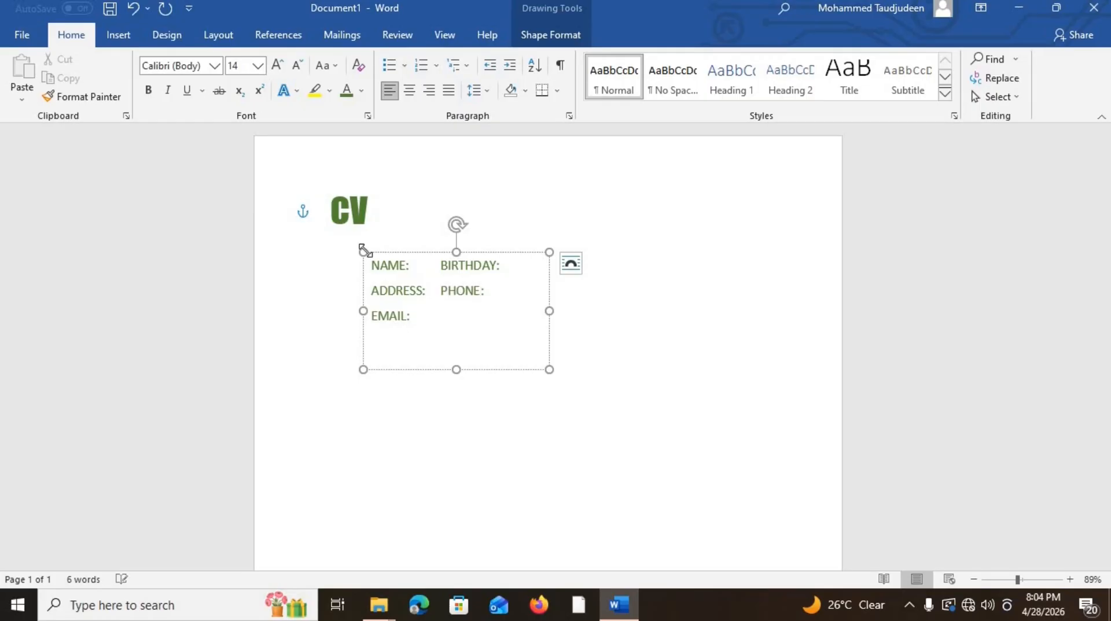
Step: Make all the personal-detail labels bold and set their font color to Automatic black
triple_click(443, 307)
key(ctrl+a)
click(361, 90)
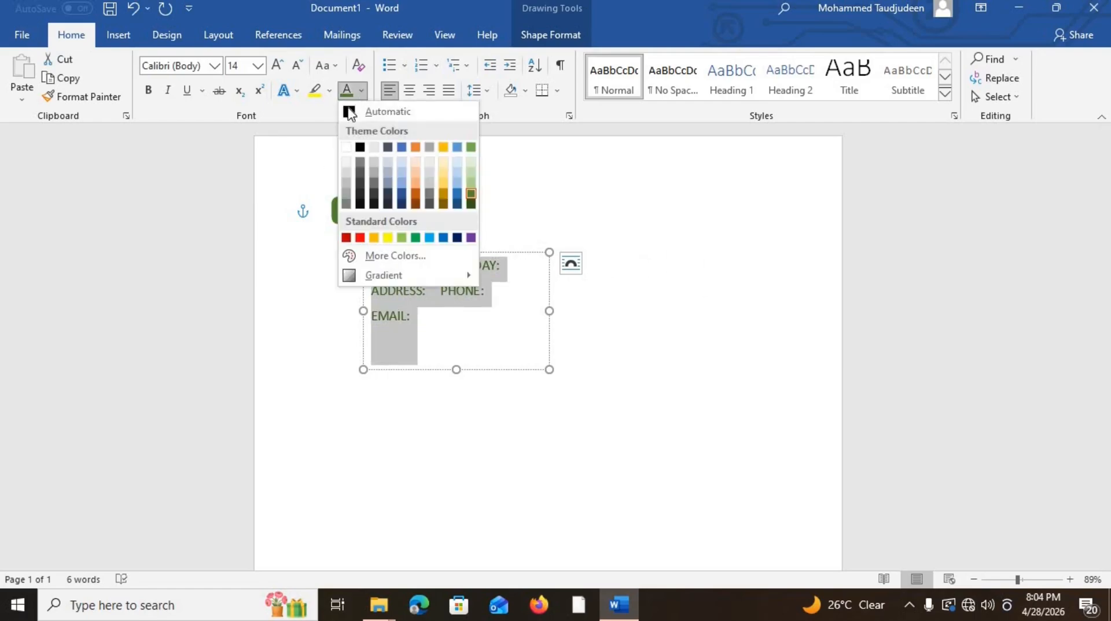
click(350, 111)
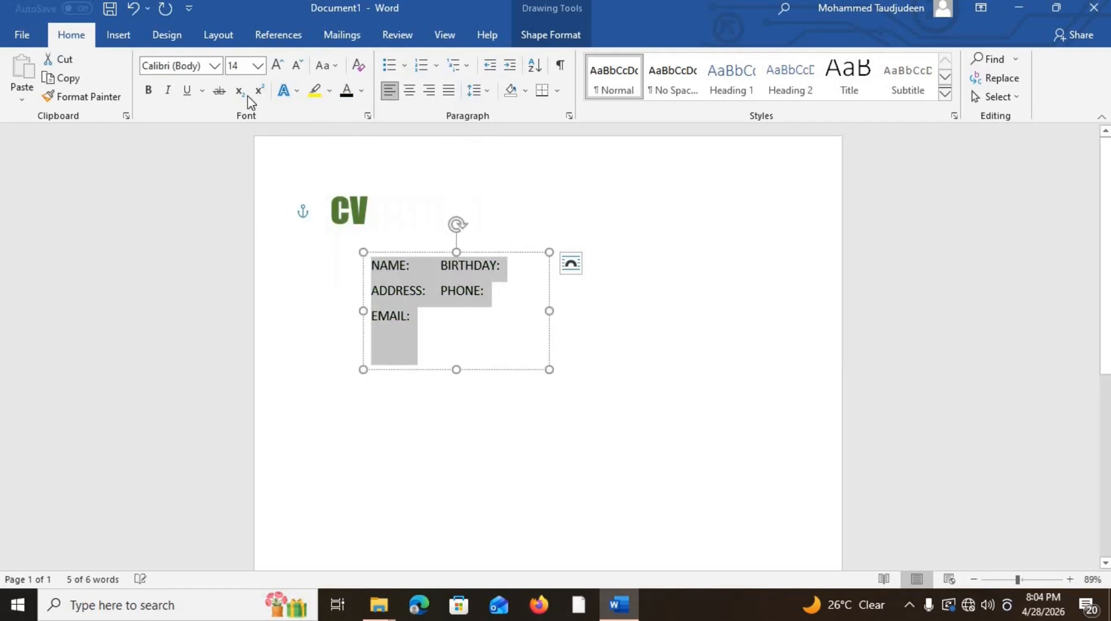
click(150, 91)
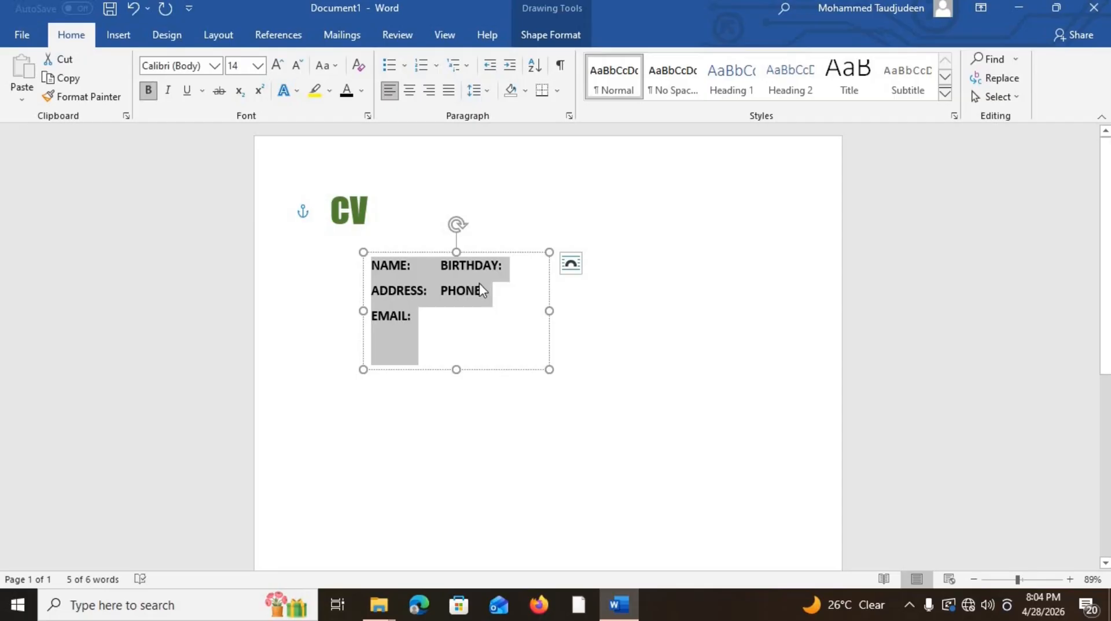
click(431, 265)
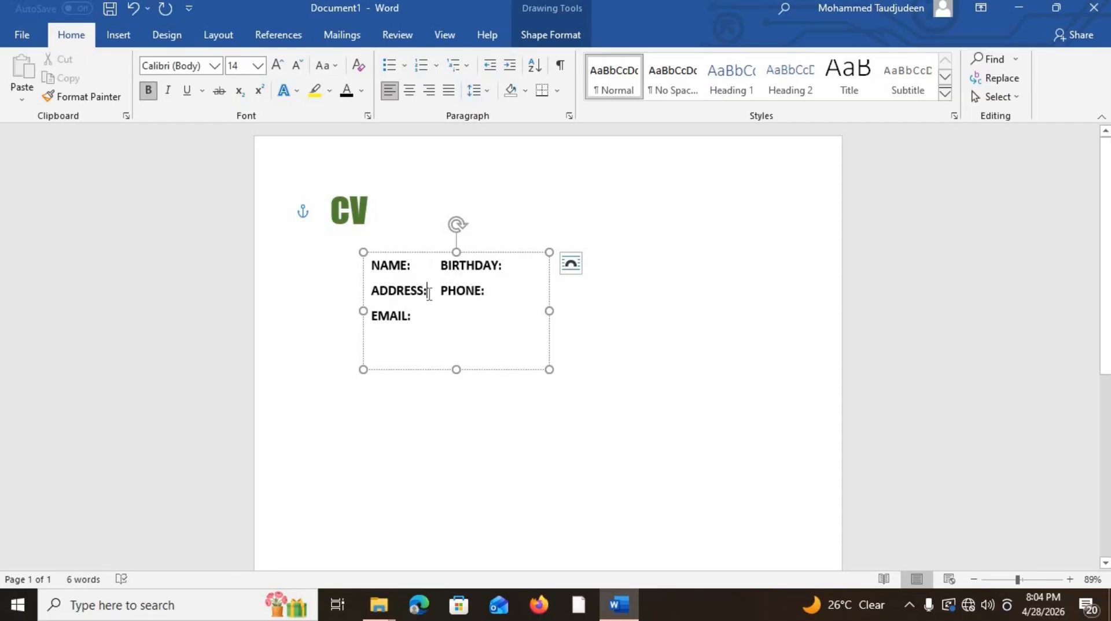
key(Escape)
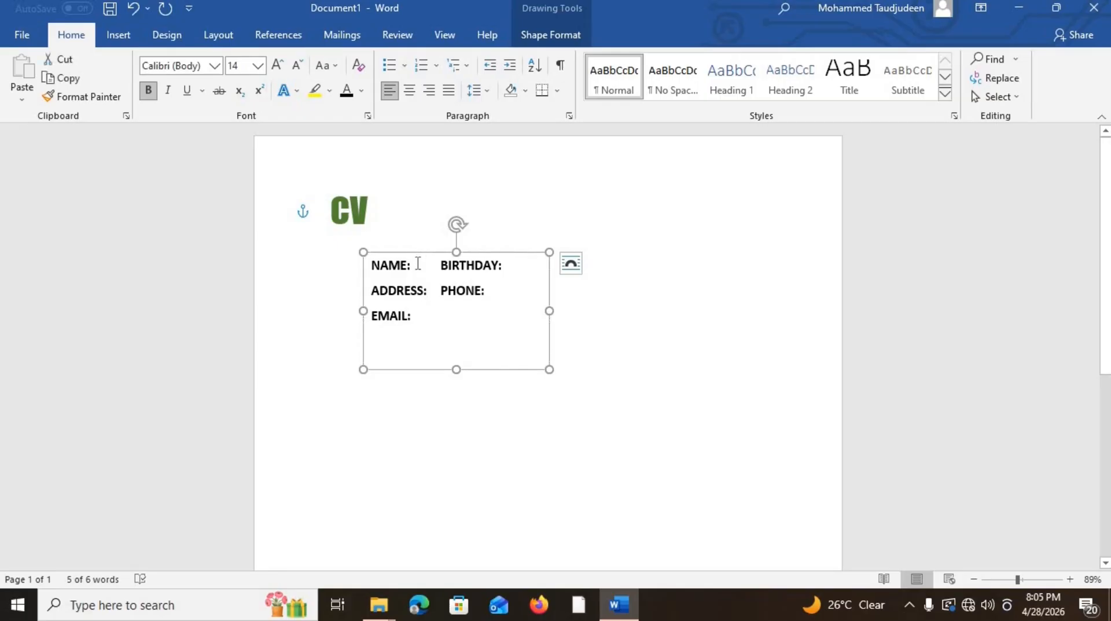
click(418, 263)
key(Return)
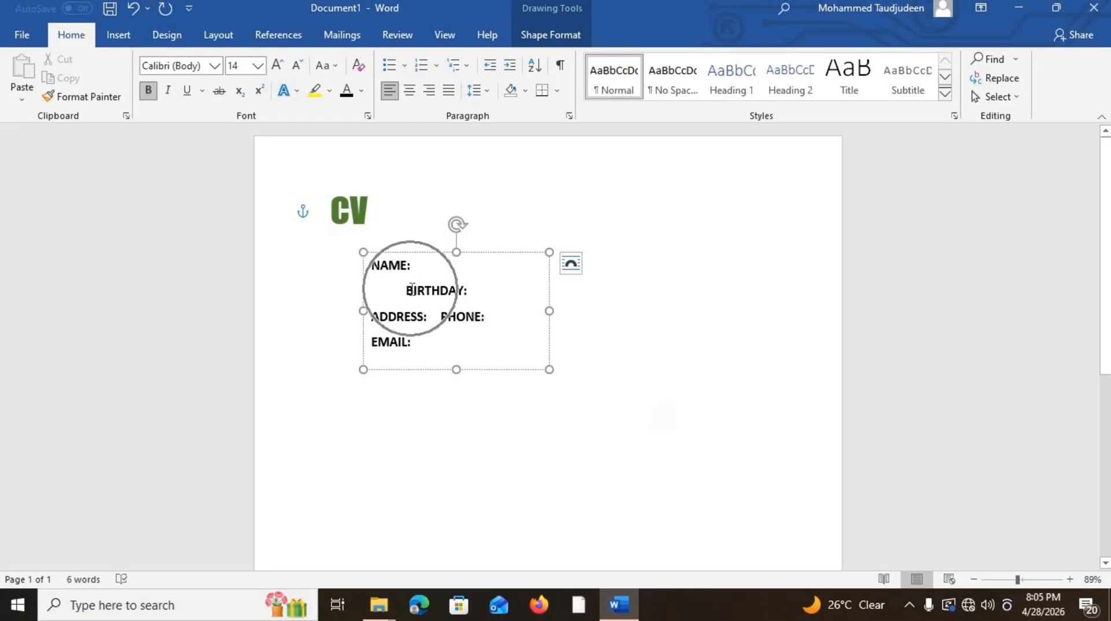
click(571, 263)
click(426, 295)
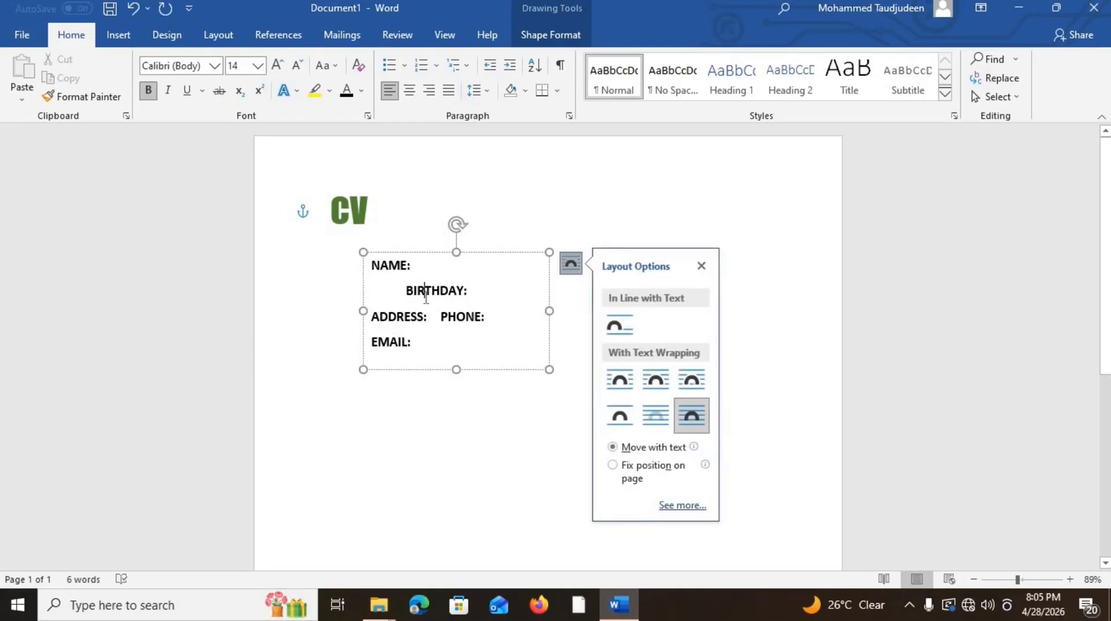
key(Home)
key(BackSpace)
click(485, 291)
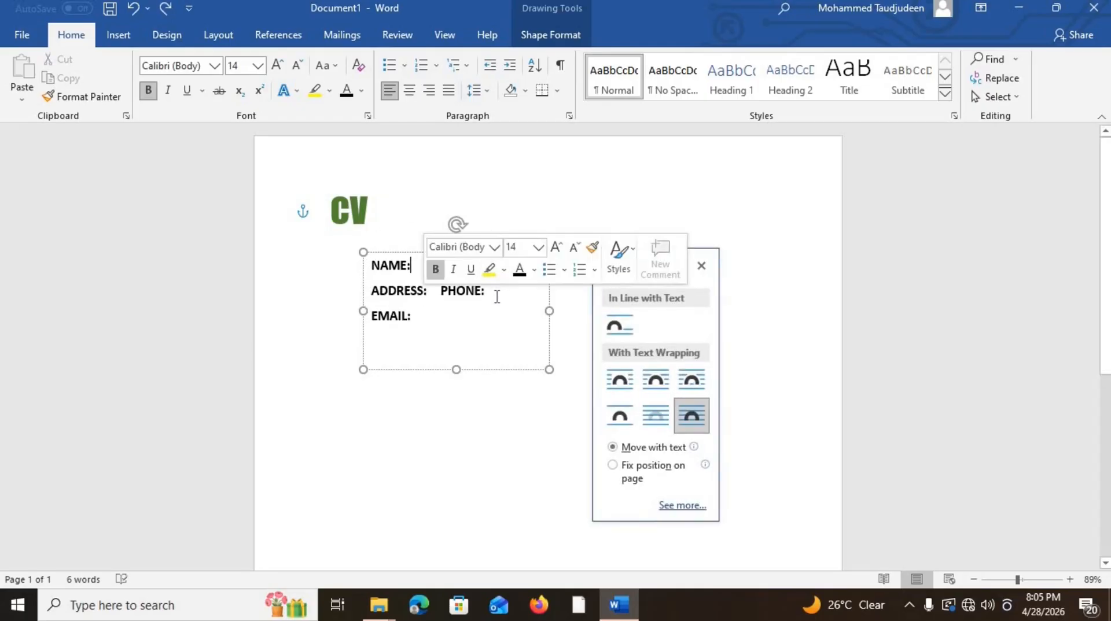
Step: Widen the details text box and add "Firstname Lastname" in non-bold text on a new line between "NAME:" and "ADDRESS:"
drag(548, 369, 705, 356)
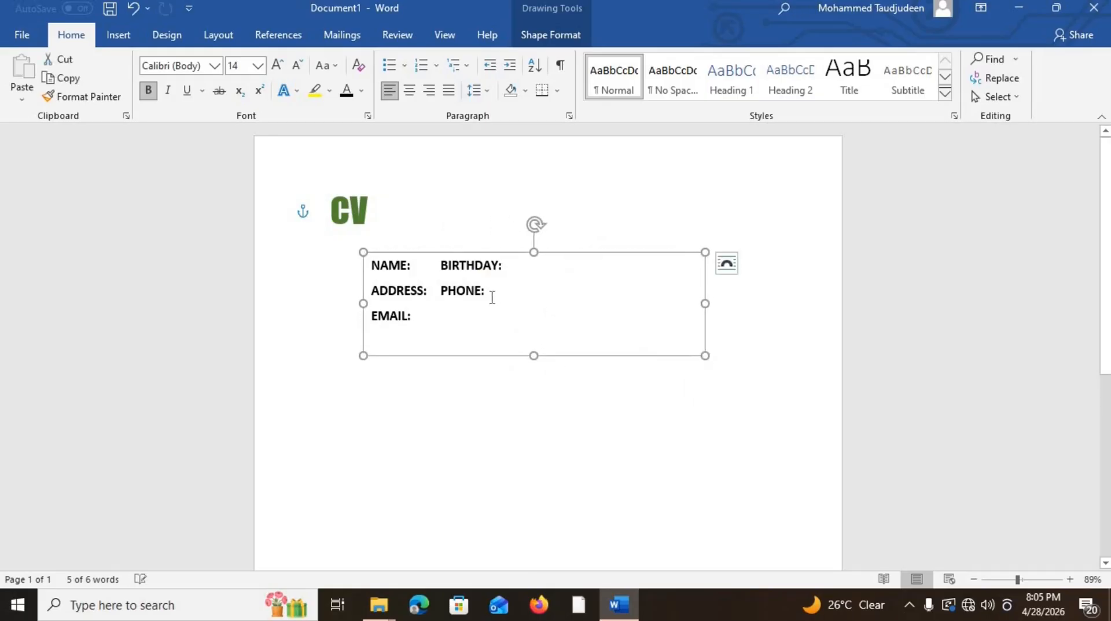
click(443, 272)
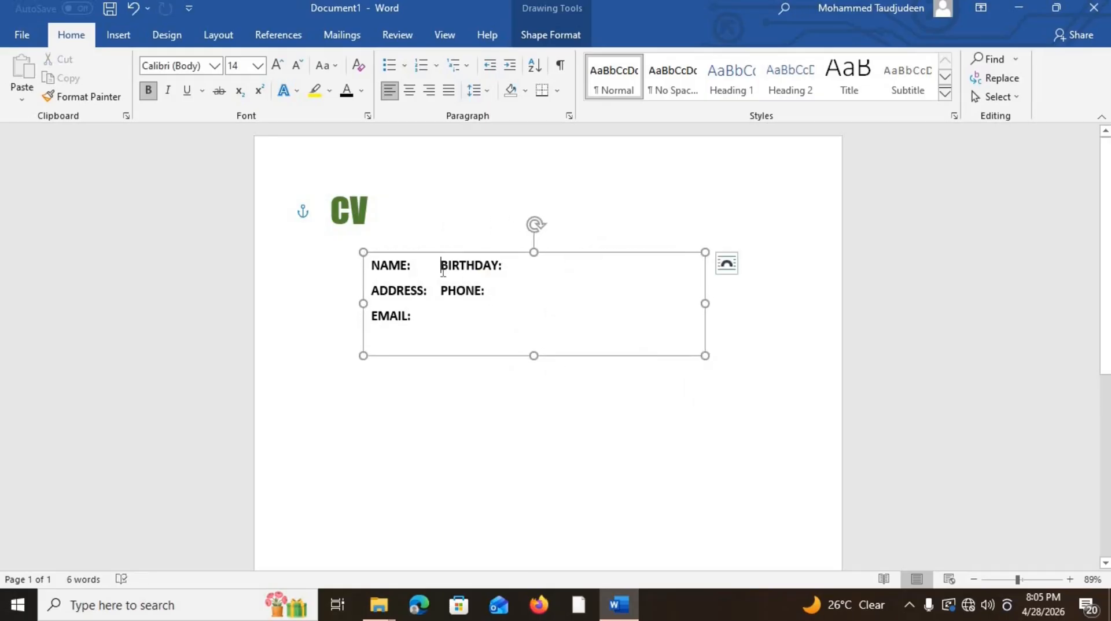
click(519, 272)
key(Return)
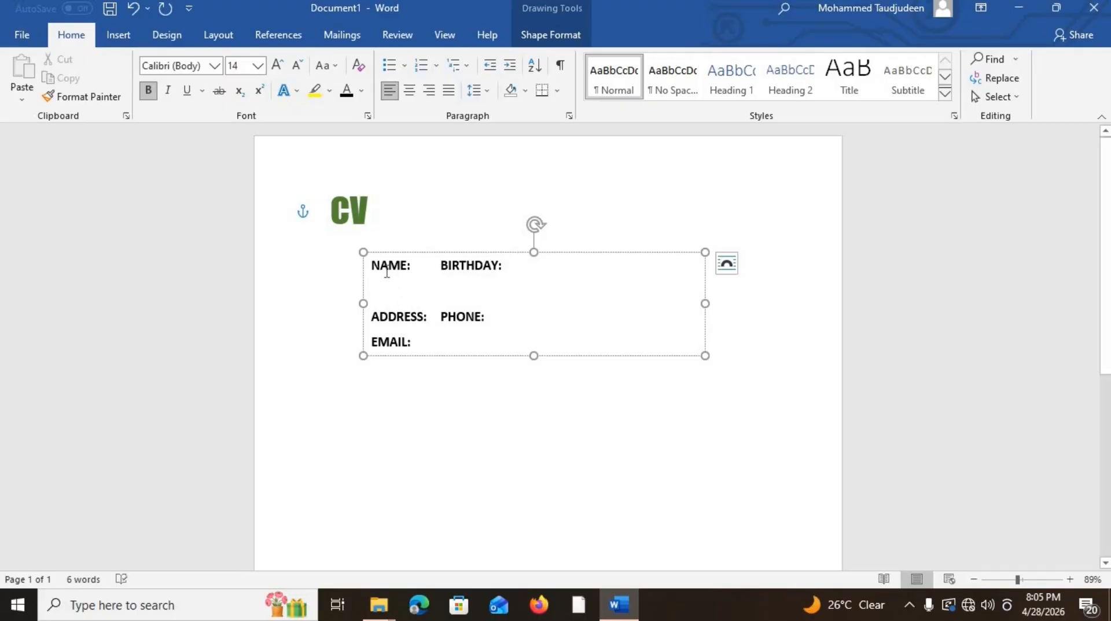
text(F)
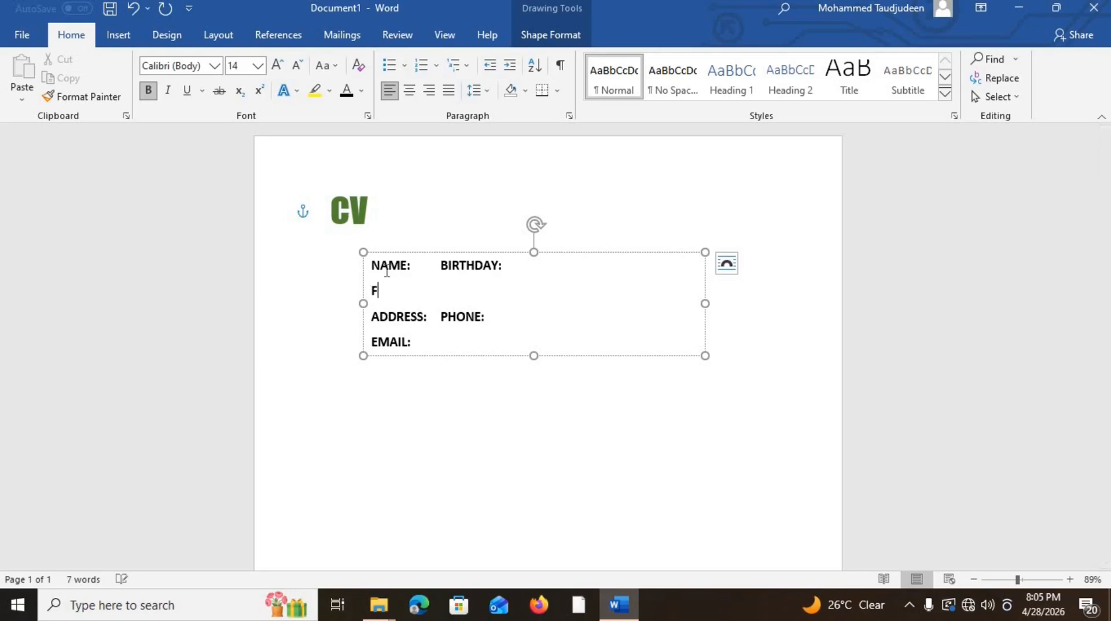
text(irst)
key(ctrl+b)
text(irstname La)
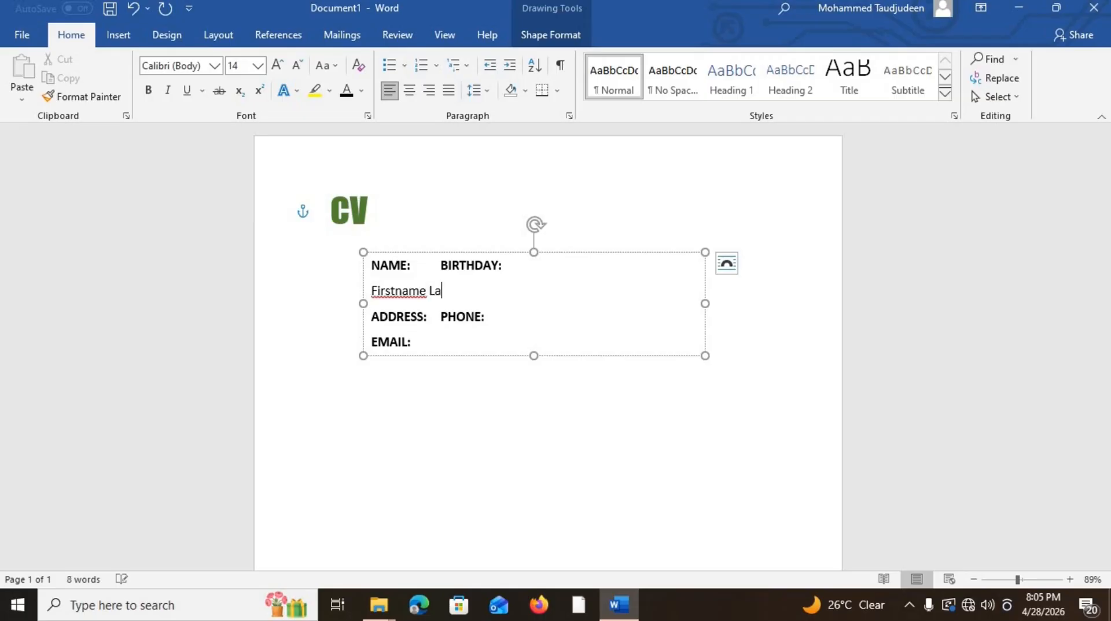
text(stname)
Step: Shift the "BIRTHDAY:" label two tab stops further along the "NAME:" line
click(440, 268)
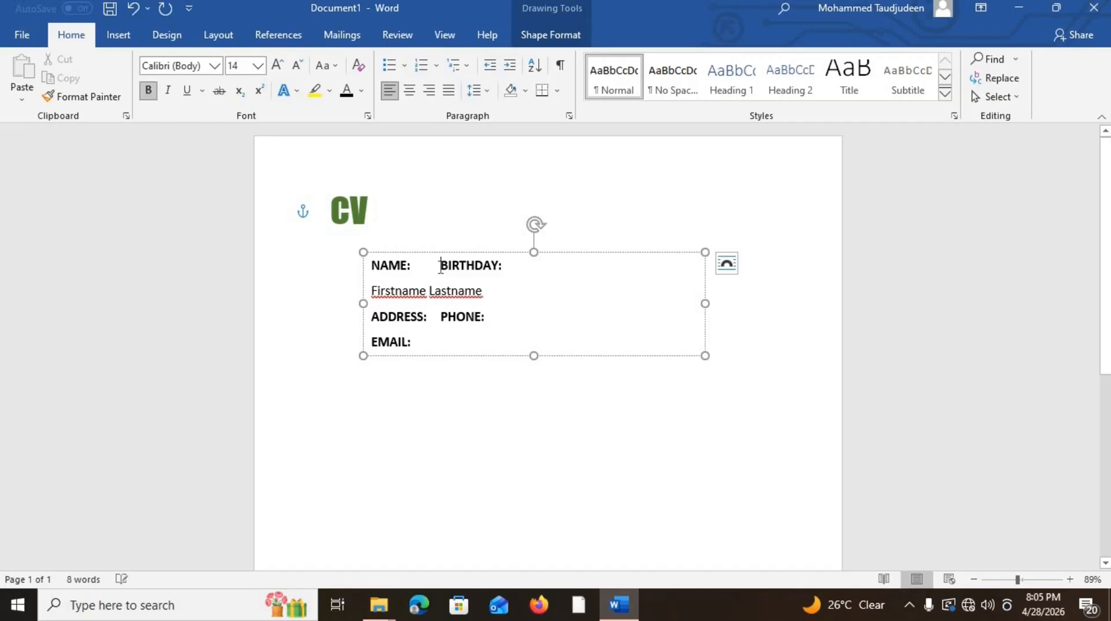
key(Tab)
key(Tab)
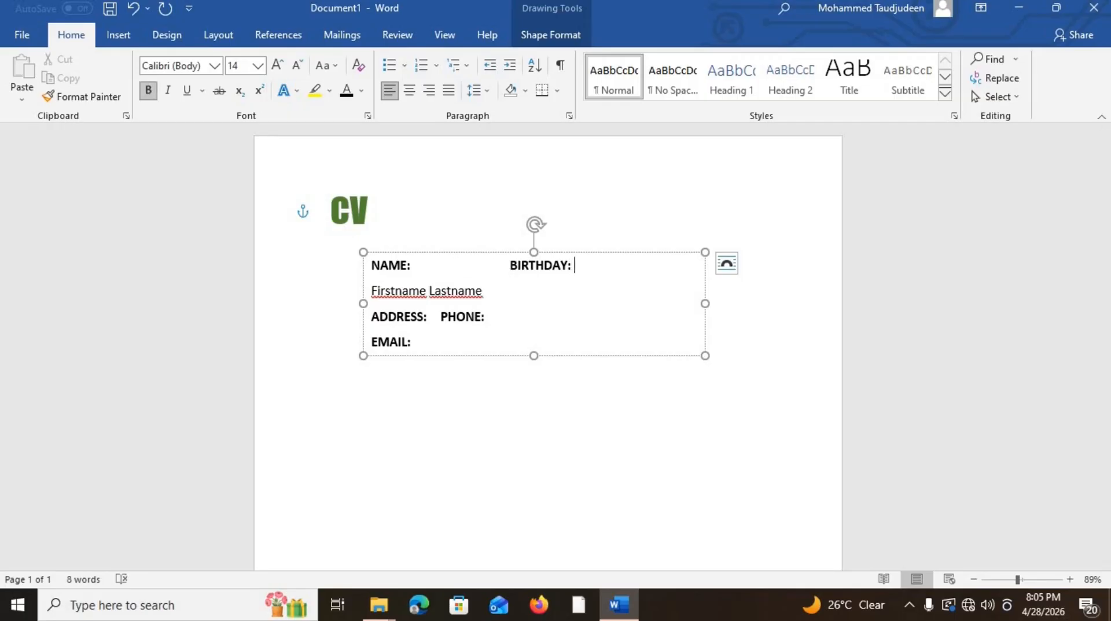
Step: Enter a sample date of birth with ordinal day, month name, comma and year after the "BIRTHDAY:" label
text(00)
key(BackSpace)
text(22)
key(BackSpace)
text(nd Febr)
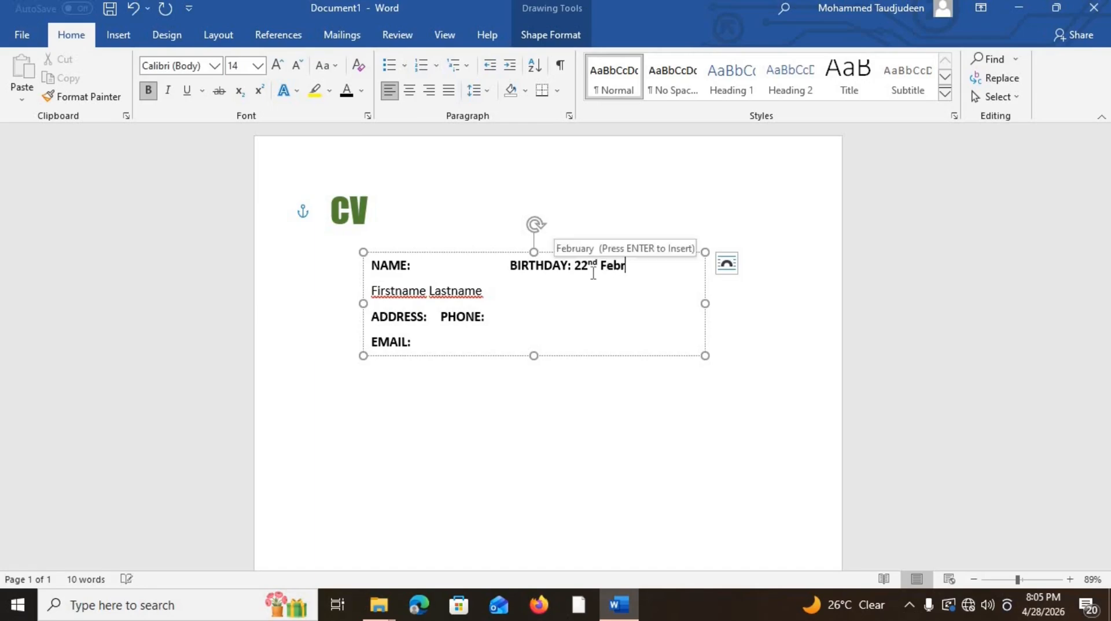
text(uary,)
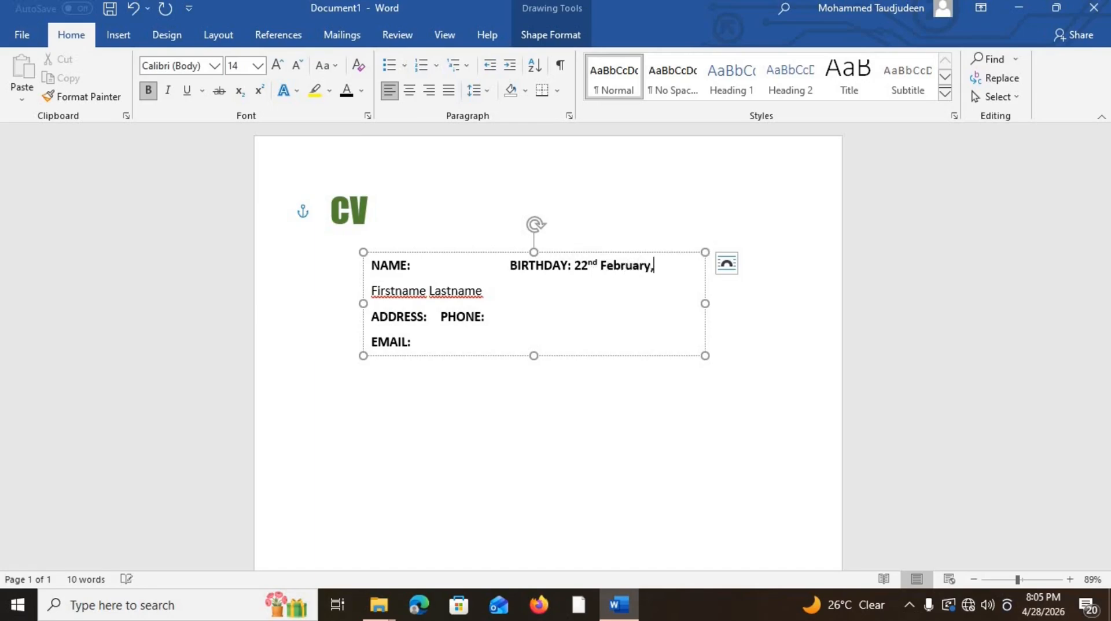
text(30)
key(BackSpace)
key(BackSpace)
text(30)
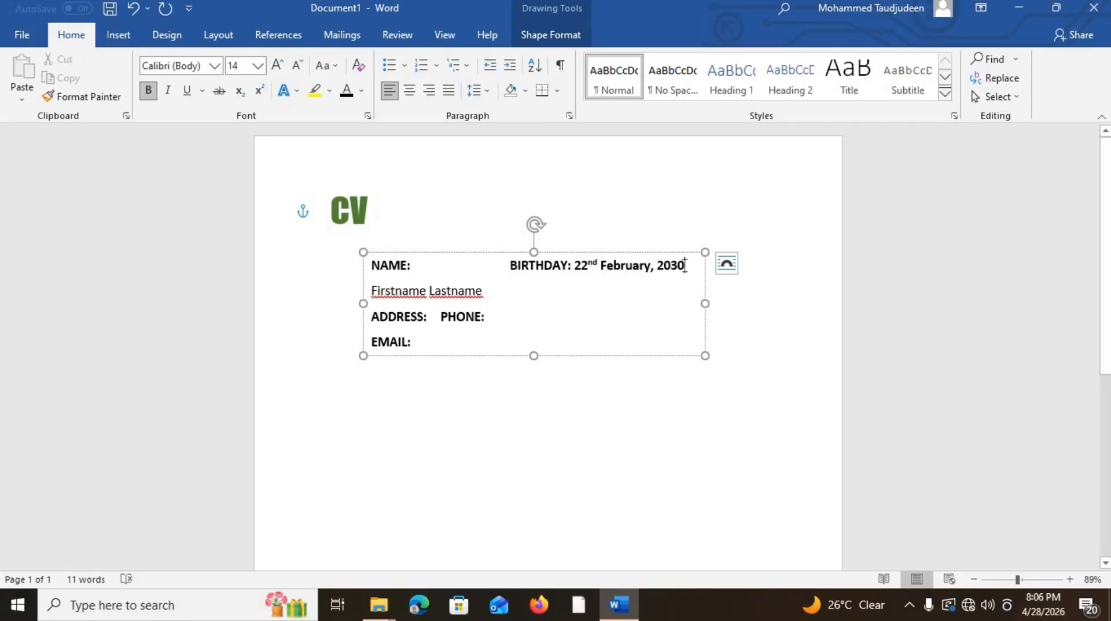
Step: Remove the bold formatting from the birthday date only
drag(684, 266, 573, 269)
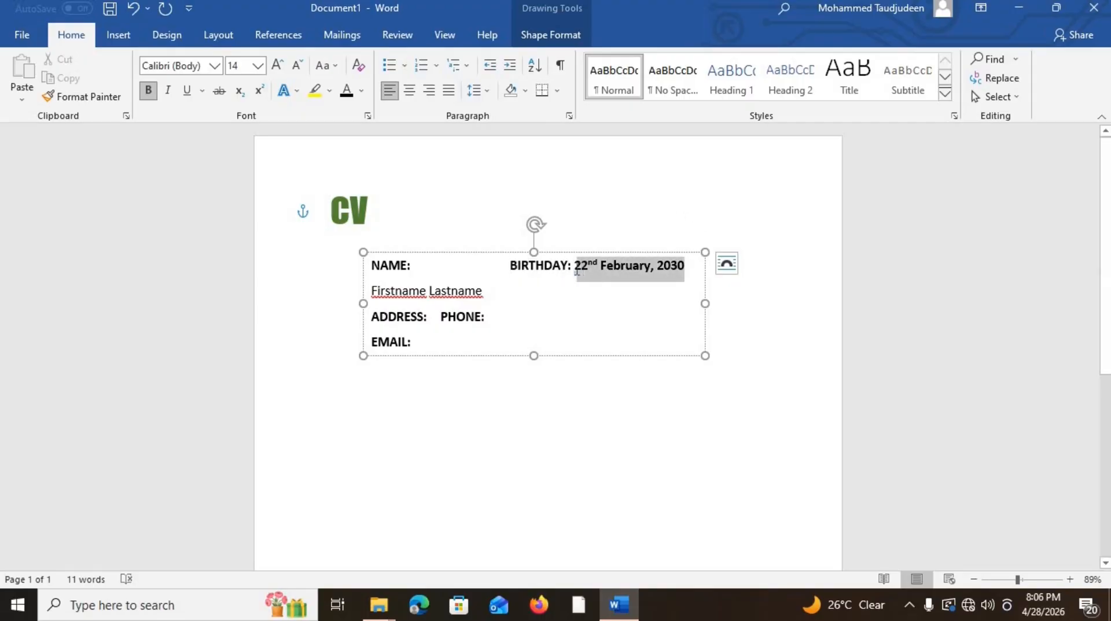
click(152, 99)
click(564, 295)
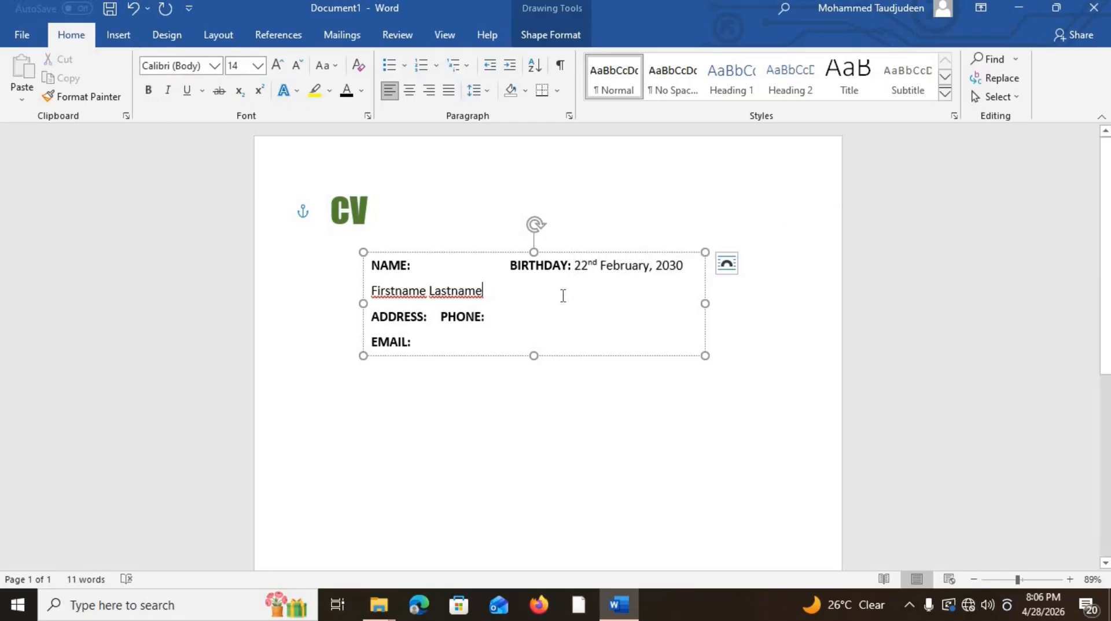
Step: Move the birthday date to the "Firstname Lastname" line, tabbed so that it sits directly under "BIRTHDAY:"
double_click(577, 267)
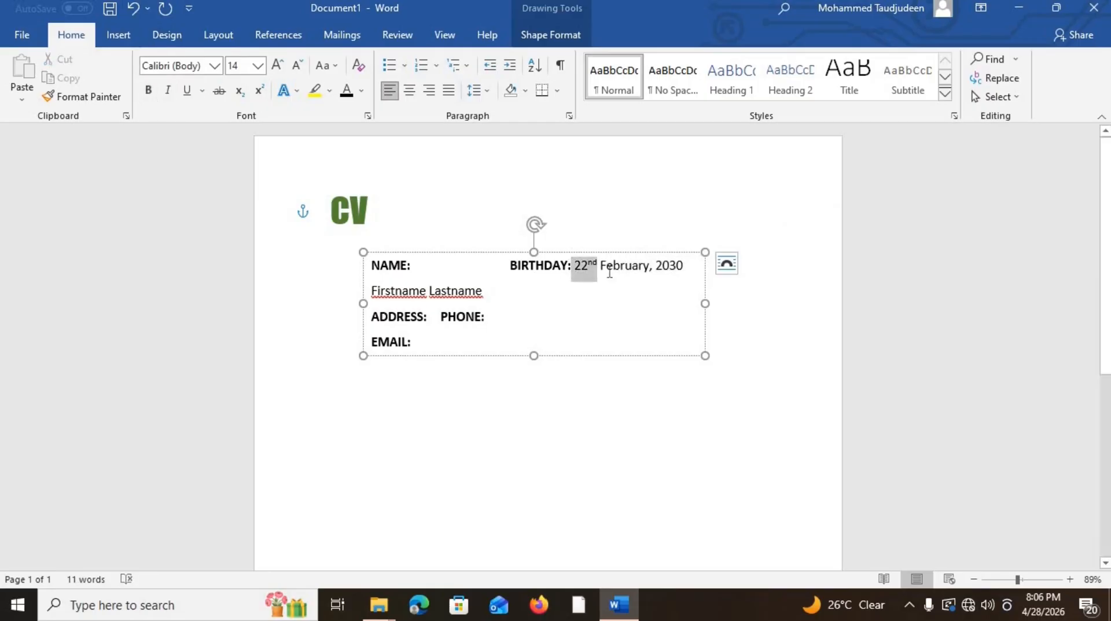
drag(609, 273, 574, 268)
key(ctrl+c)
click(686, 271)
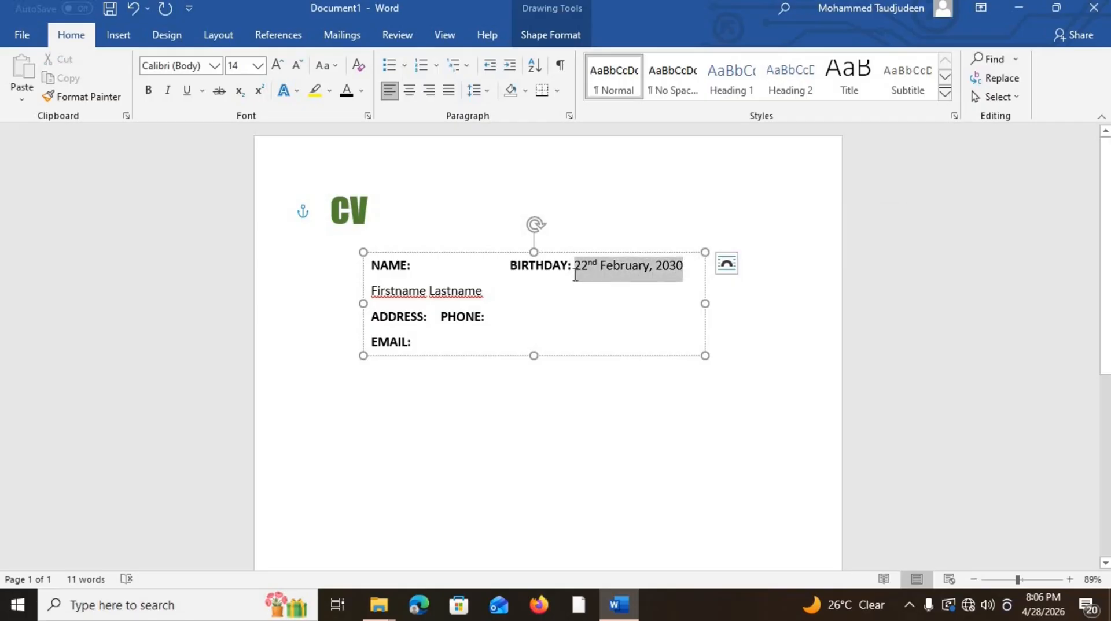
key(BackSpace)
click(549, 287)
key(Tab)
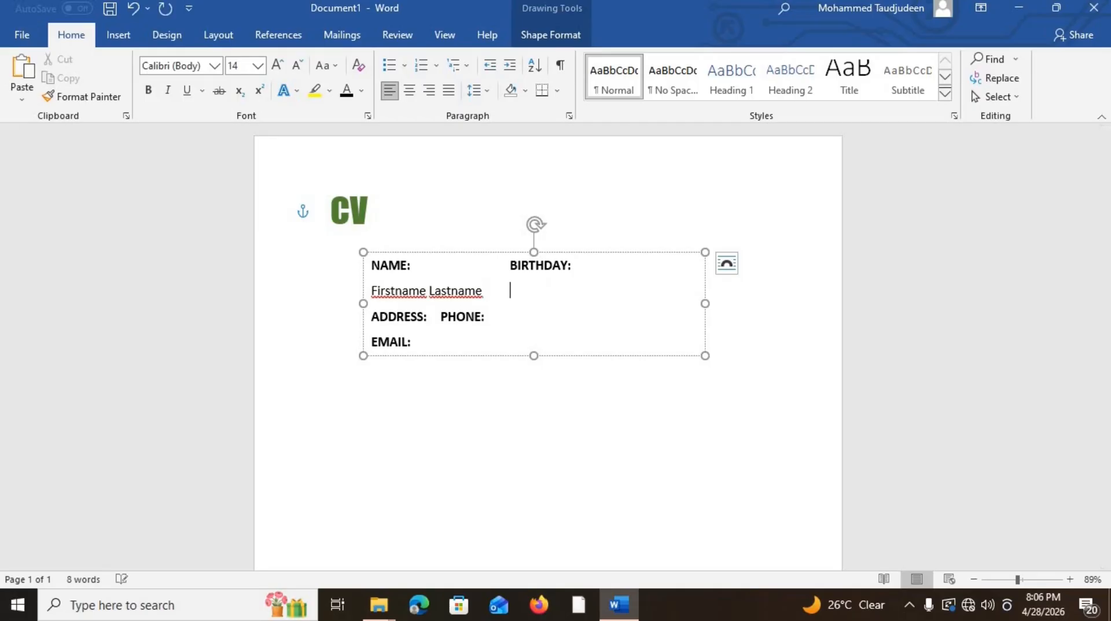
key(ctrl+v)
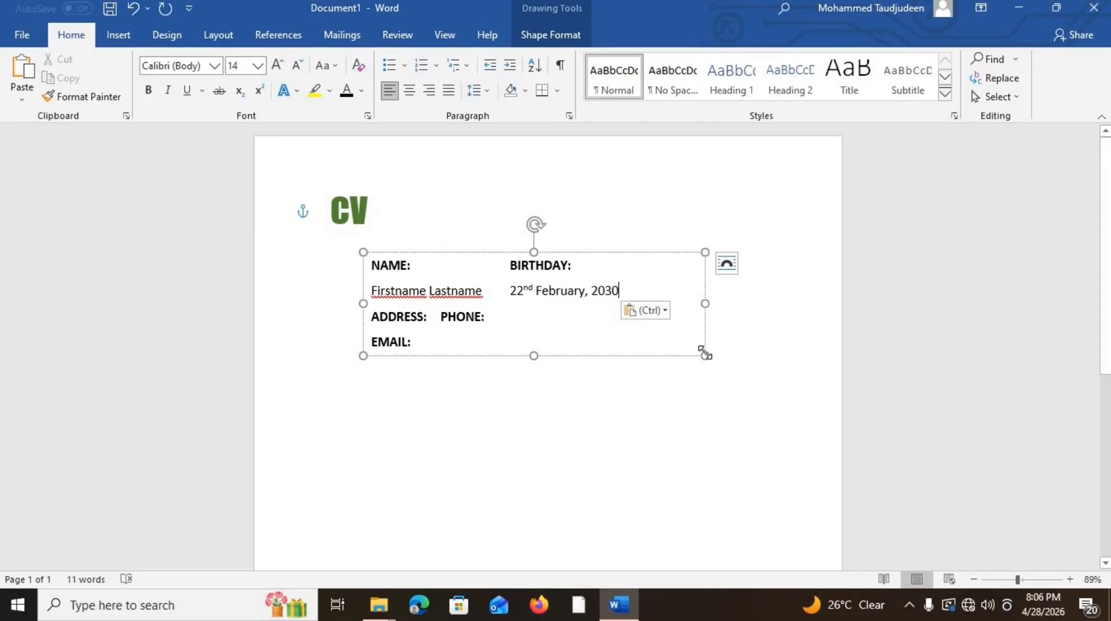
Step: Enlarge the details text box beneath the CV heading and shift "BIRTHDAY:" and the date below it by two more tab stops
mouse_move(705, 356)
mouse_down()
mouse_move(826, 389)
mouse_move(710, 376)
mouse_up()
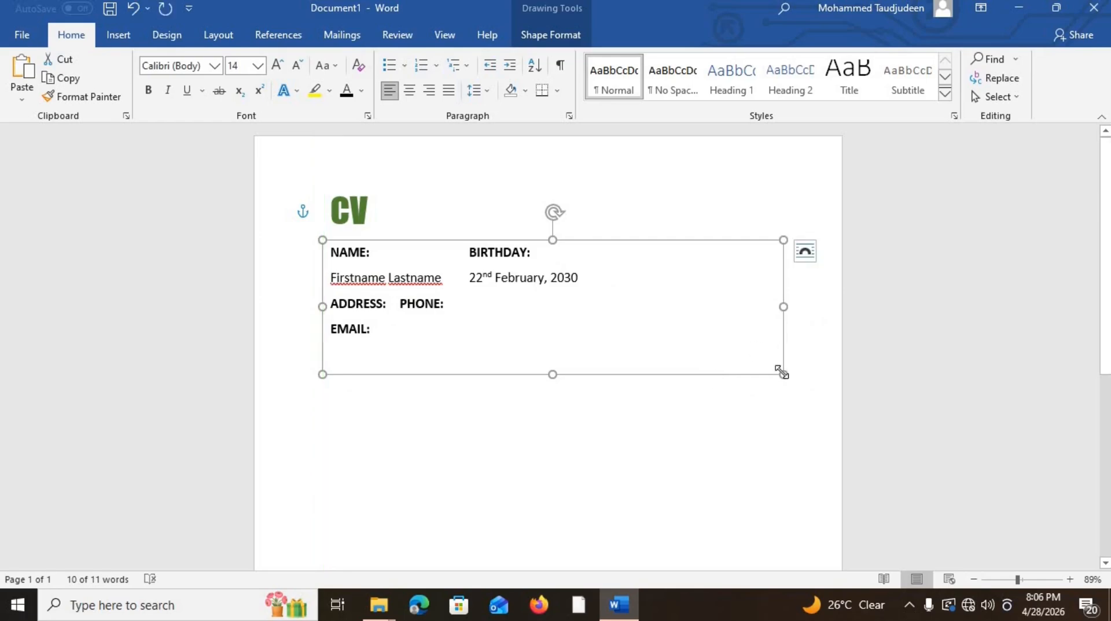
drag(782, 372, 774, 373)
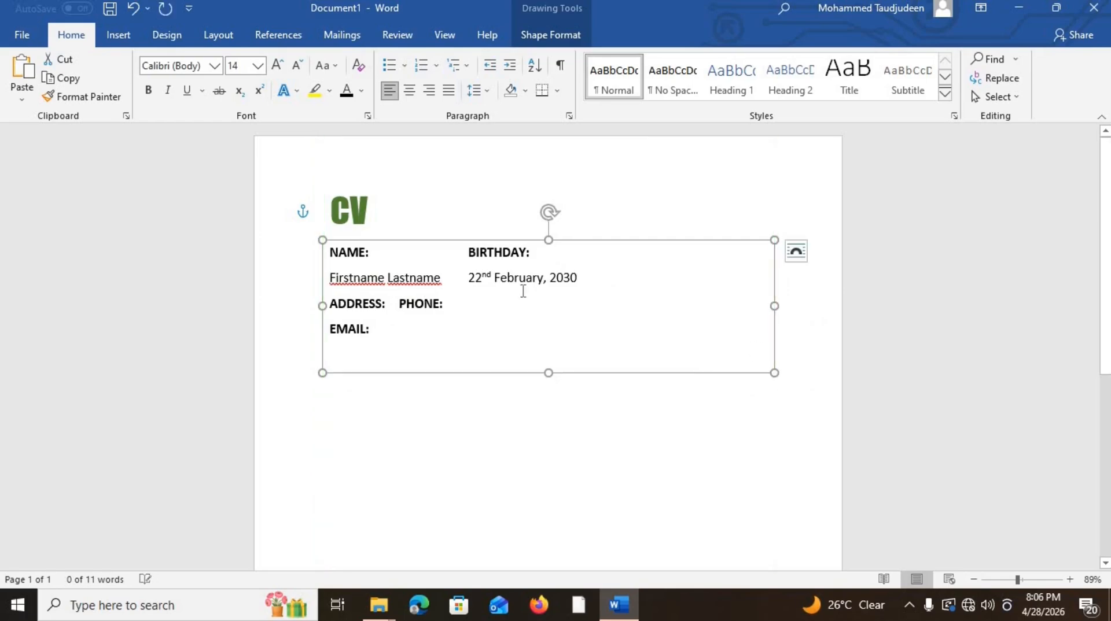
click(464, 256)
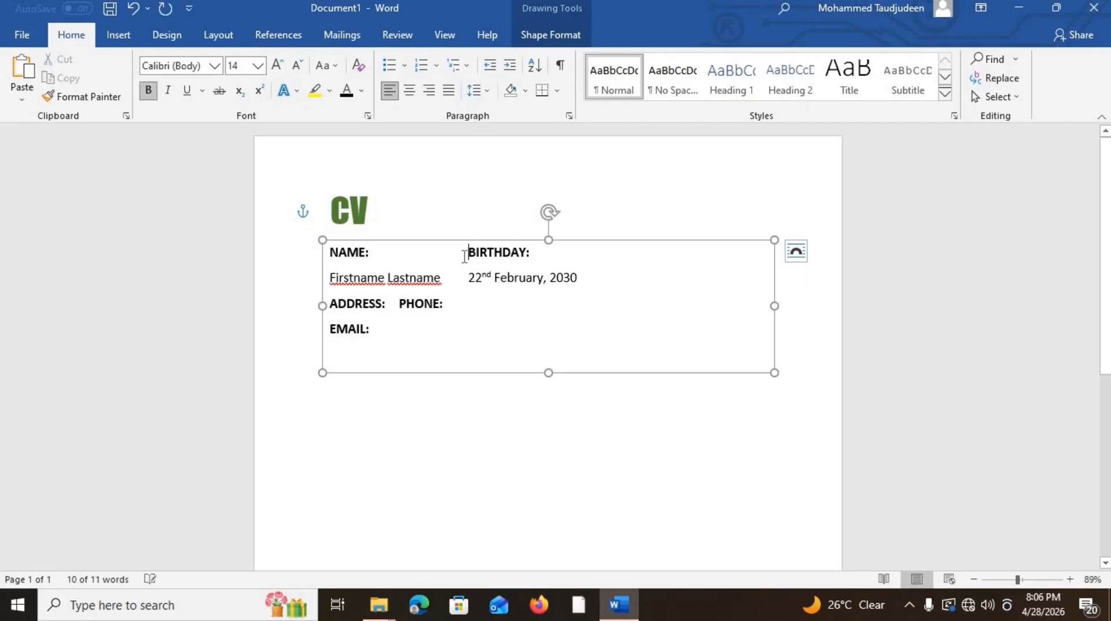
key(Tab)
key(Tab)
key(Tab)
key(BackSpace)
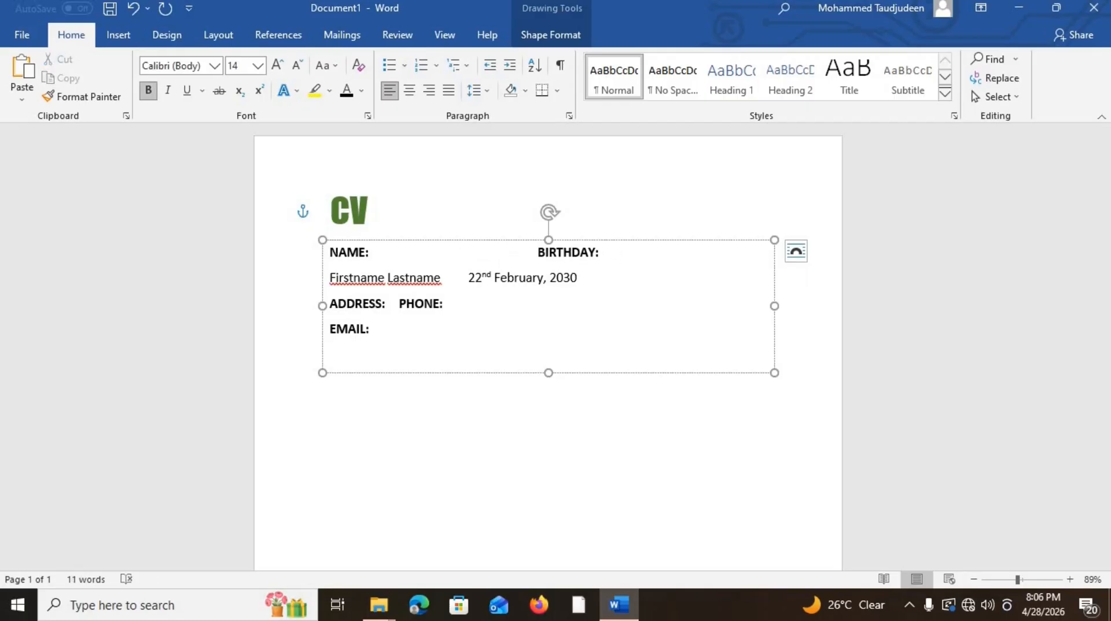
click(466, 277)
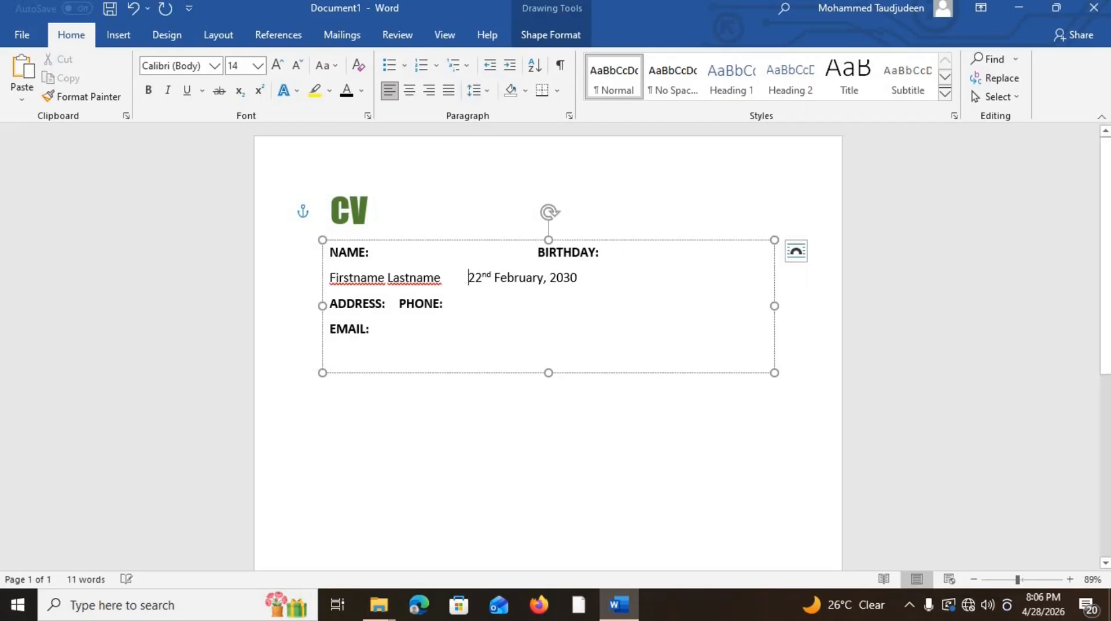
key(Tab)
key(Tab)
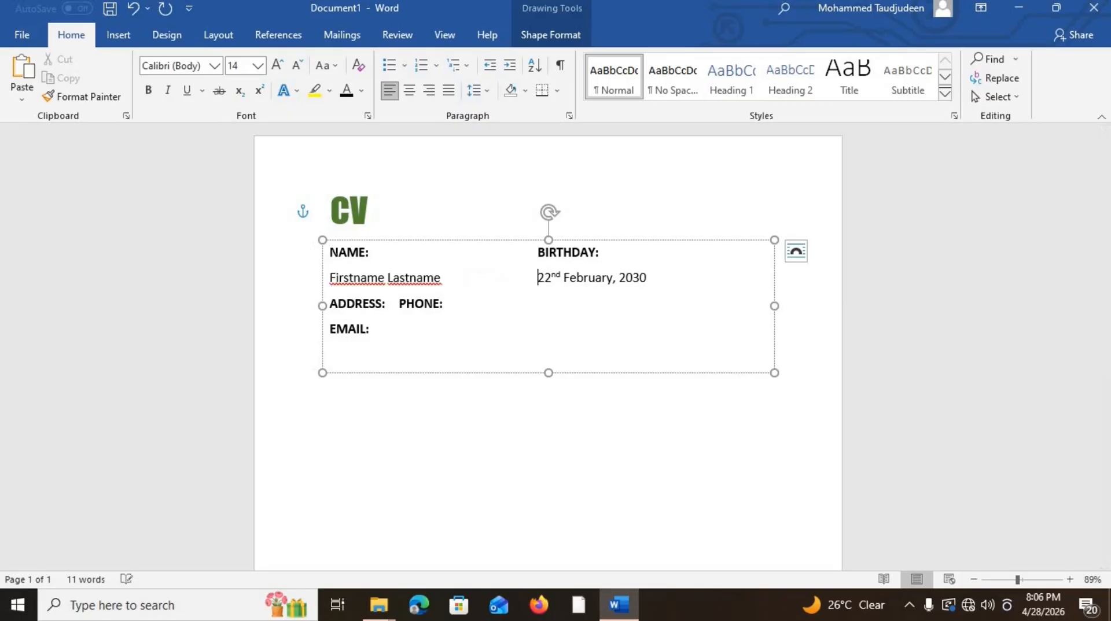
Step: Shift the "PHONE:" label four tab stops along its line to align it under the birthday column
click(400, 308)
key(Tab)
key(Tab)
key(Tab)
key(Tab)
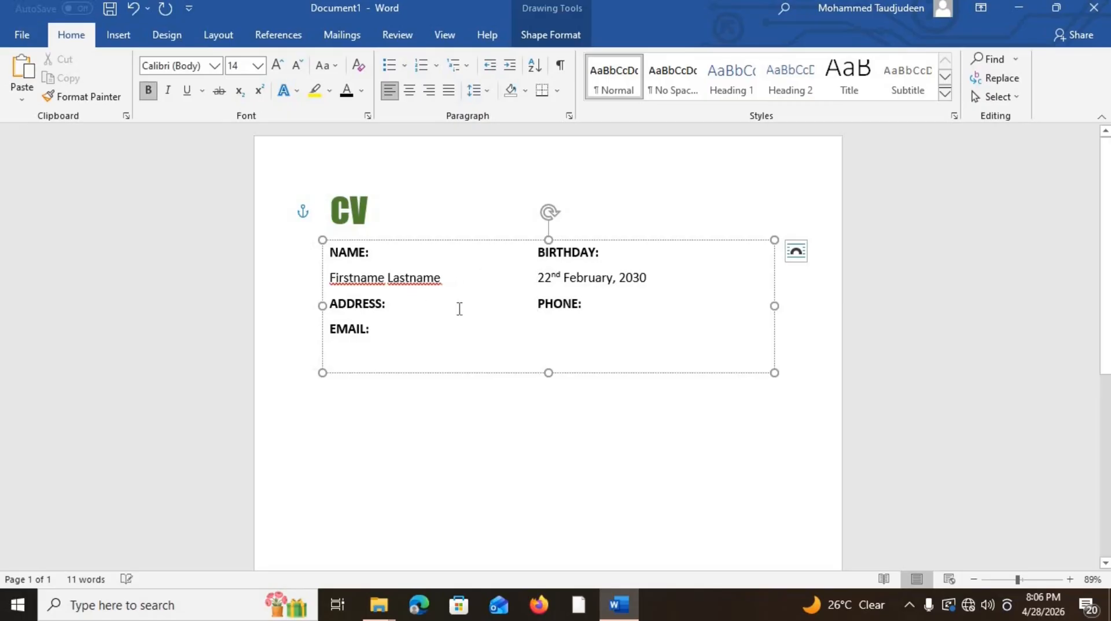
Step: Add a sample postal address in non-bold text on a new line below "ADDRESS:"
click(593, 304)
key(Return)
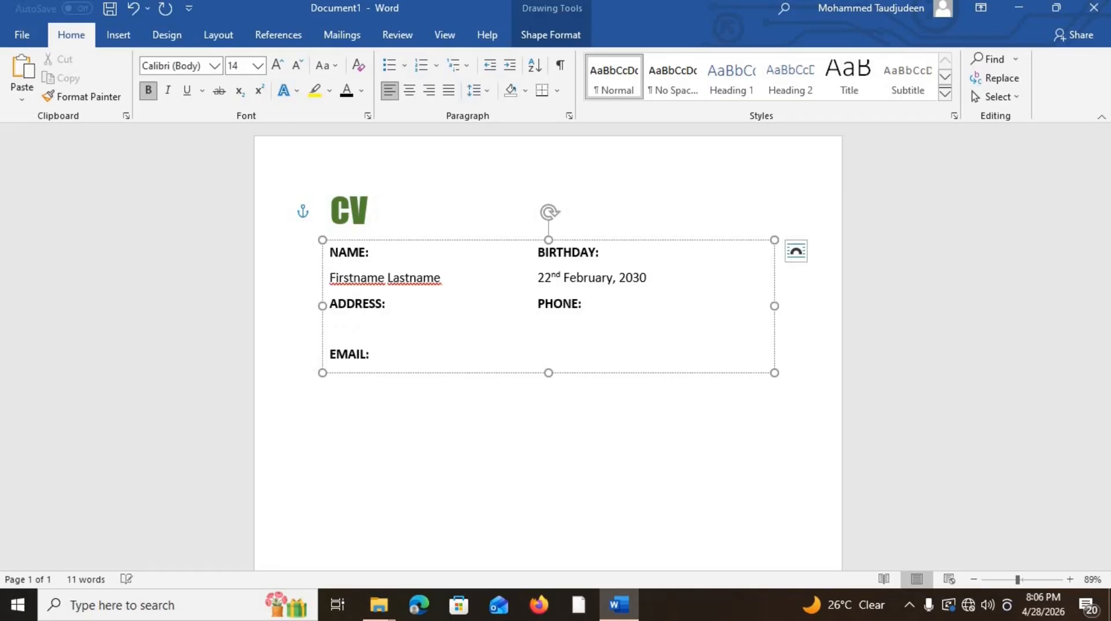
key(ctrl+b)
text(123 Anywh)
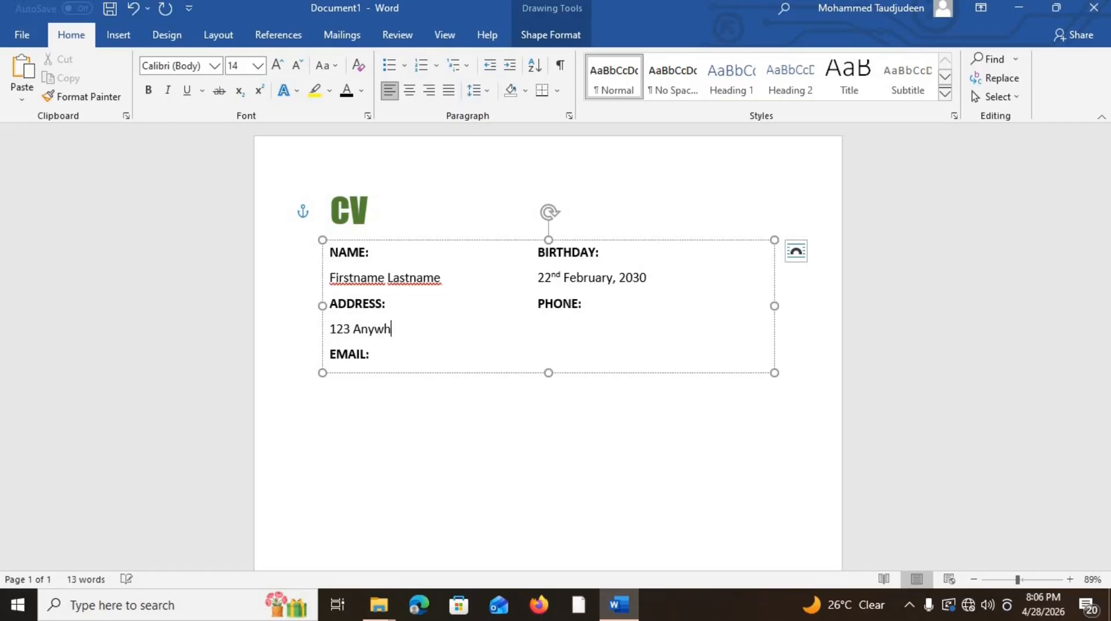
text(ere City)
Step: Add a sample phone number under "PHONE:" on the address line and narrow the text box to fit its two columns
key(Tab)
key(Tab)
text(+000-0000-00)
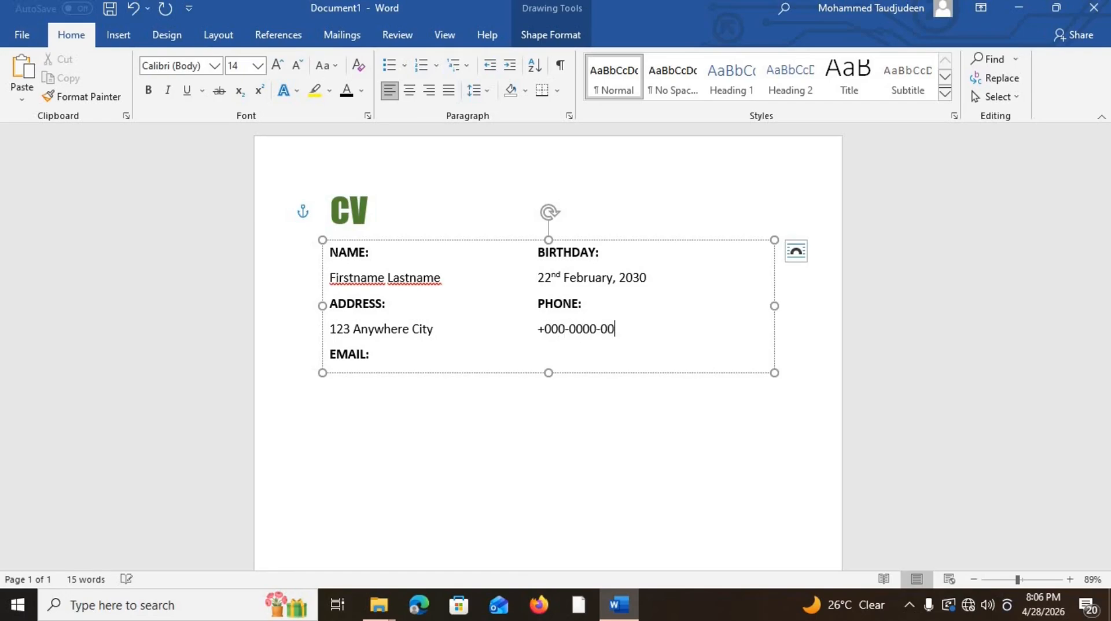
key(BackSpace)
key(BackSpace)
key(BackSpace)
key(BackSpace)
text(-000-0000)
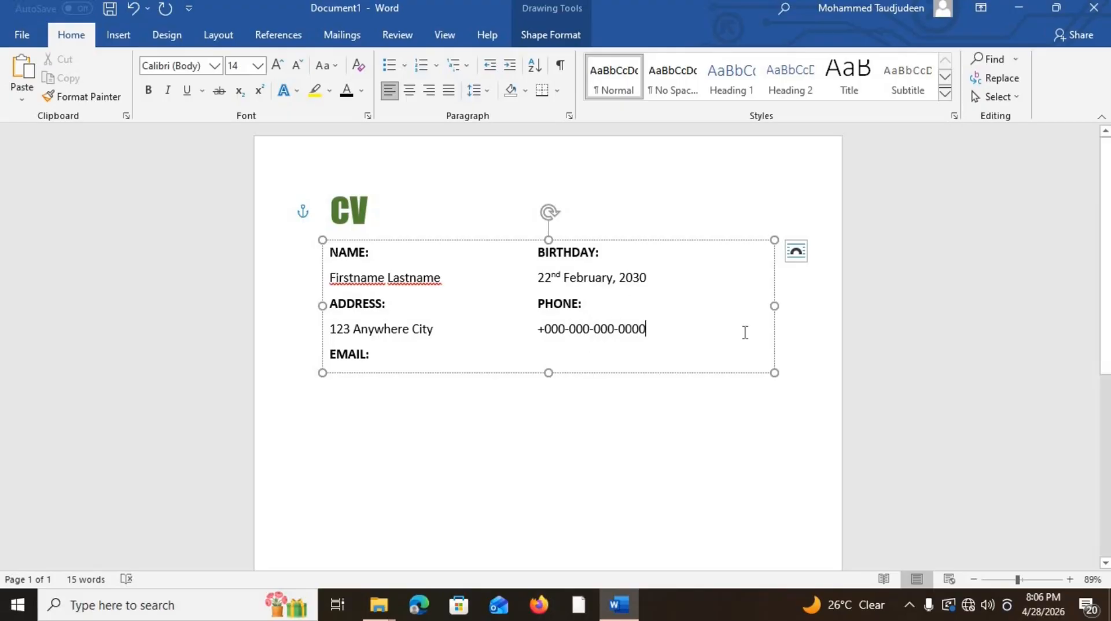
drag(773, 305, 664, 306)
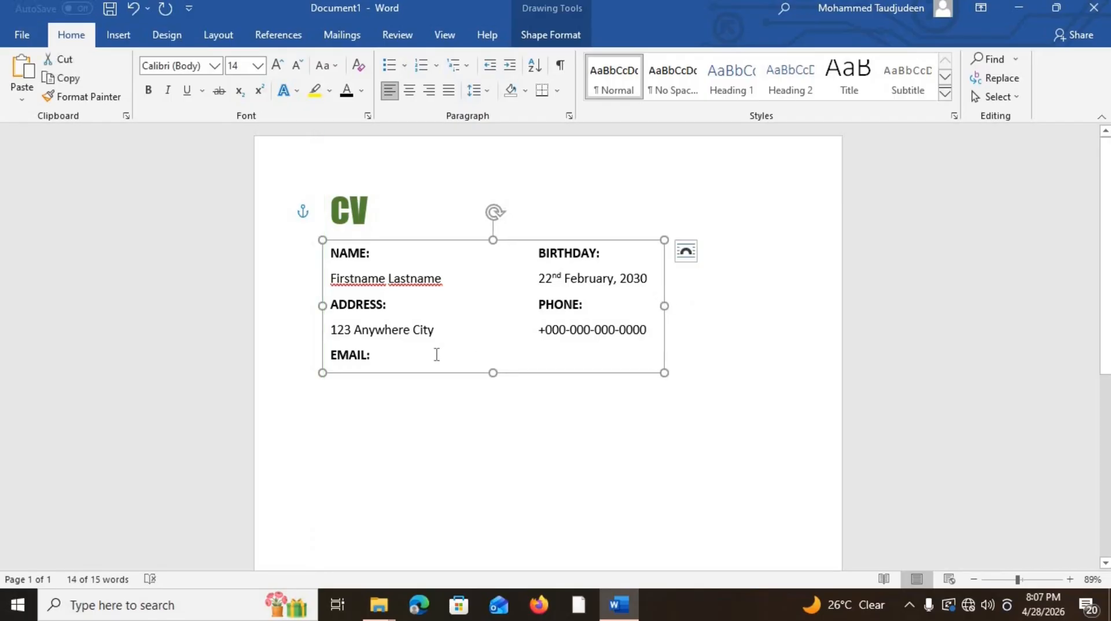
Step: Enter a sample e-mail address after the "EMAIL:" label
click(436, 354)
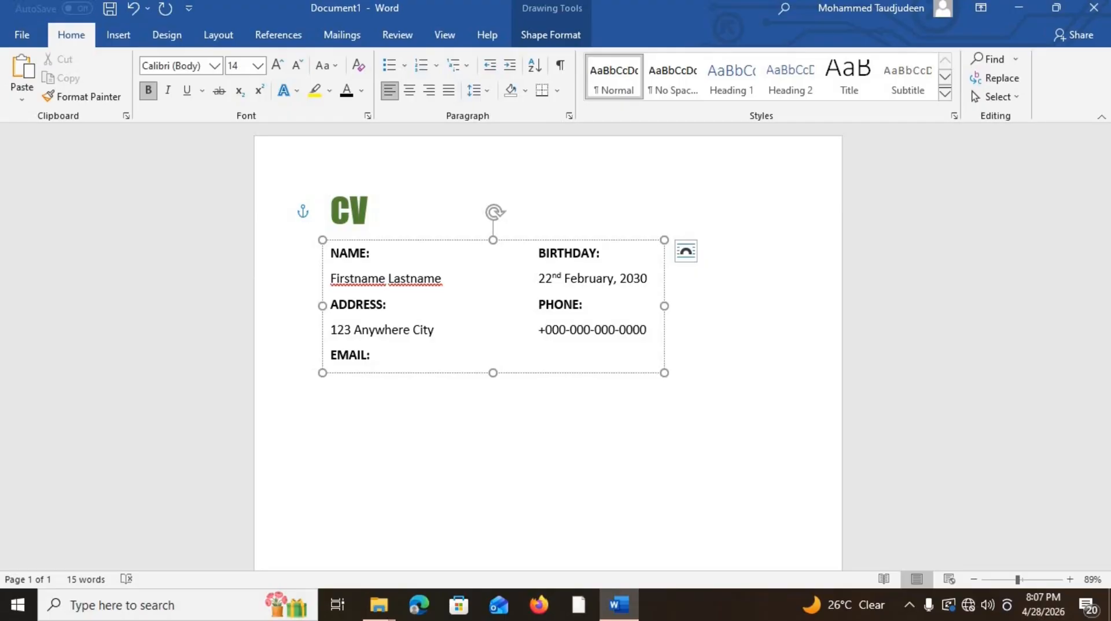
text(firstname@gmail.co)
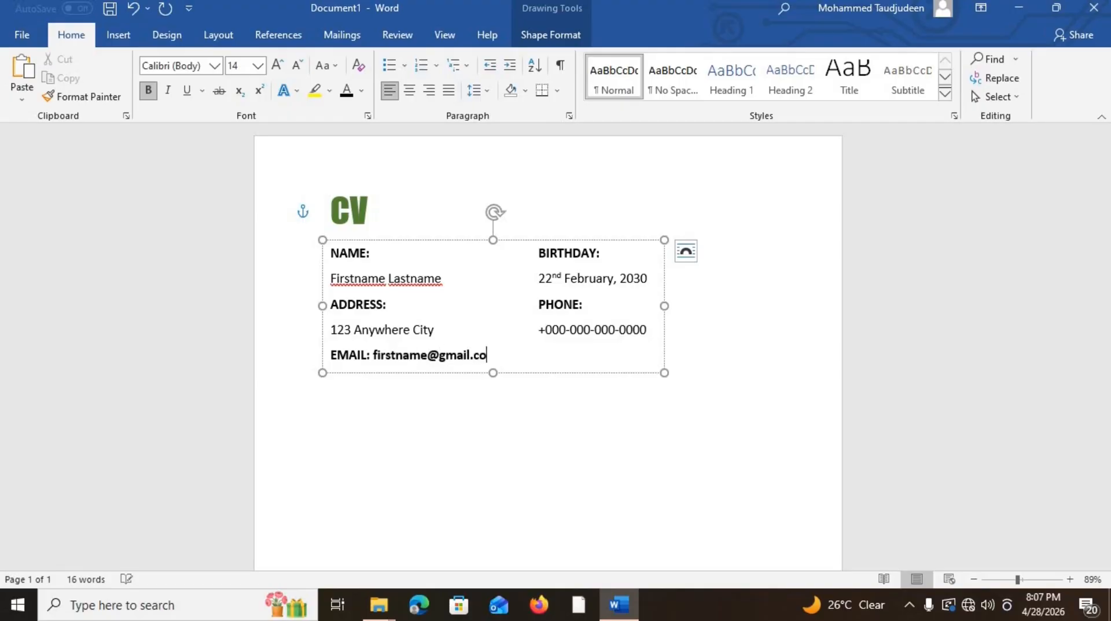
text(m)
Step: Remove the bold formatting from the e-mail address while leaving the "EMAIL:" label bold
key(shift+Left)
key(shift+Left)
key(shift+Left)
key(shift+Left)
key(shift+Left)
key(shift+Left)
key(shift+Left)
key(shift+Left)
key(shift+Left)
key(shift+Left)
key(shift+Left)
key(shift+Left)
key(shift+Left)
key(shift+Left)
key(shift+Left)
key(shift+Left)
key(shift+Left)
key(shift+Left)
key(shift+Left)
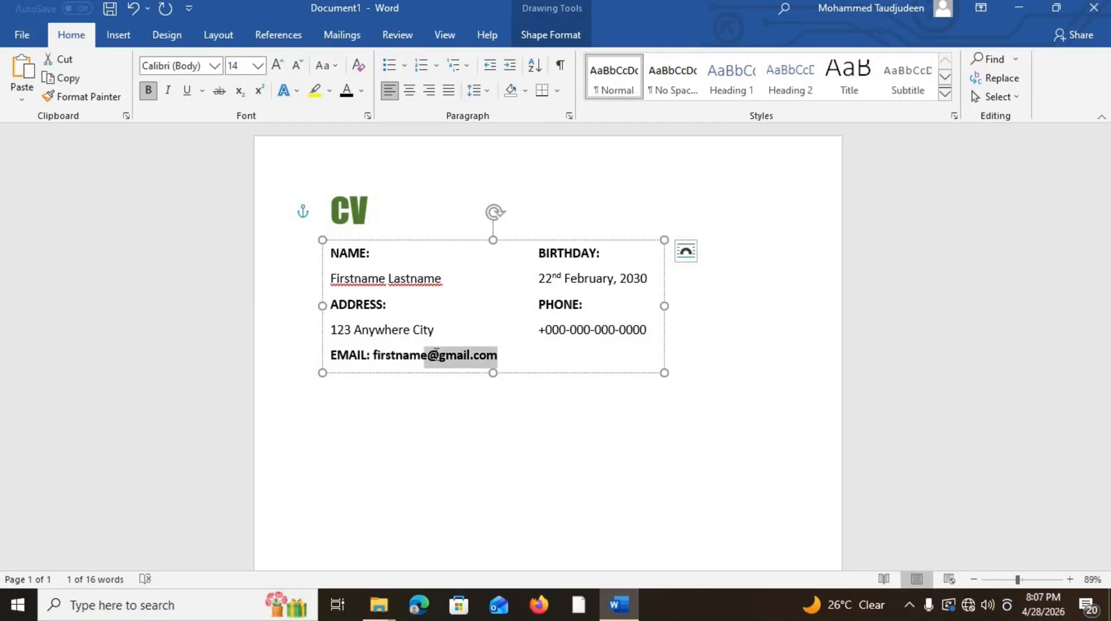
key(ctrl+b)
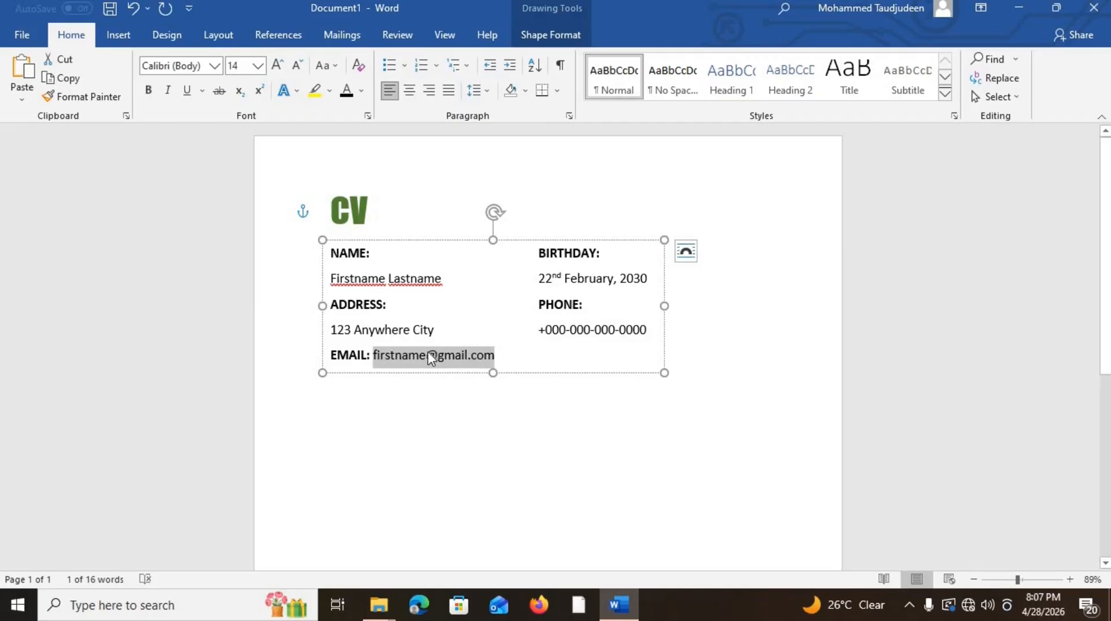
Step: Have the spelling checker ignore both flagged words of the sample name under "NAME:"
click(428, 351)
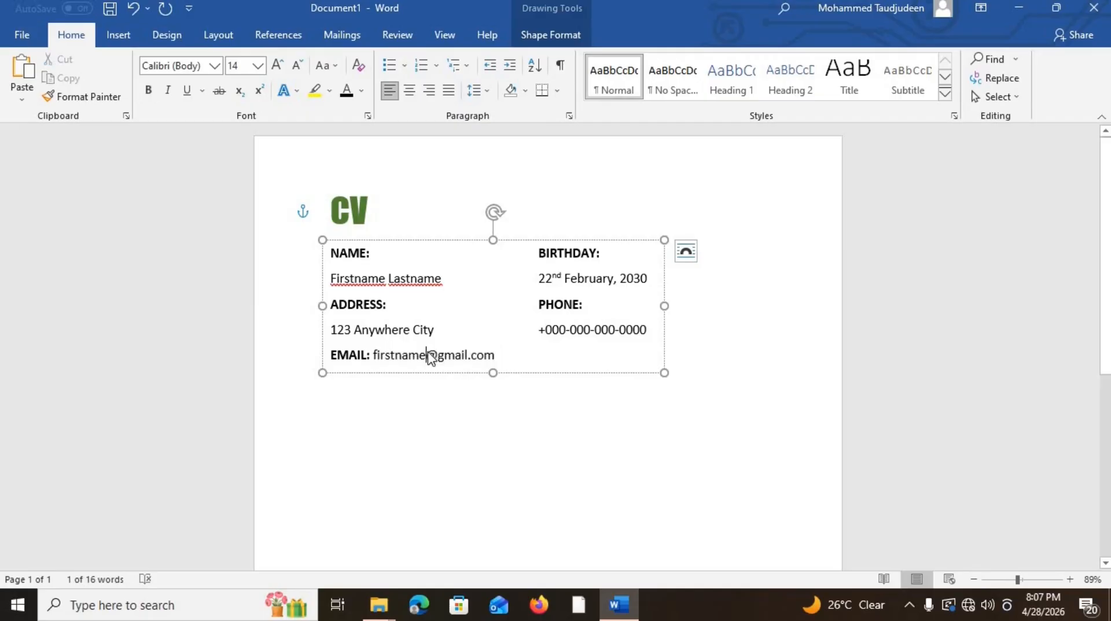
right_click(371, 280)
click(337, 328)
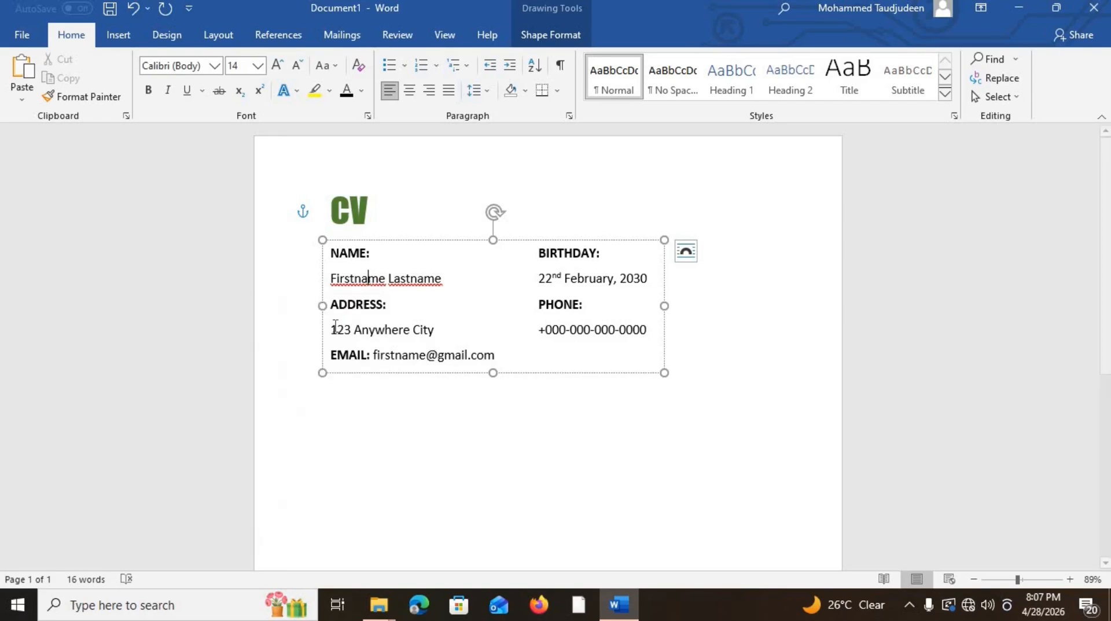
right_click(417, 280)
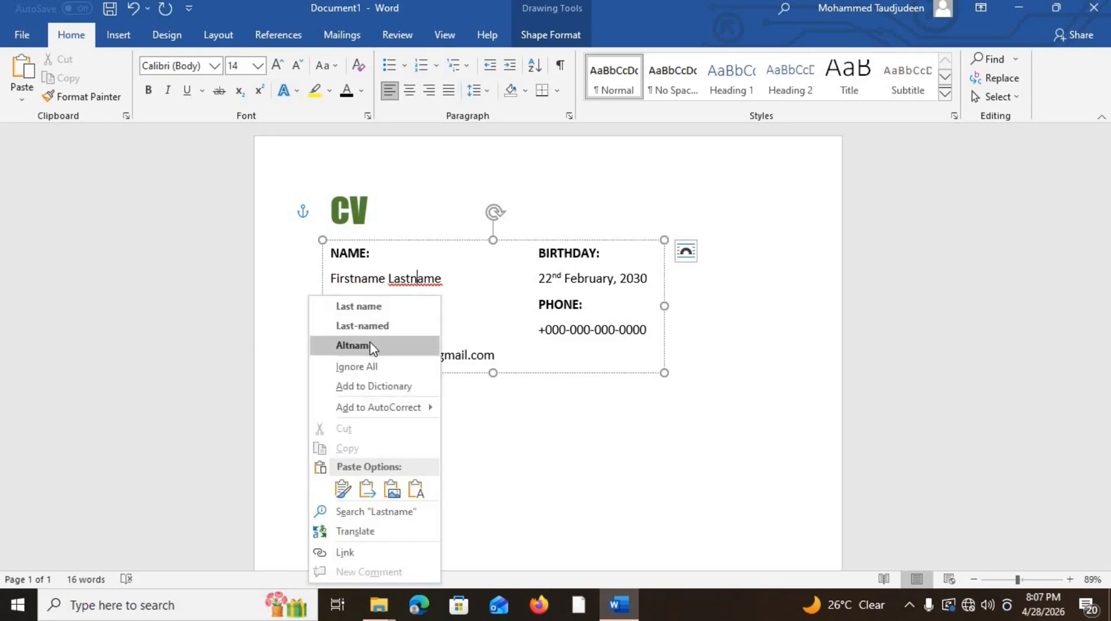
click(361, 368)
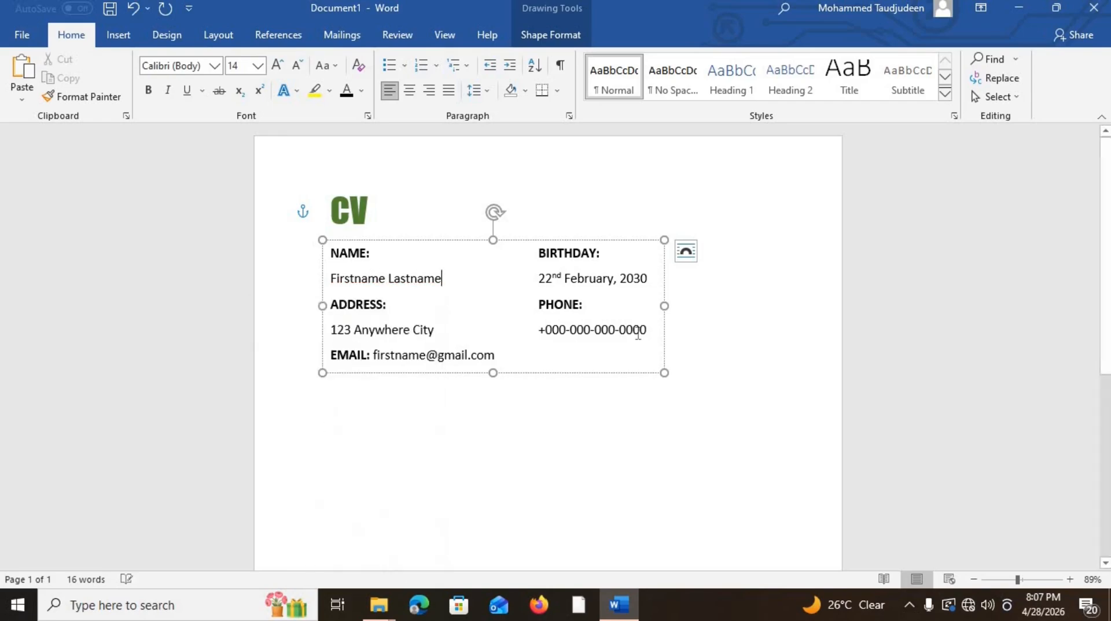
click(494, 373)
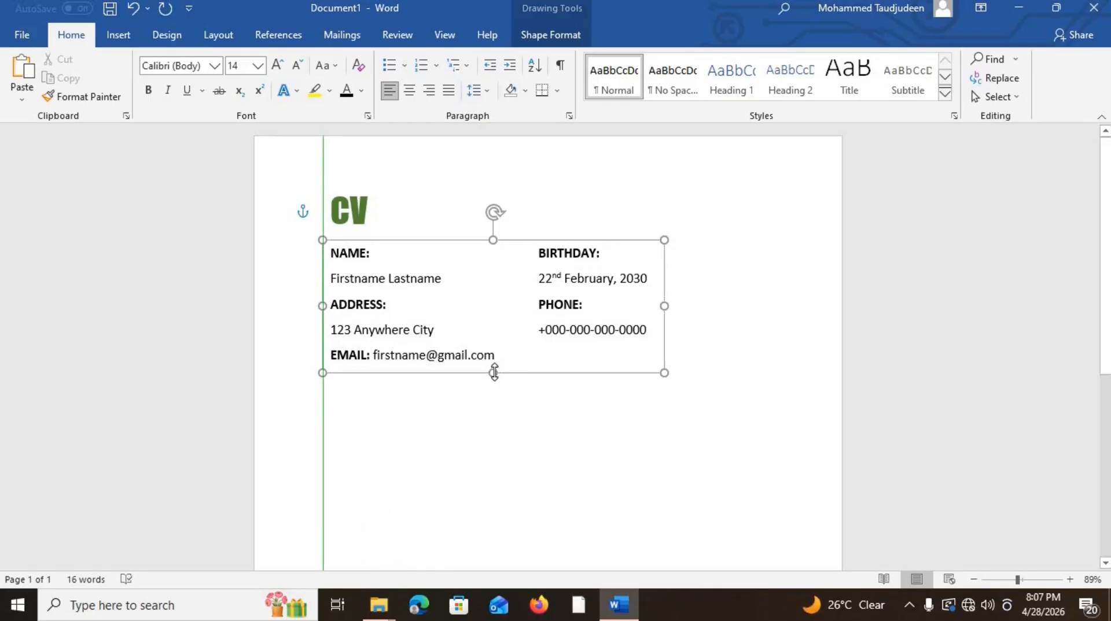
Step: Insert a table with two columns and three rows in the empty body area below the personal details text box
click(442, 414)
scroll(441, 414, down, 2)
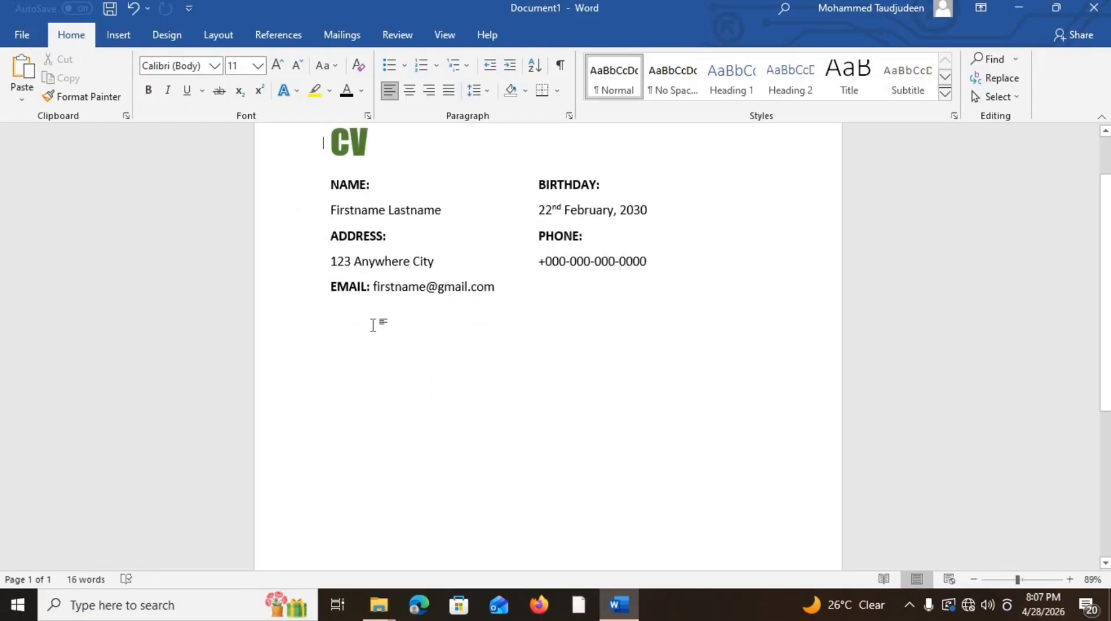
triple_click(373, 323)
click(374, 324)
click(114, 34)
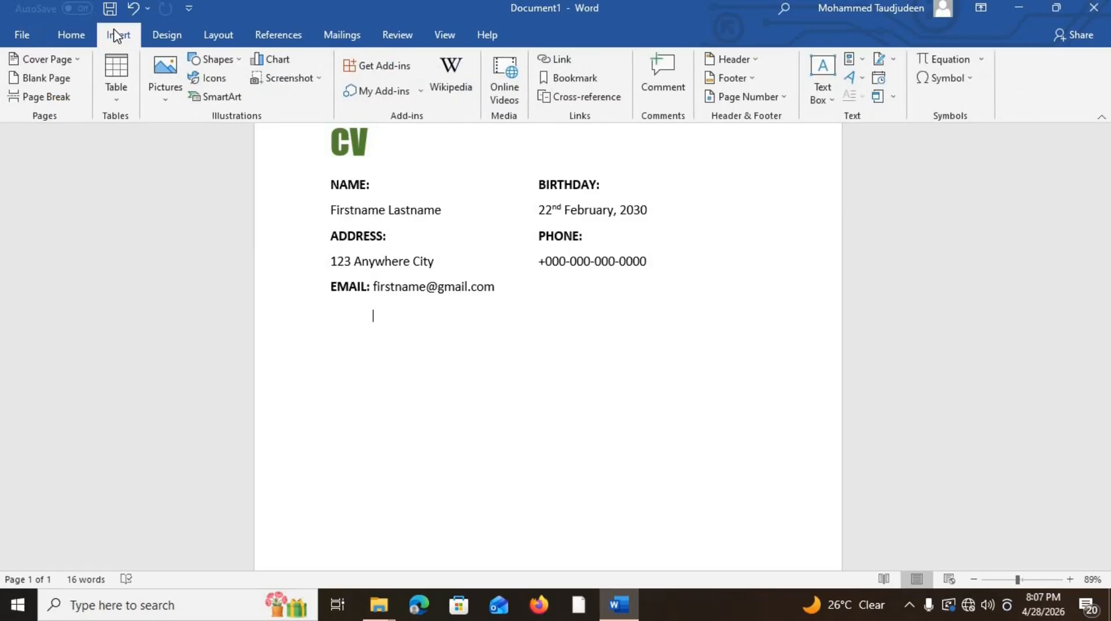
click(131, 90)
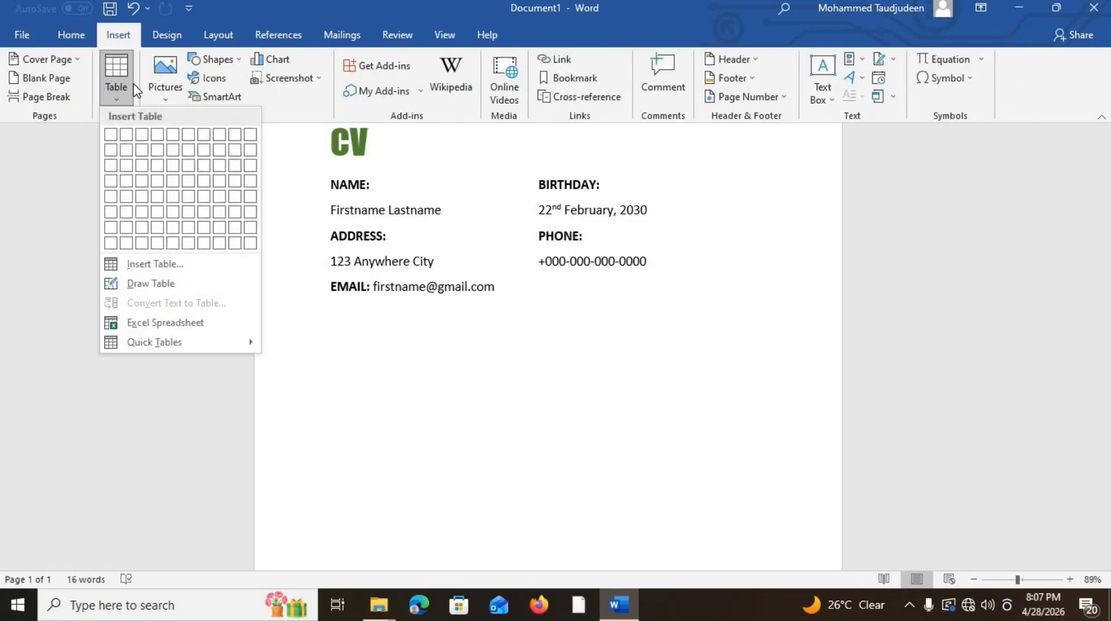
click(123, 167)
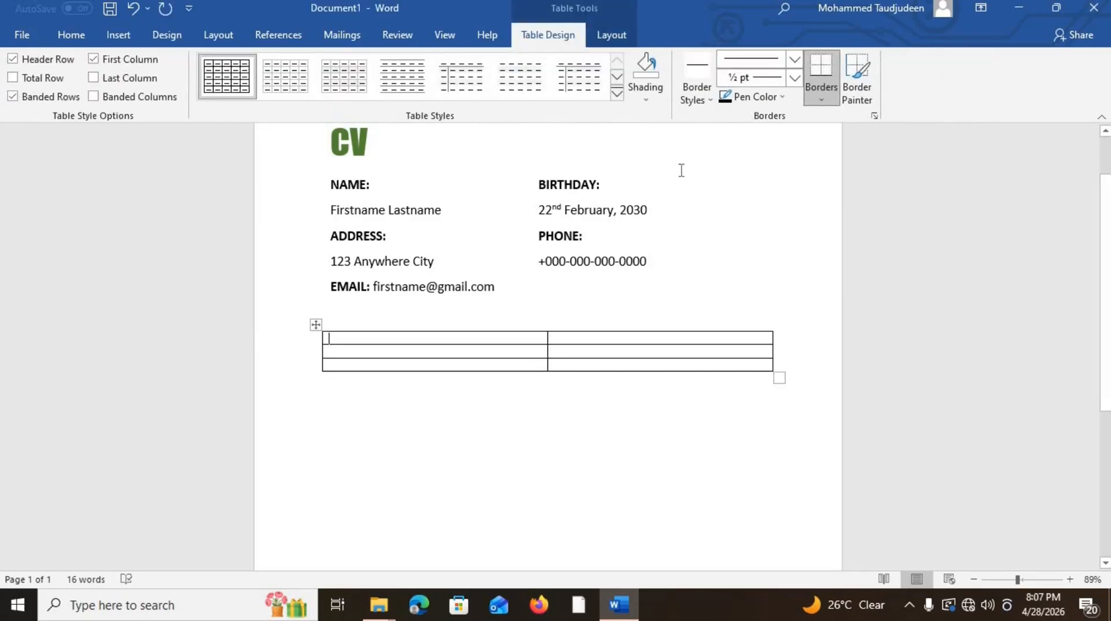
Step: Apply a green table style with a solid header row and first column, and increase the height of all three rows
click(618, 95)
click(582, 341)
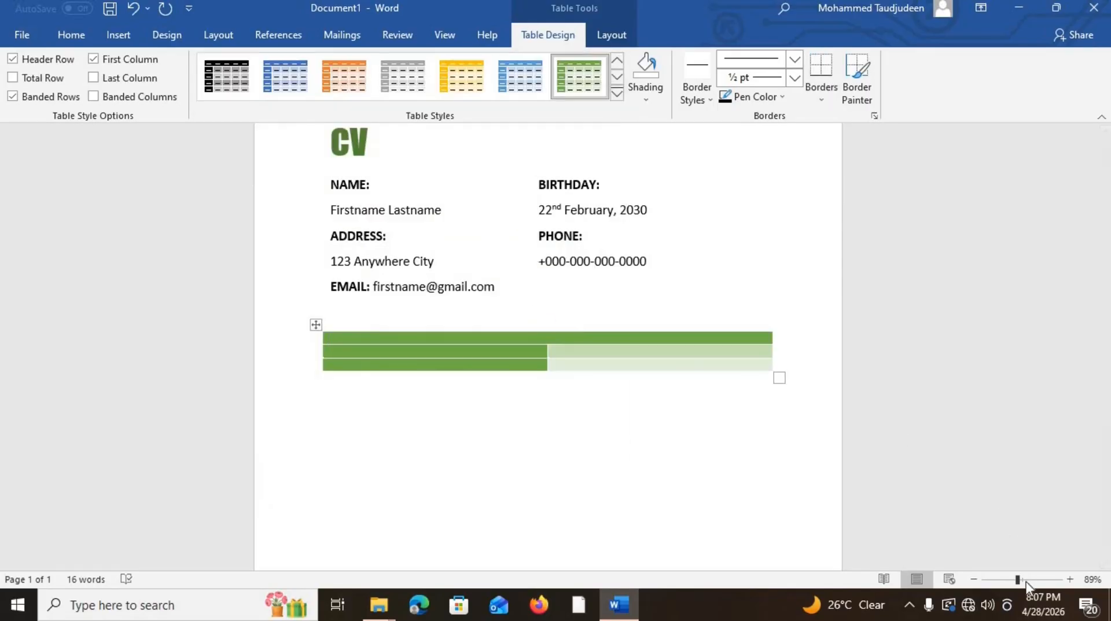
drag(1017, 580, 1025, 580)
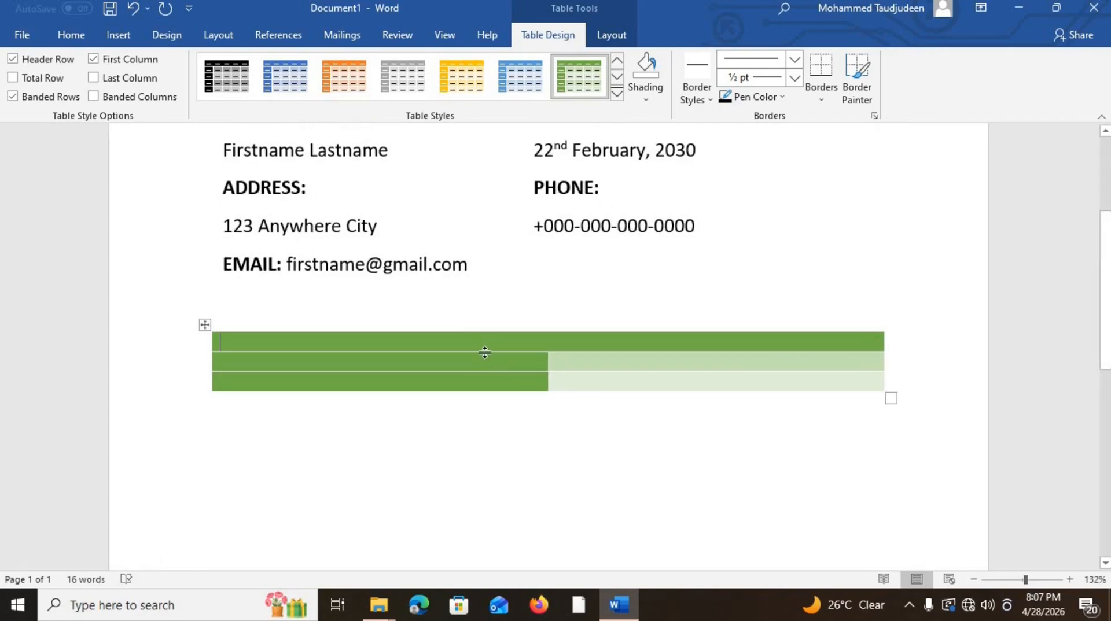
drag(485, 352, 478, 361)
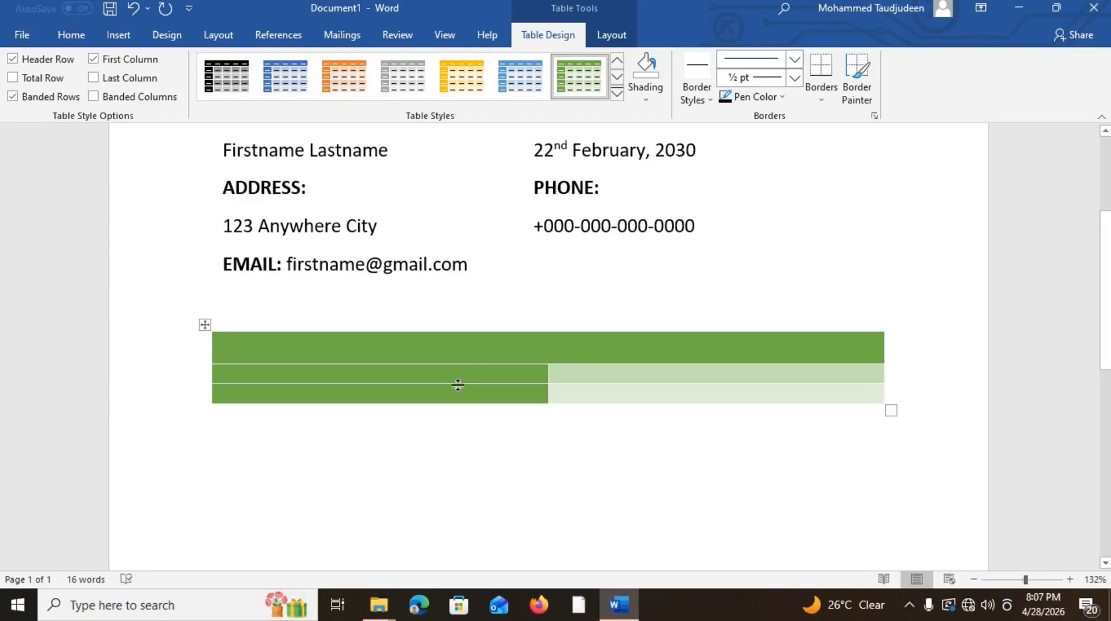
drag(458, 385, 416, 421)
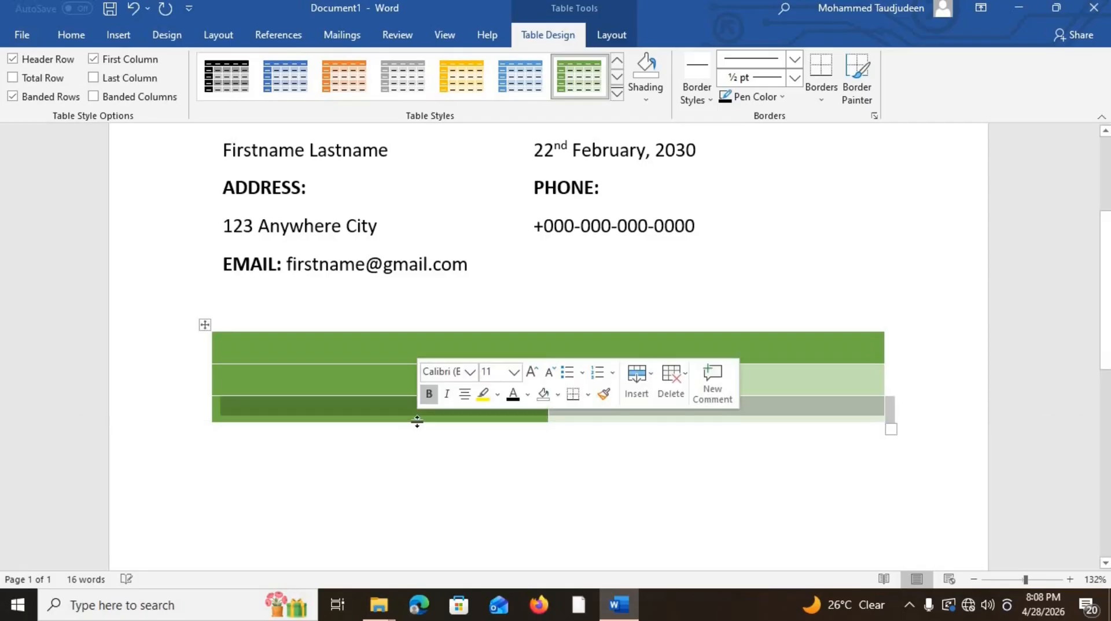
click(405, 418)
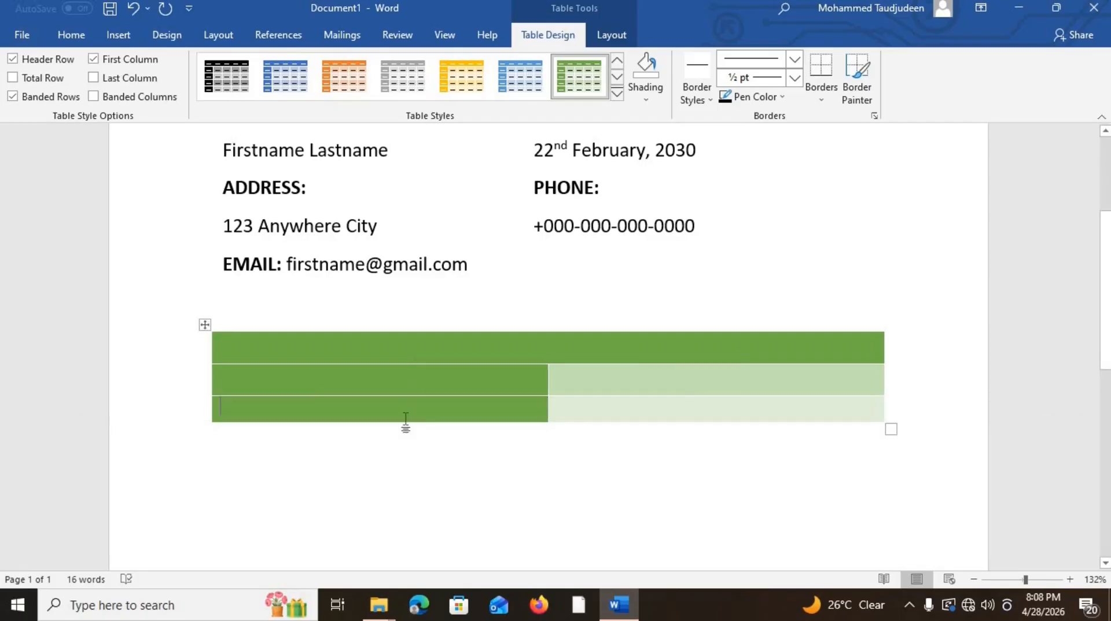
Step: Enter "CAREER" as the heading in the first cell of the table's header row
click(261, 342)
text(CARRER)
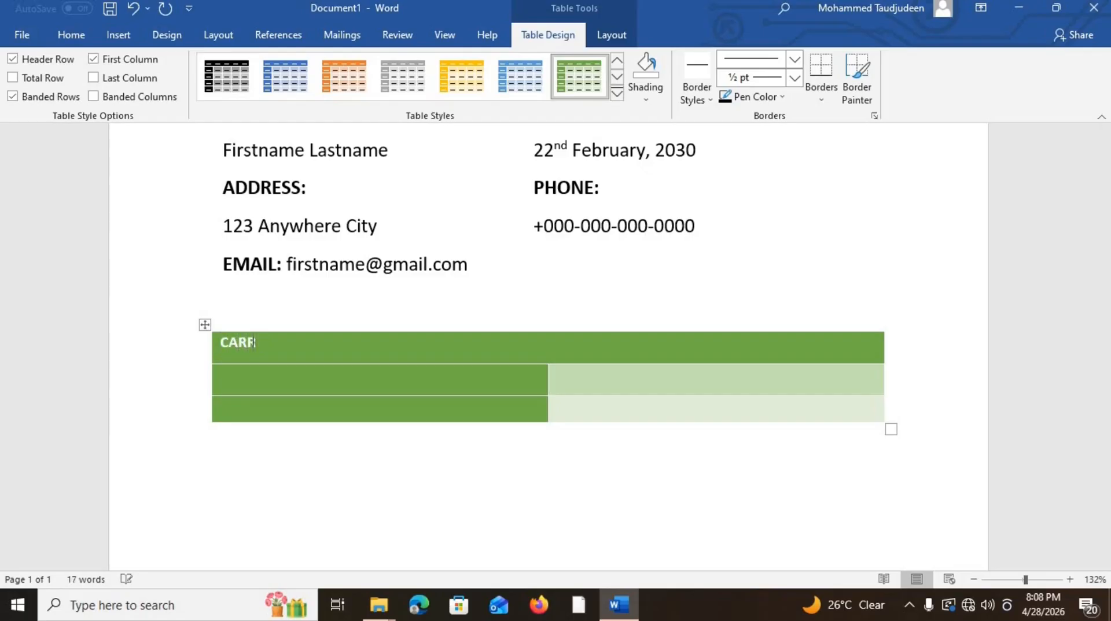
key(BackSpace)
key(BackSpace)
key(BackSpace)
text(EER)
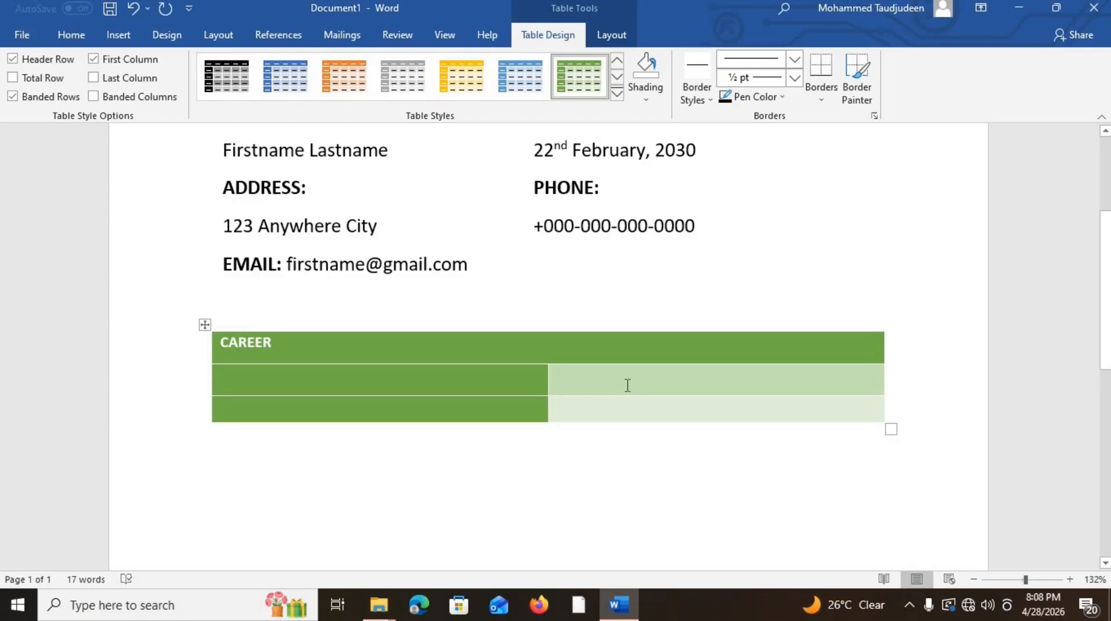
Step: Fill the second table row with "11/2023" in the first column and "Dukes Company Ltm." in the second
text(11)
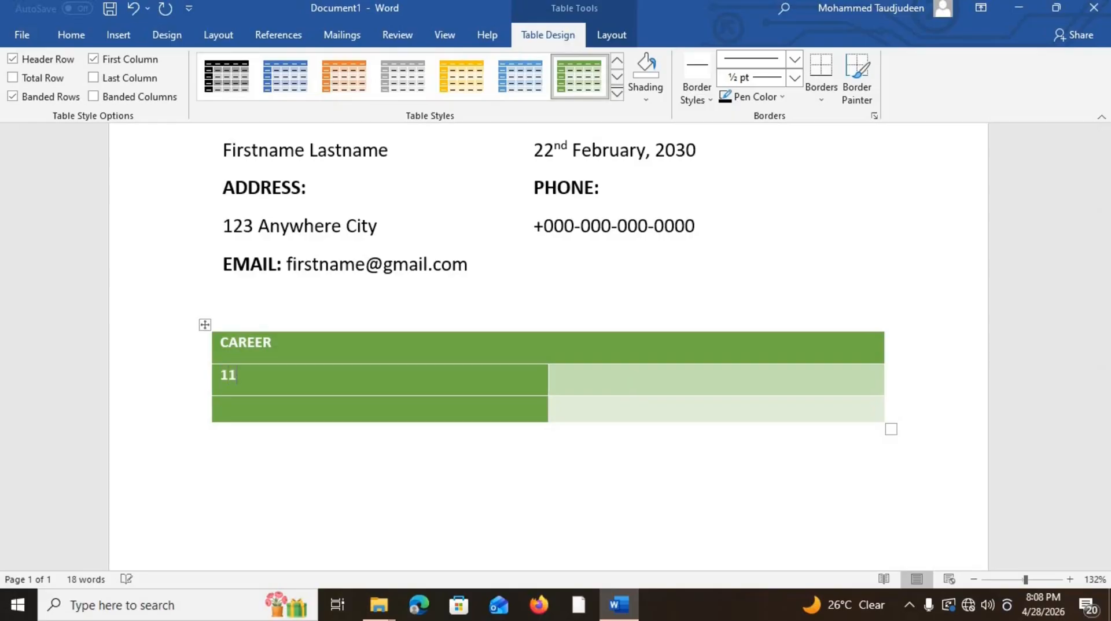
text(/2023)
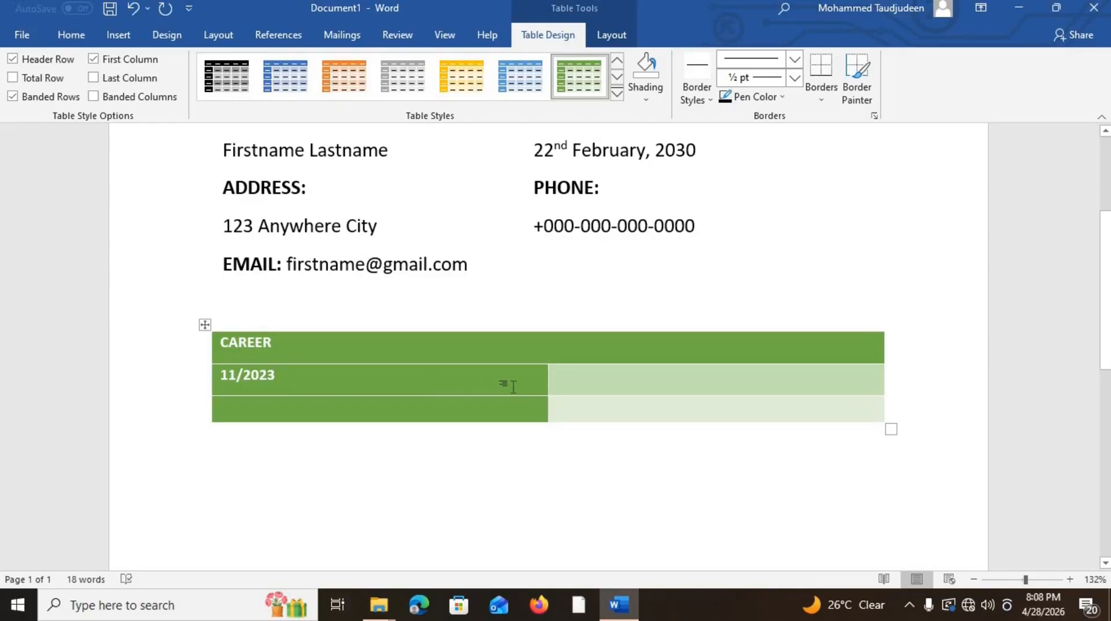
text(Du)
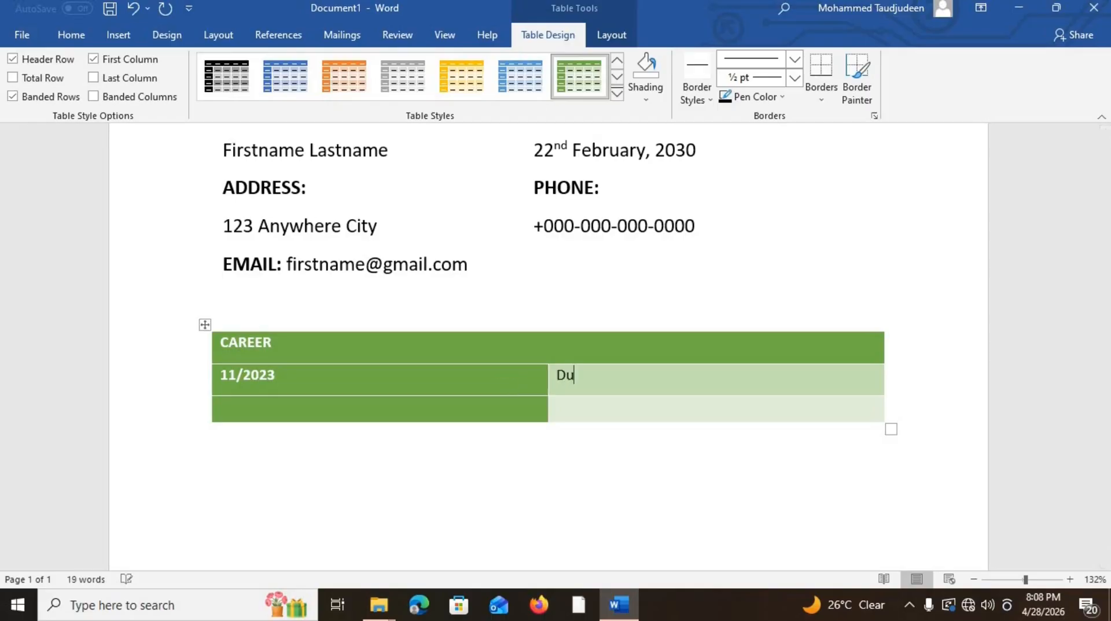
text(kes Company Ltm)
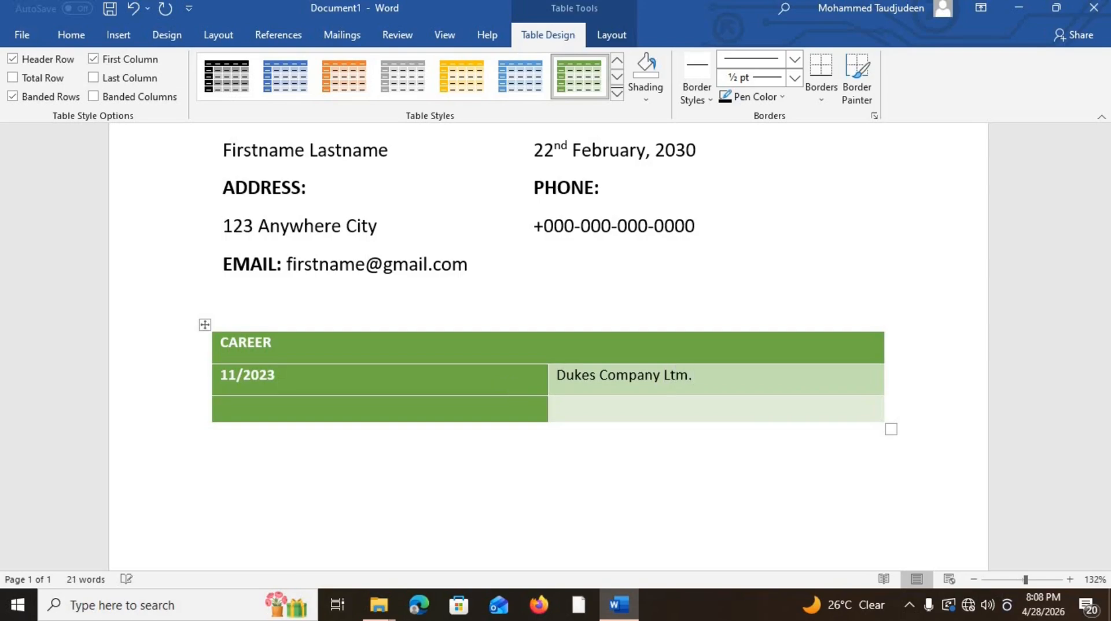
text(.)
Step: Add the lines "Team Management" and "Overview of key responsibilities" below the company name in the same cell
key(Return)
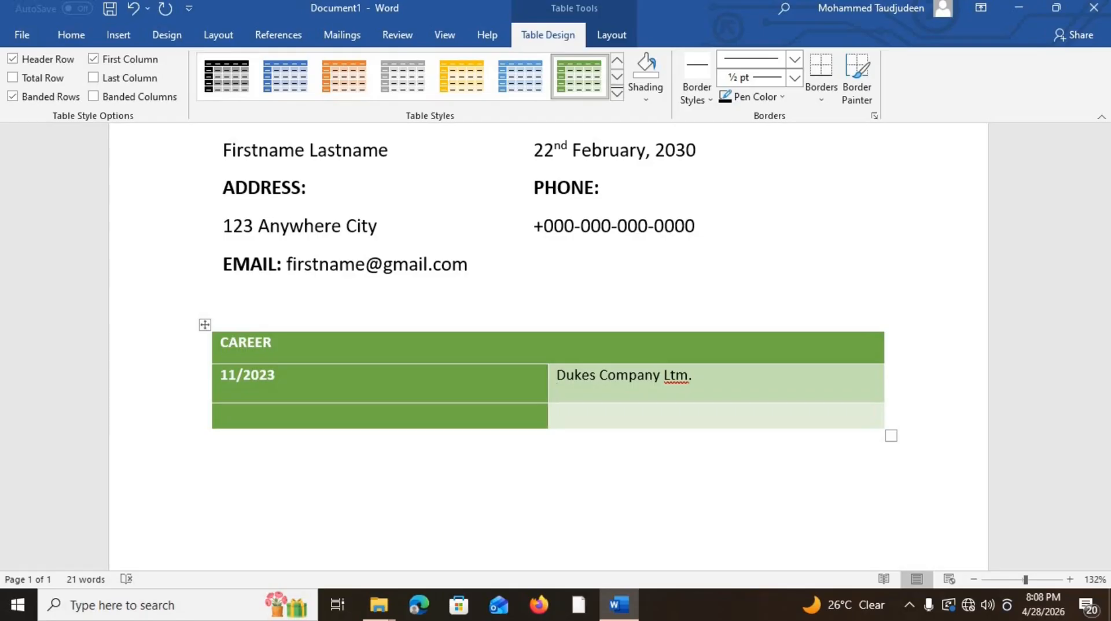
text(Team Management)
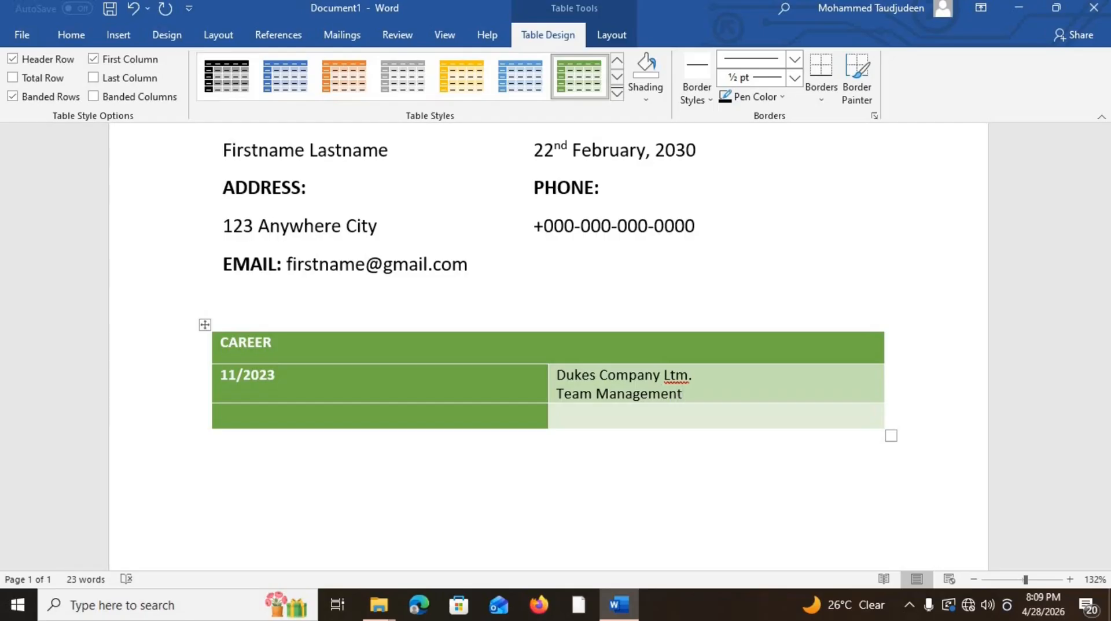
key(Return)
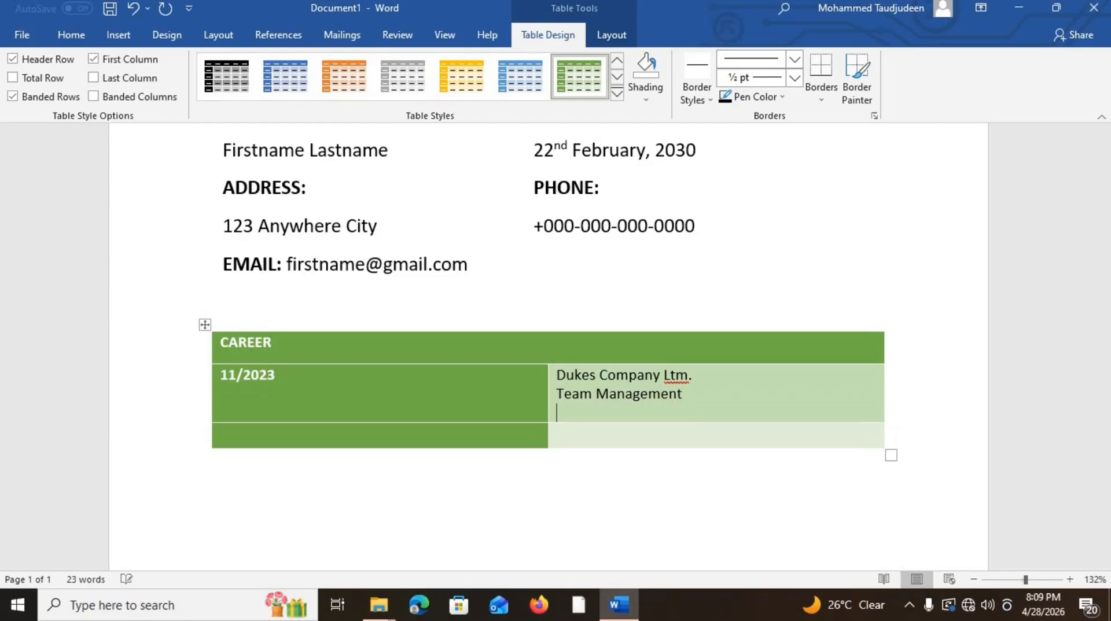
text(Overview of k)
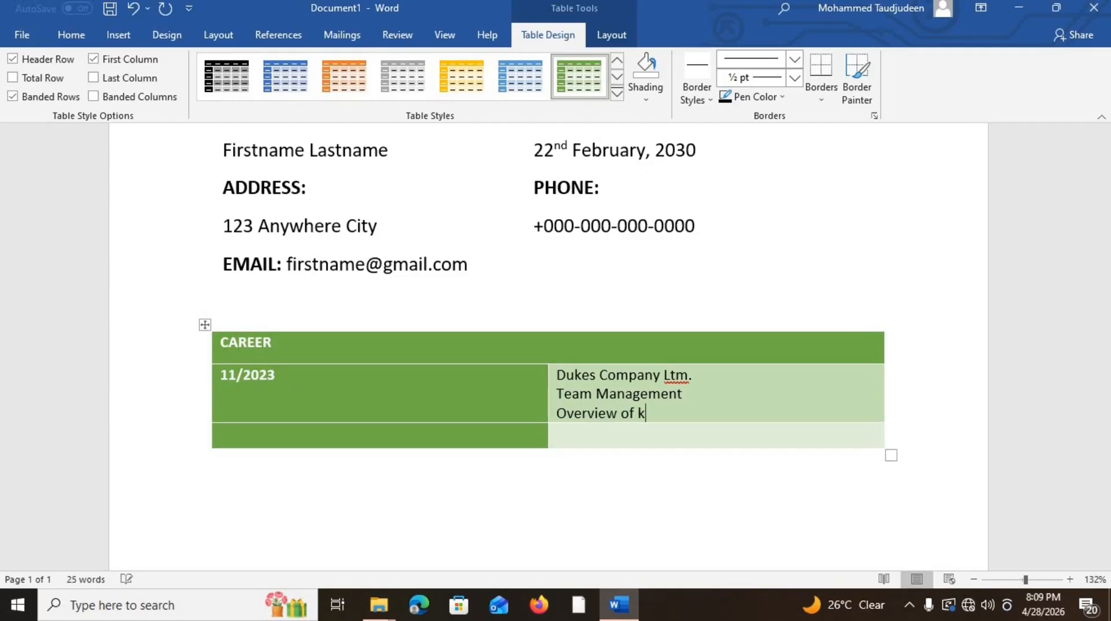
text(ey responsibi)
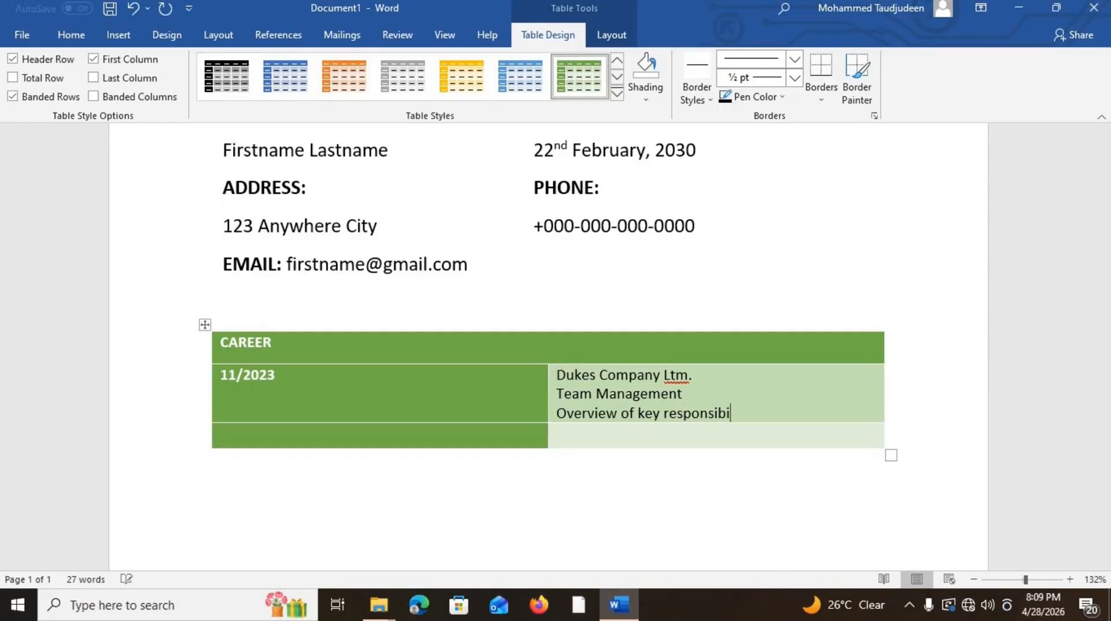
text(lities)
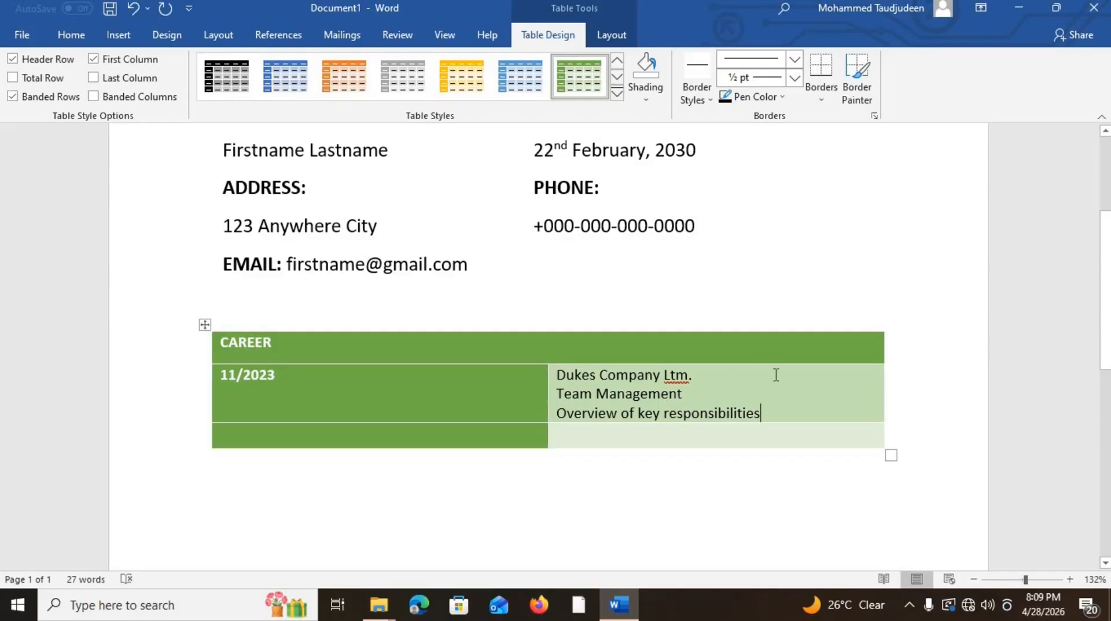
Step: Format the two lines below the company name as a round-bulleted list and make "Dukes Company Ltm." bold
drag(764, 410, 568, 398)
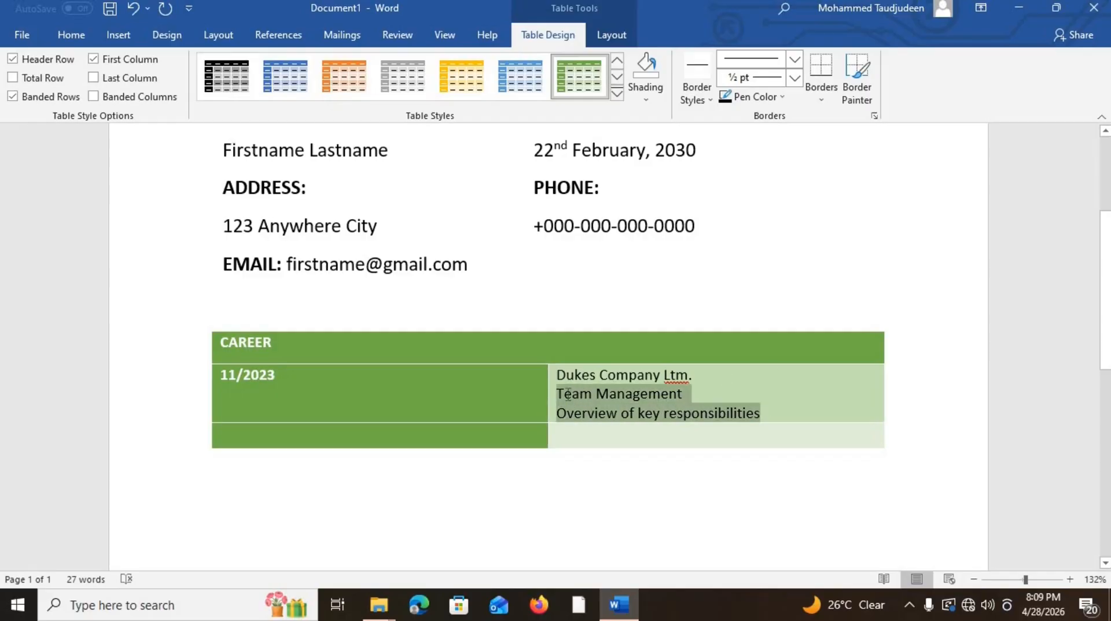
click(93, 34)
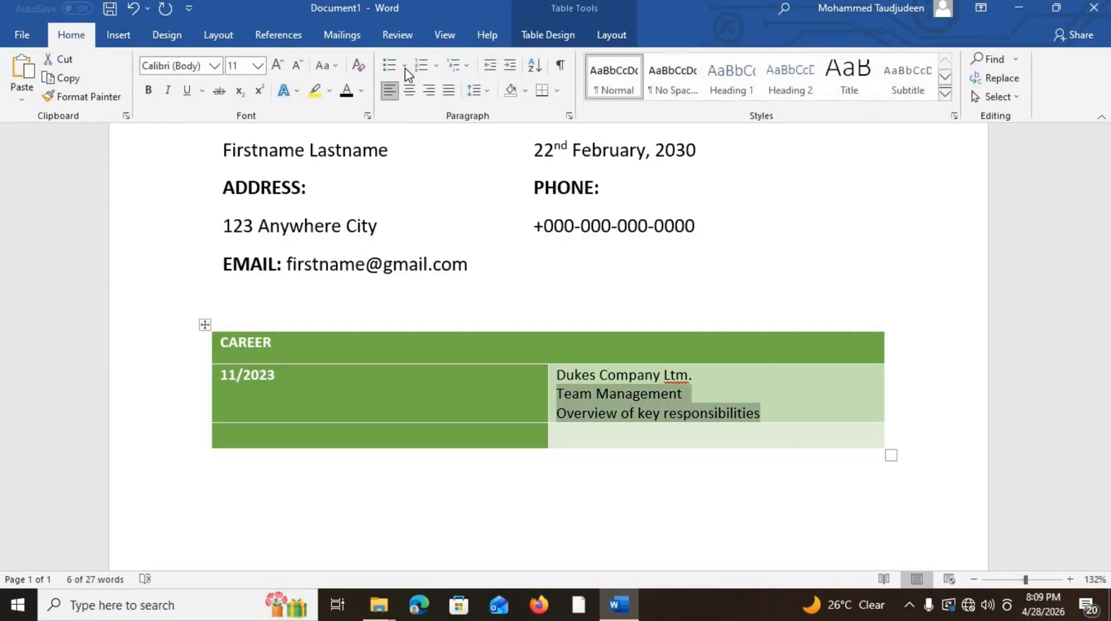
click(403, 65)
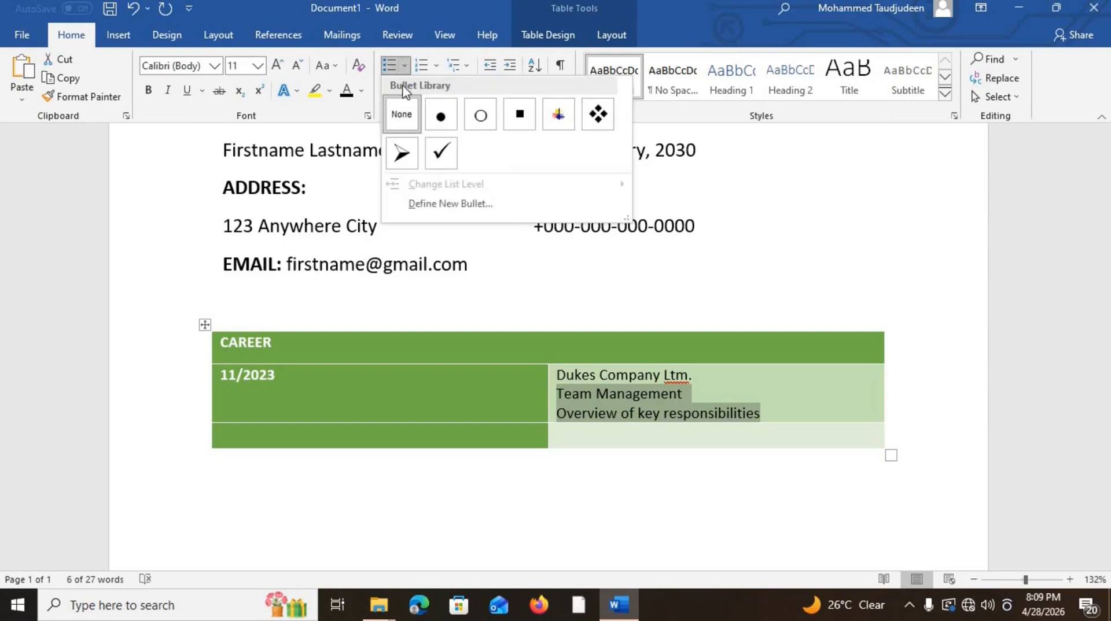
click(442, 116)
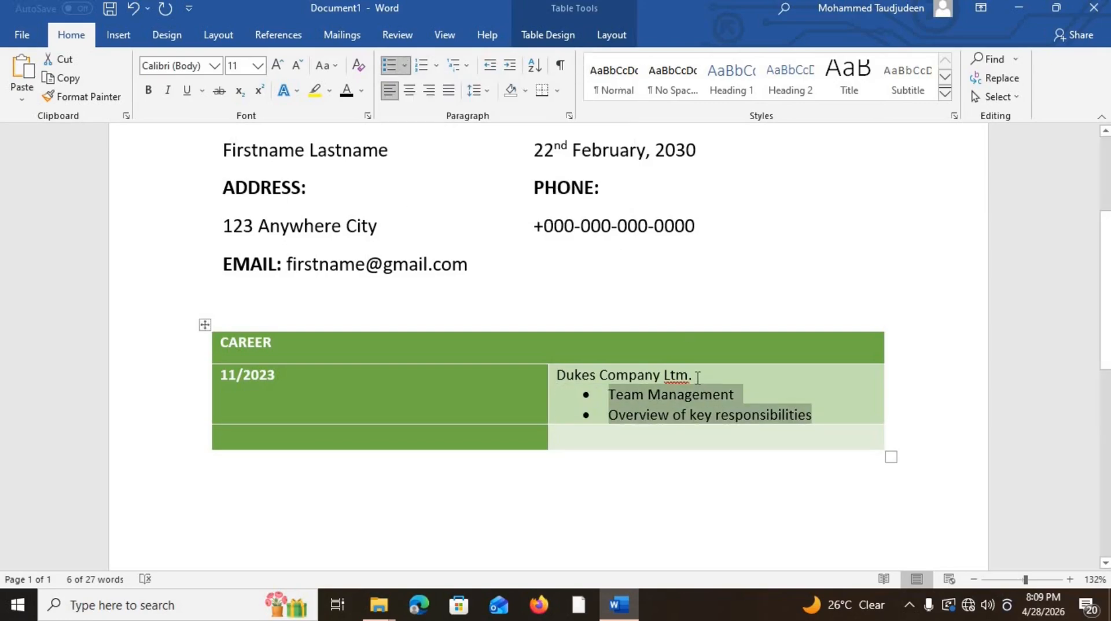
drag(701, 376, 555, 376)
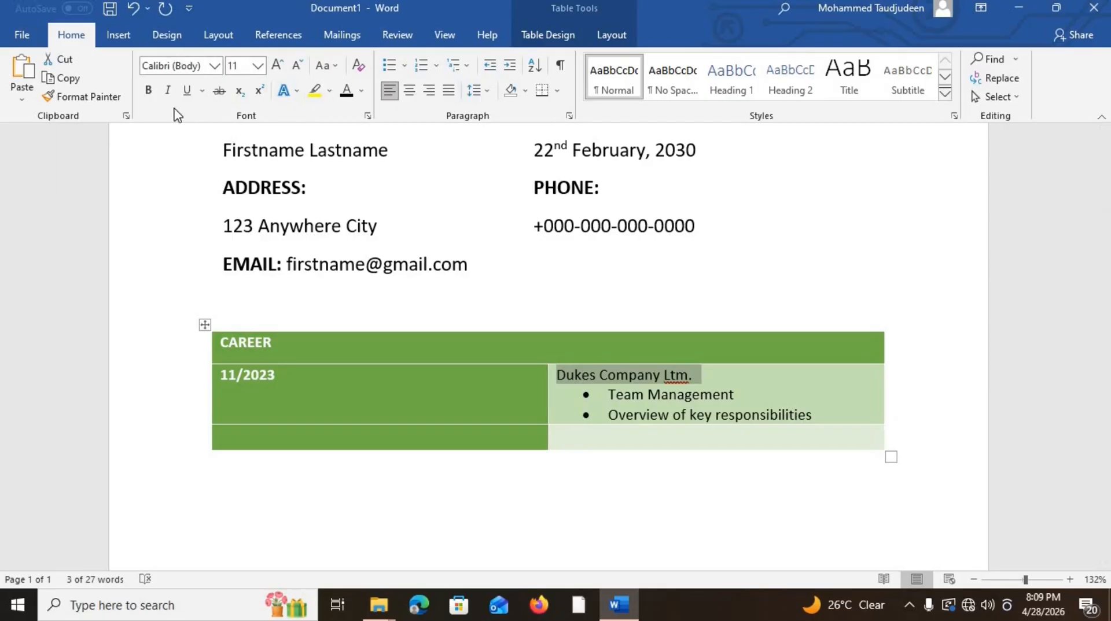
click(148, 97)
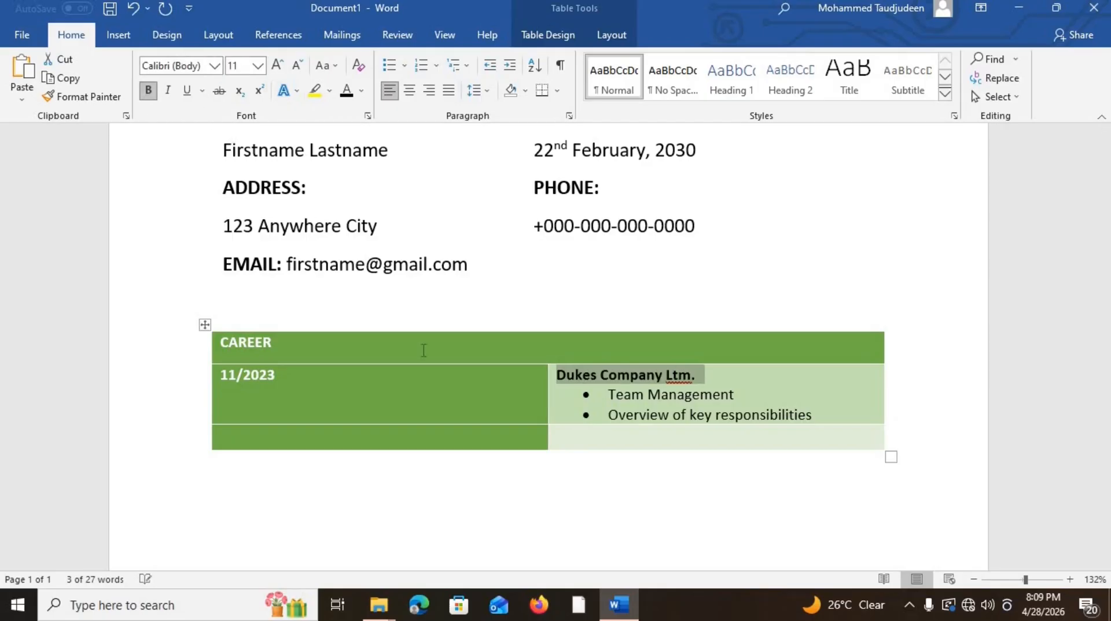
Step: Enter "09/2020" in the first column of the third table row and move to the cell beside it
click(281, 438)
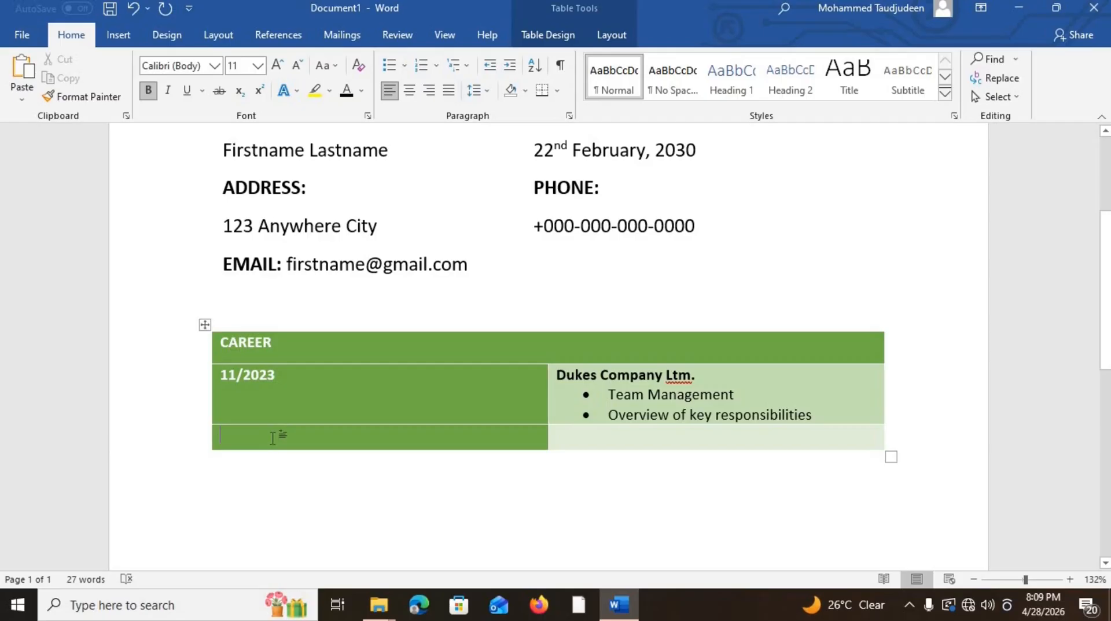
text(09/)
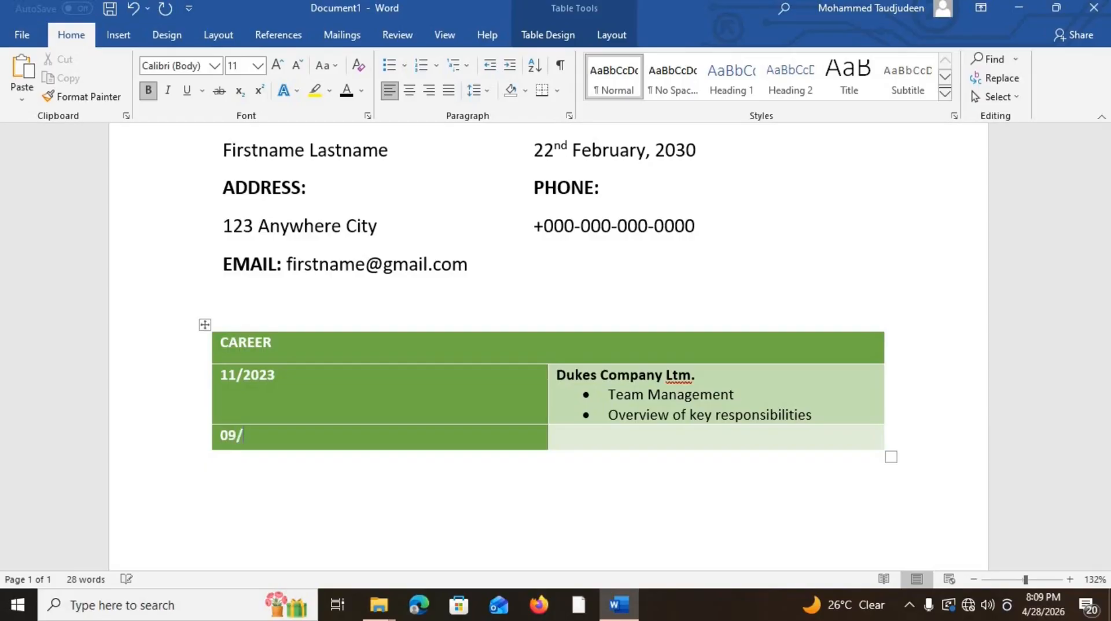
text(2020)
key(Tab)
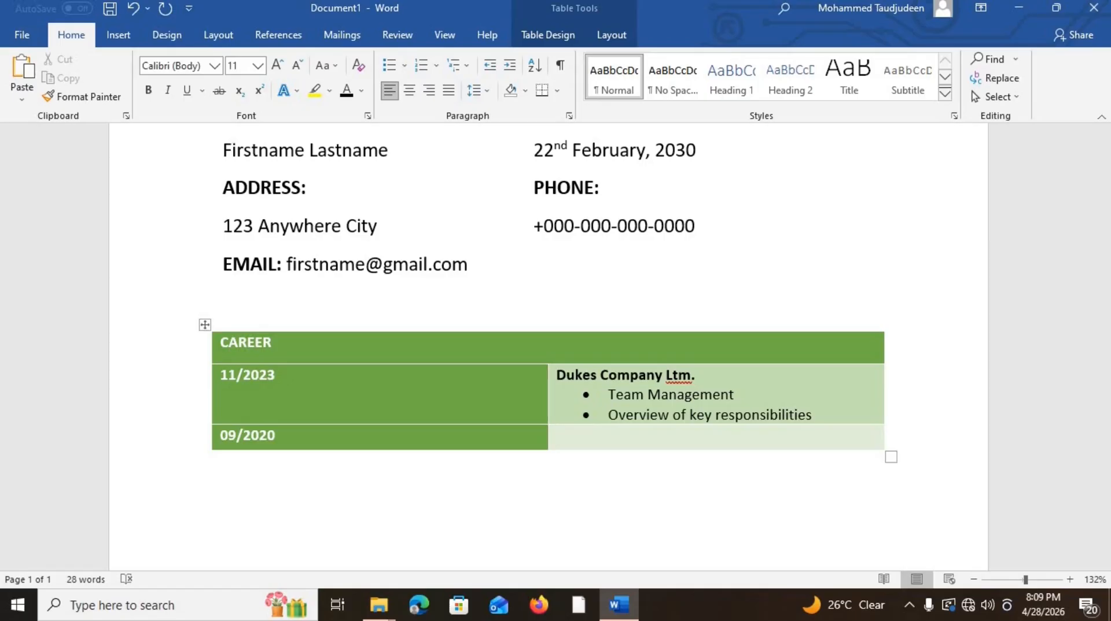
Step: Enter "Another Company Ltd." beside "09/2020" and correct the company name in the row above to "Dukes Company Ltd."
text(Another Compan)
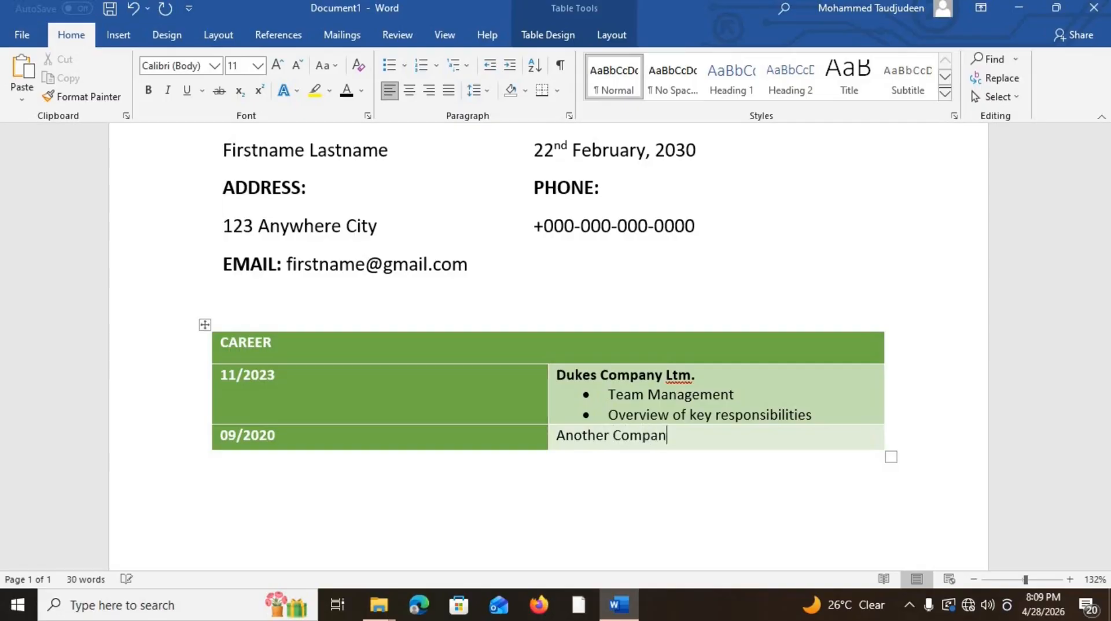
text(y Ltd.)
key(Up)
key(Up)
key(Up)
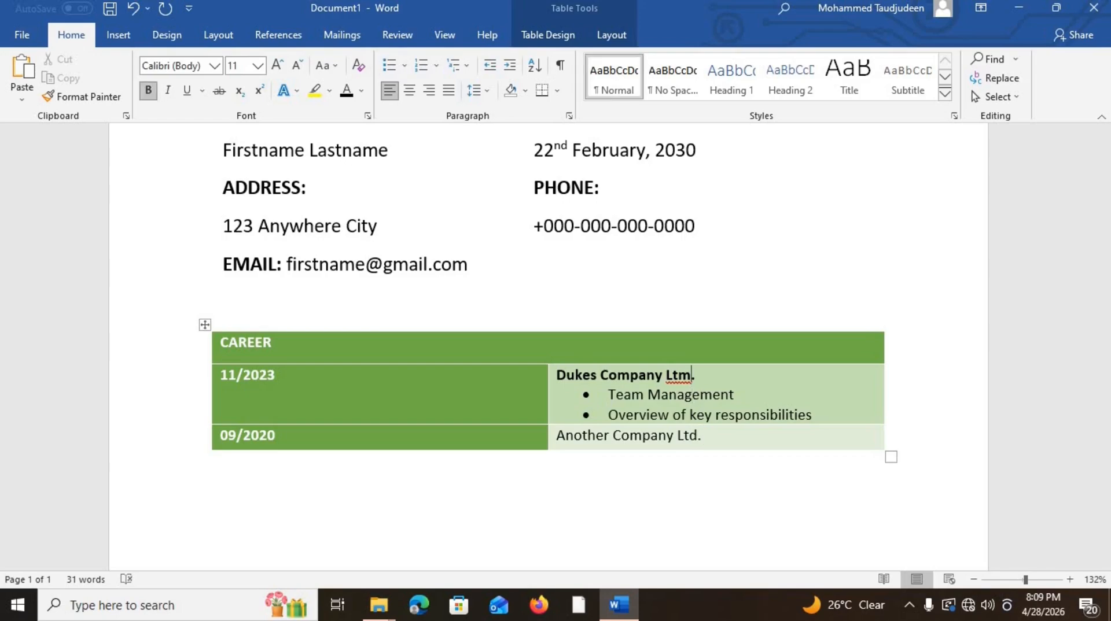
key(BackSpace)
text(d)
Step: Add the line "Personal Assistant" below "Another Company Ltd." in the same cell
key(Return)
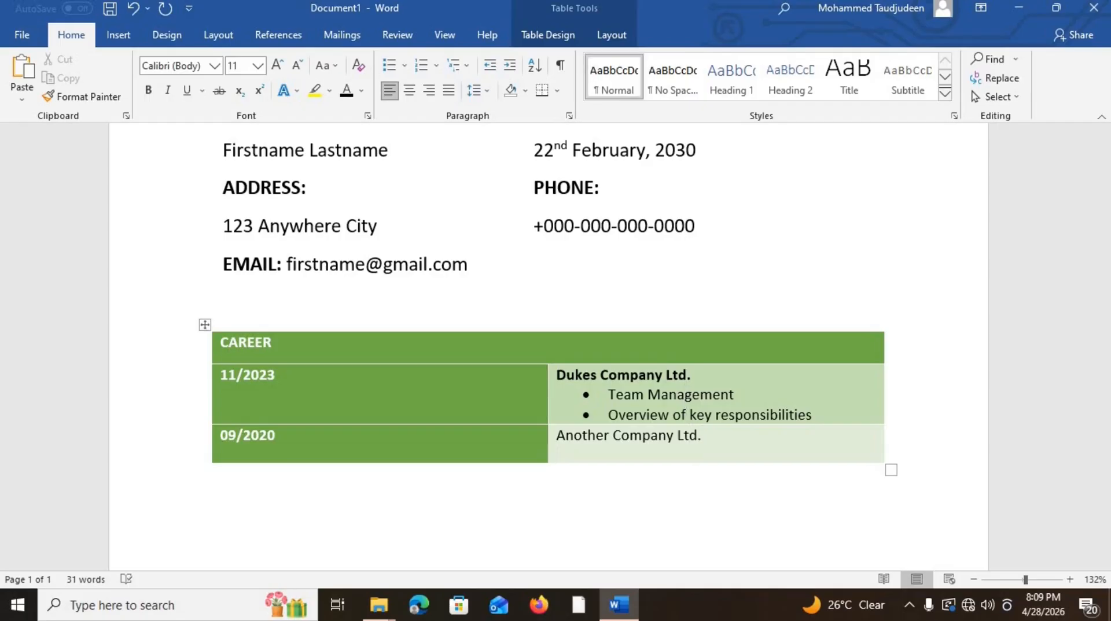
text(Personal Assis)
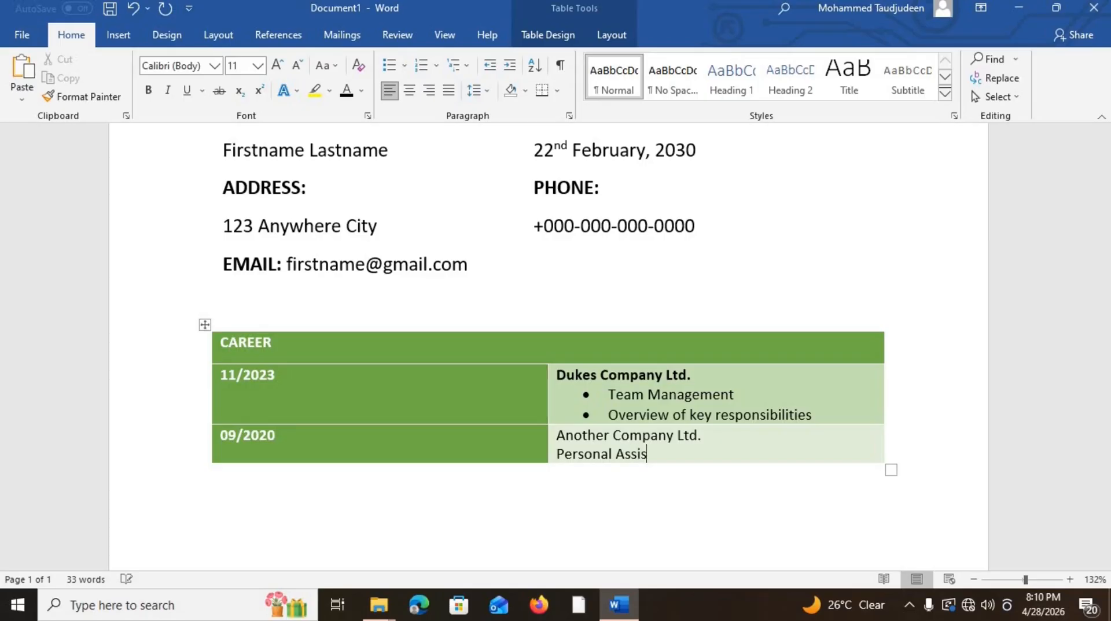
text(tant)
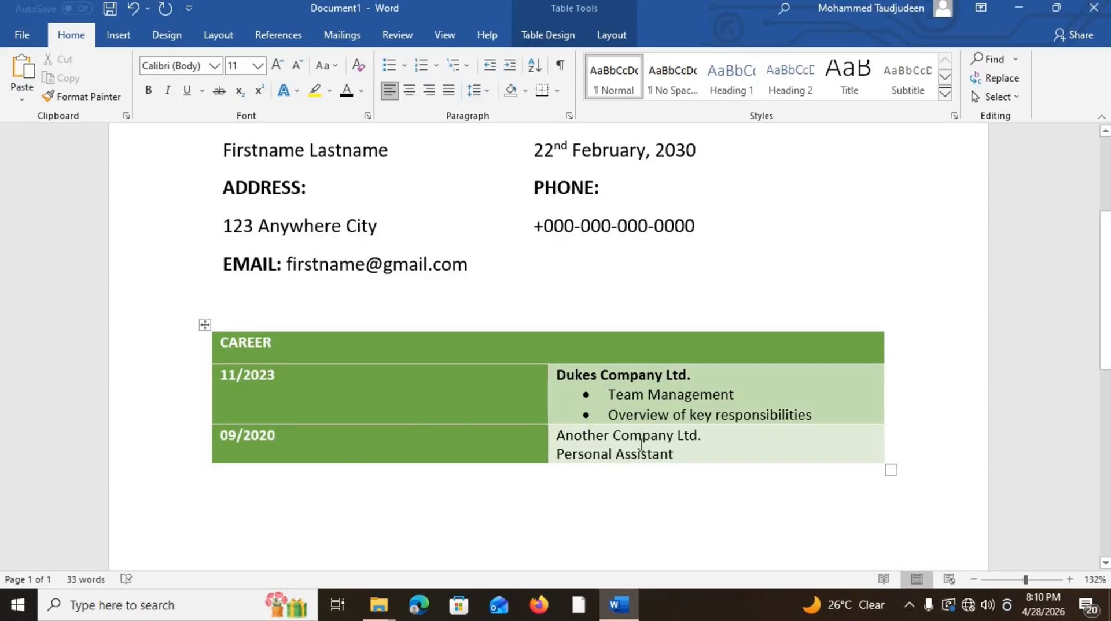
Step: Format "Personal Assistant" as a round-bulleted item and make "Another Company Ltd." bold
drag(688, 454, 567, 466)
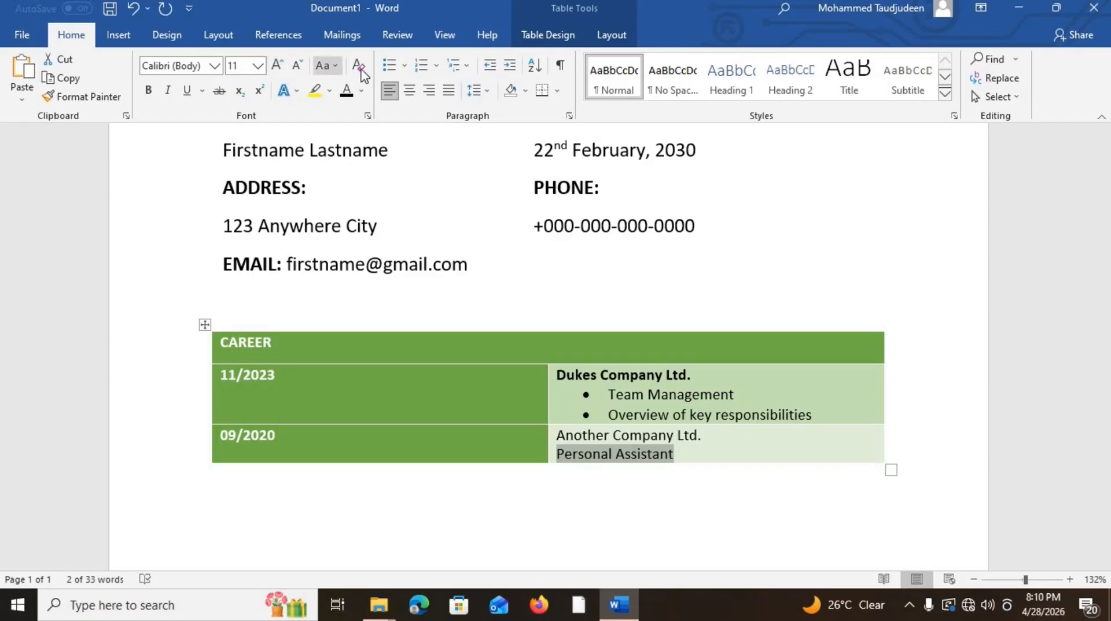
click(405, 66)
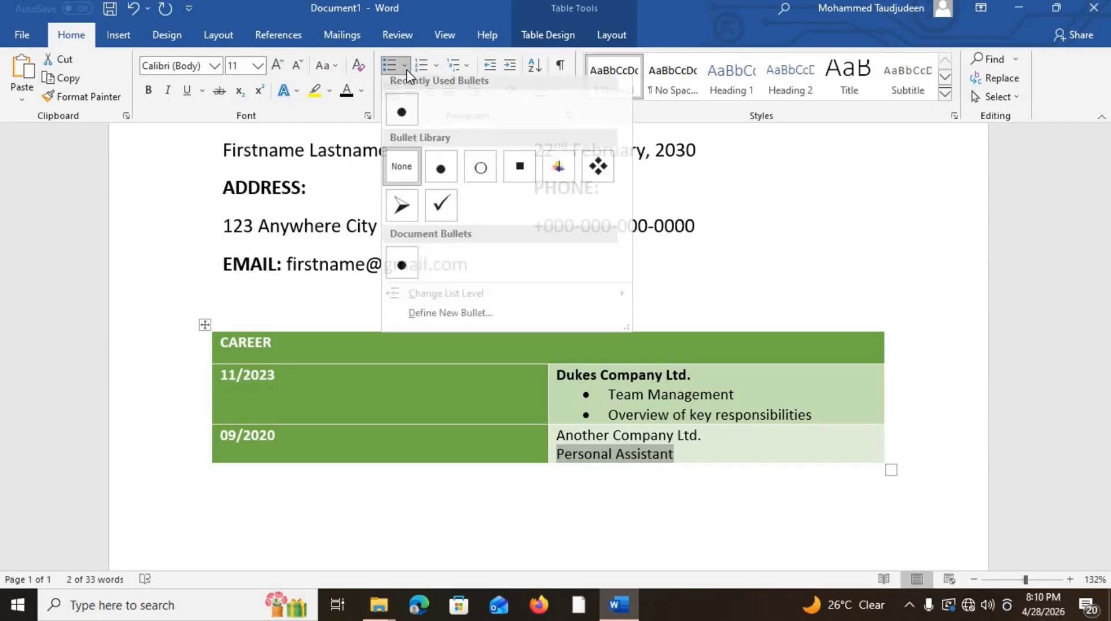
key(Escape)
click(389, 65)
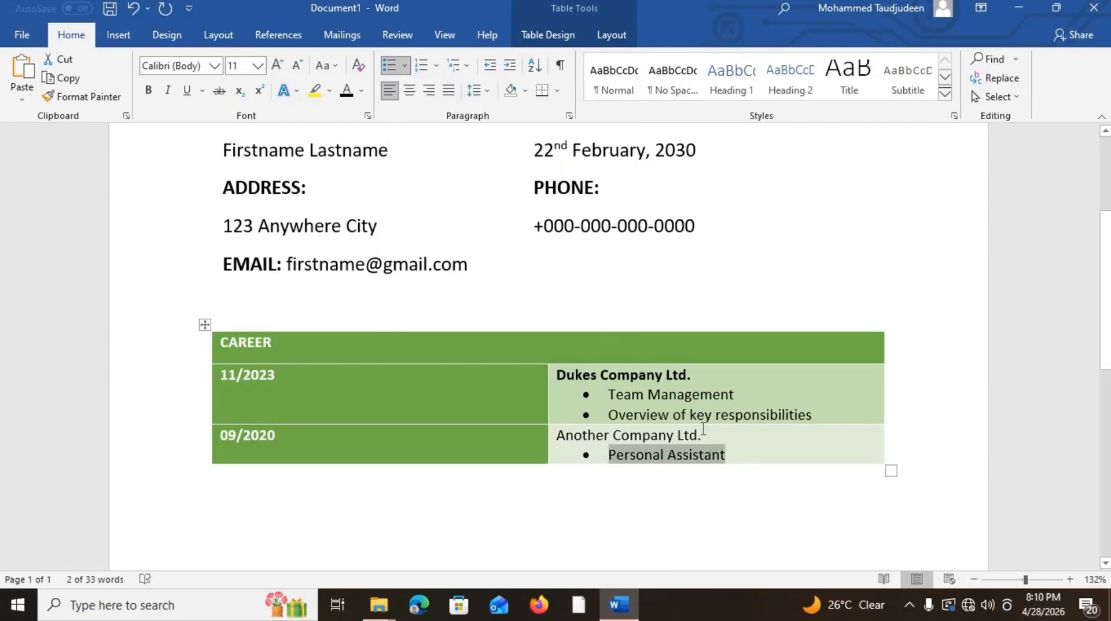
drag(703, 435, 564, 435)
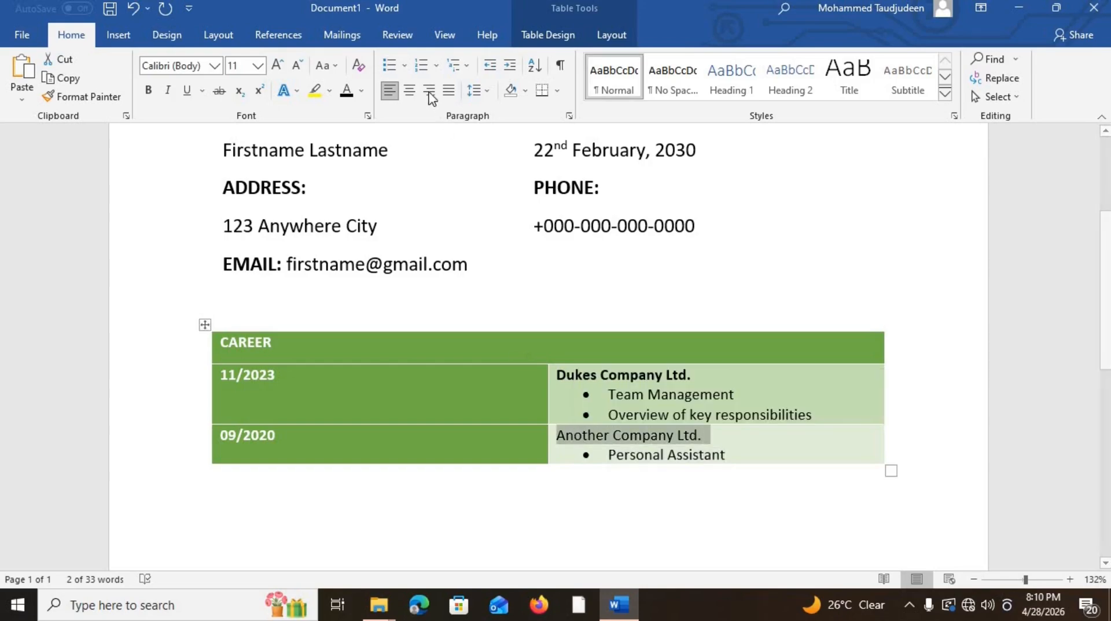
click(148, 90)
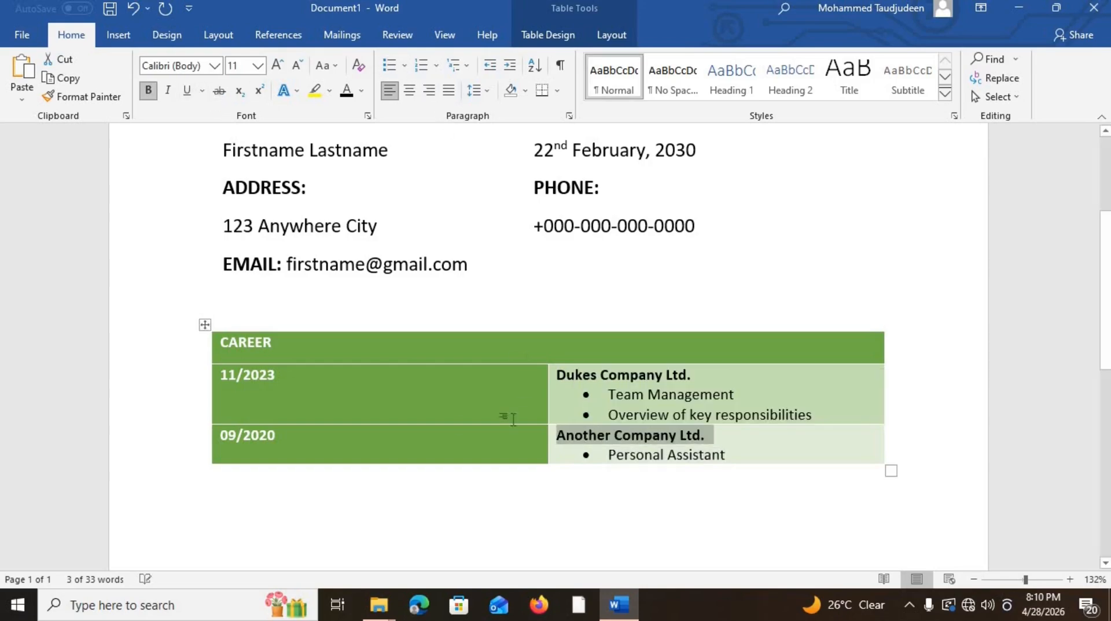
Step: Add a table row below the "09/2020" row and enter "08/2019" in its first column
click(290, 455)
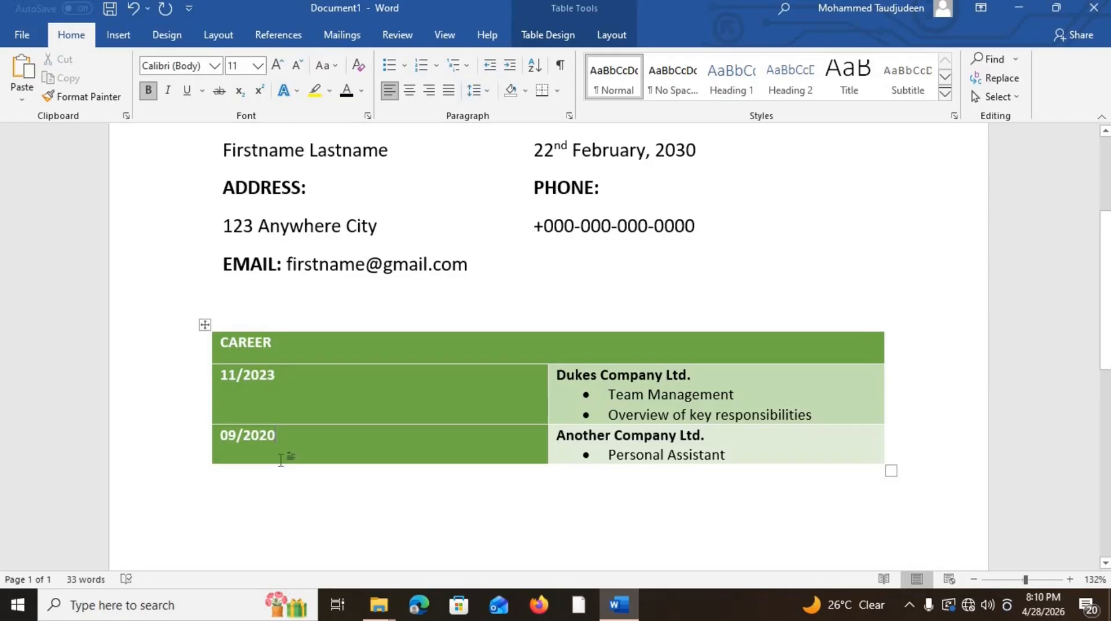
click(206, 465)
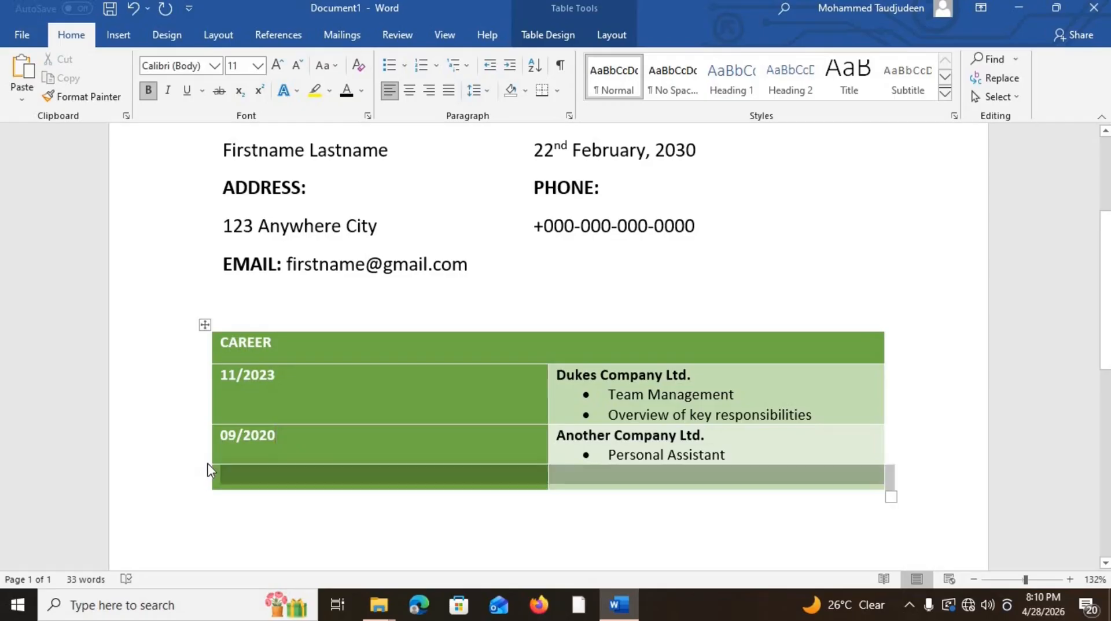
click(256, 485)
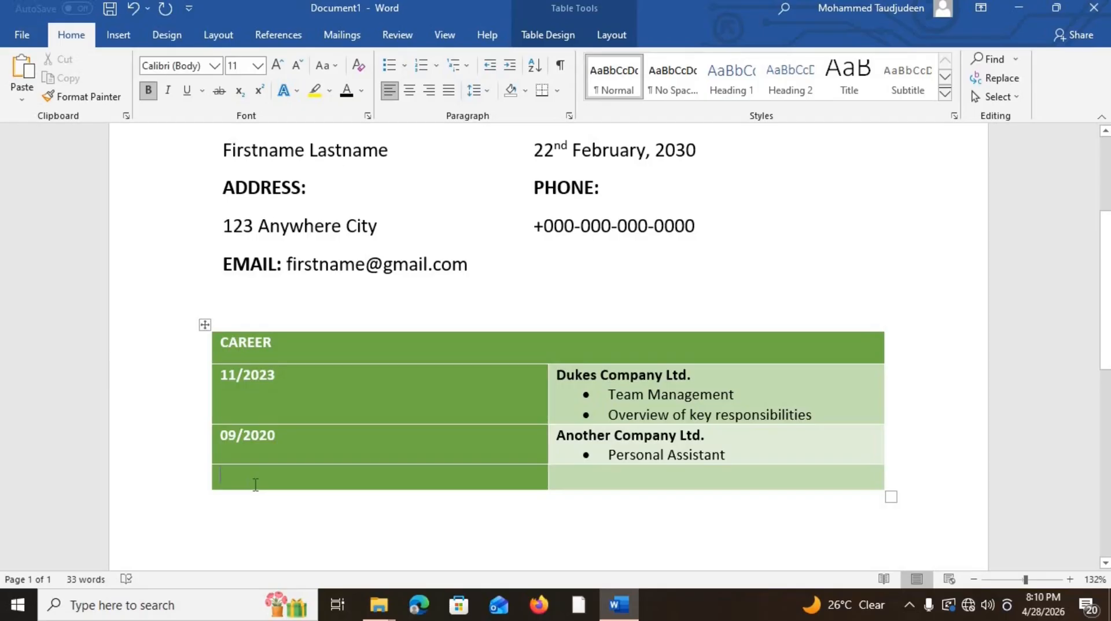
text(08)
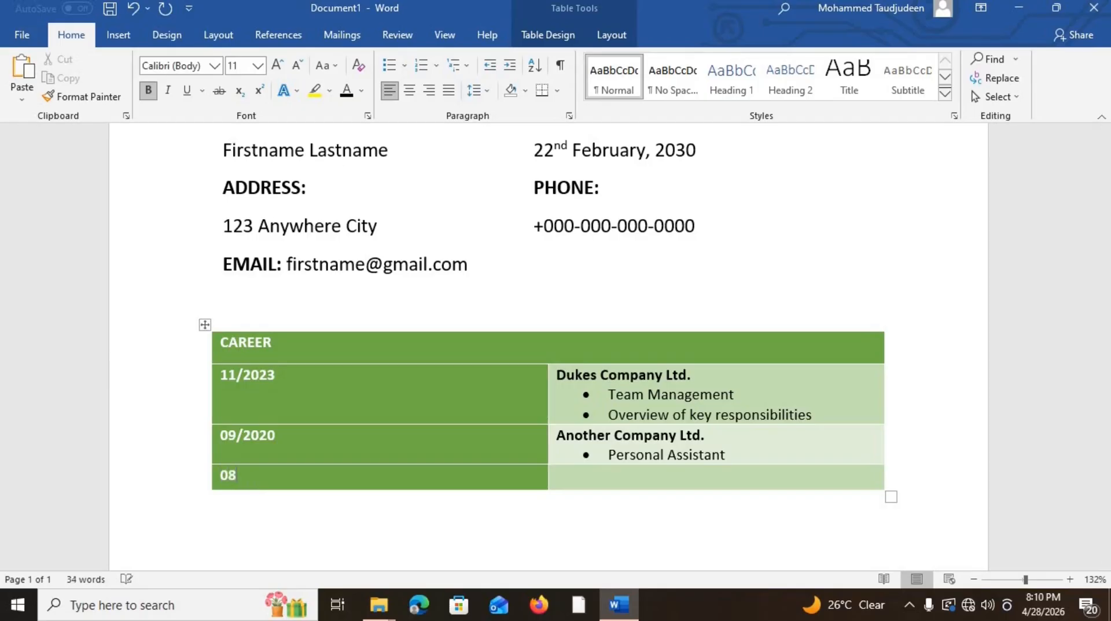
text(/2024)
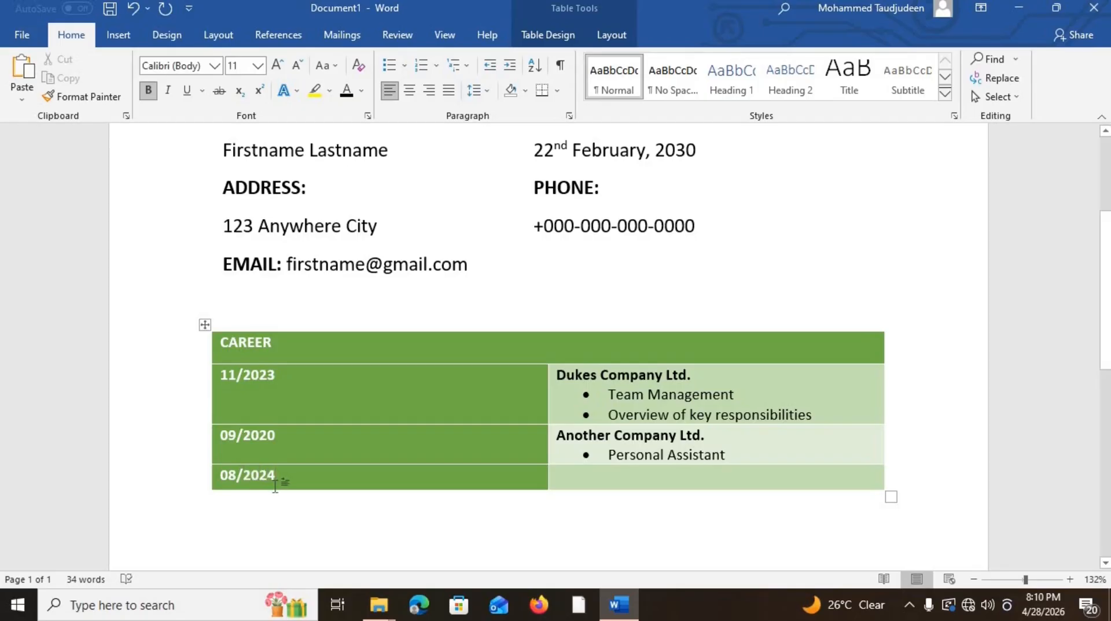
key(BackSpace)
key(BackSpace)
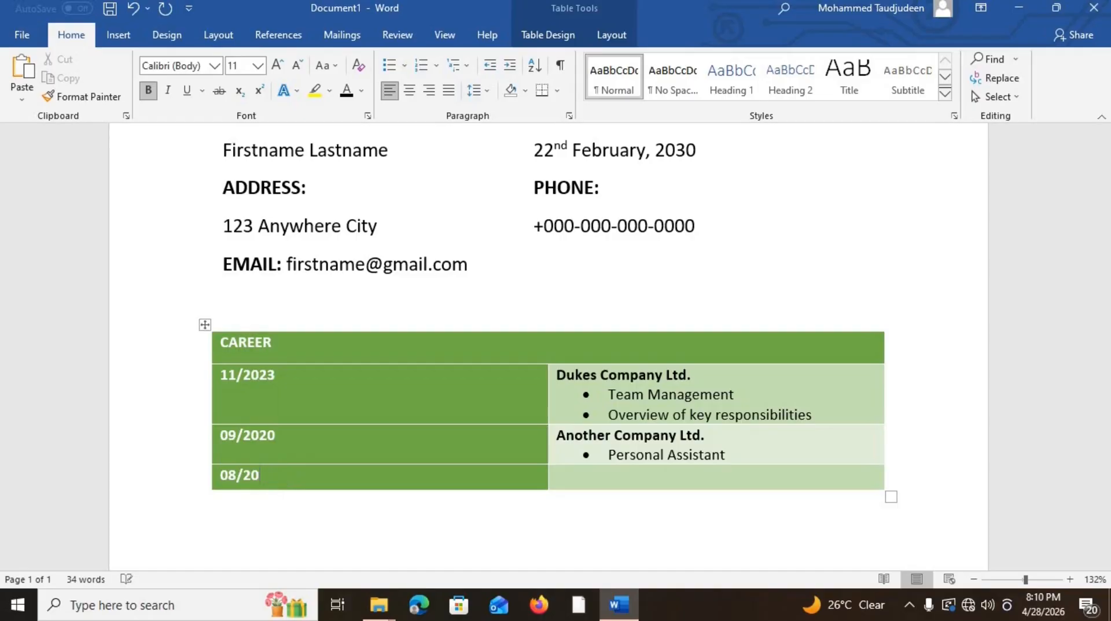
text(19)
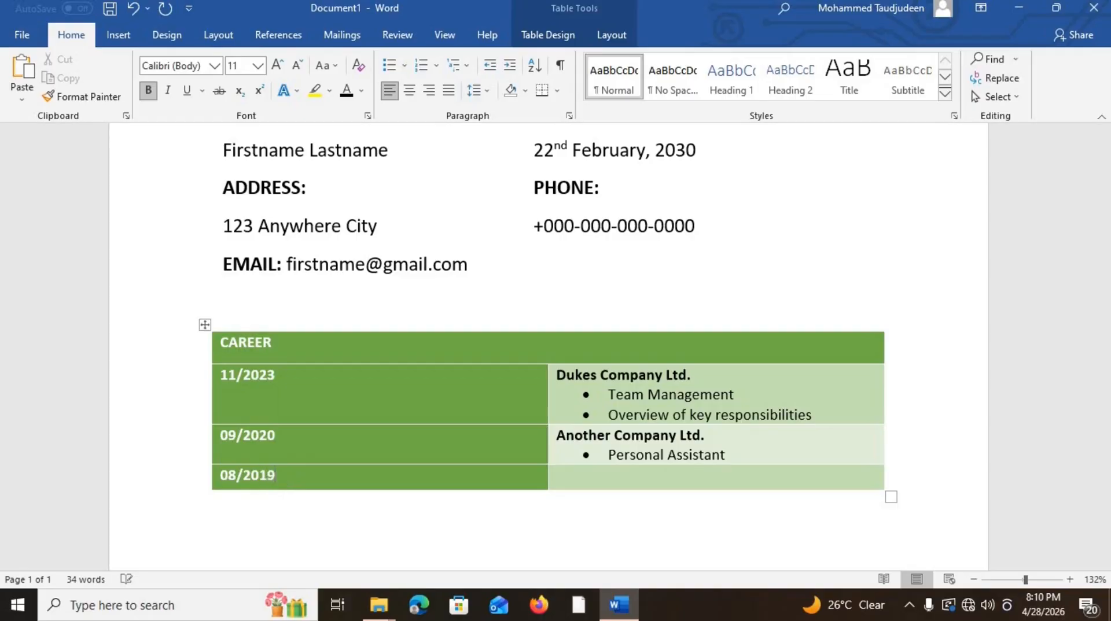
Step: Enter "Graphic Designer" in the second column of the "08/2019" row
click(583, 474)
text(Gr)
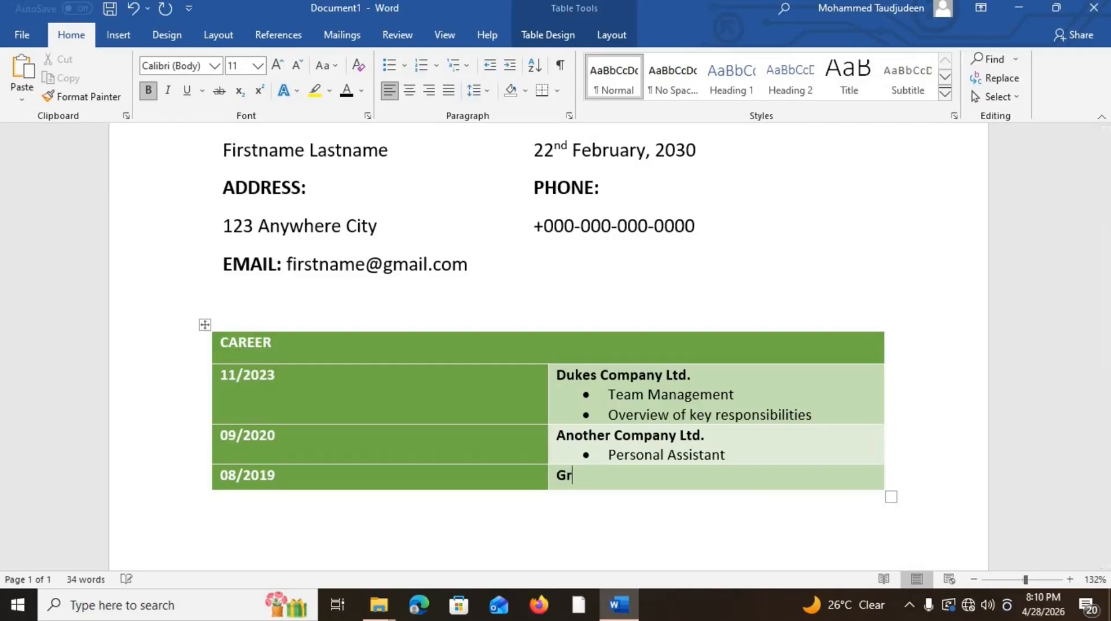
text(aphic Designer)
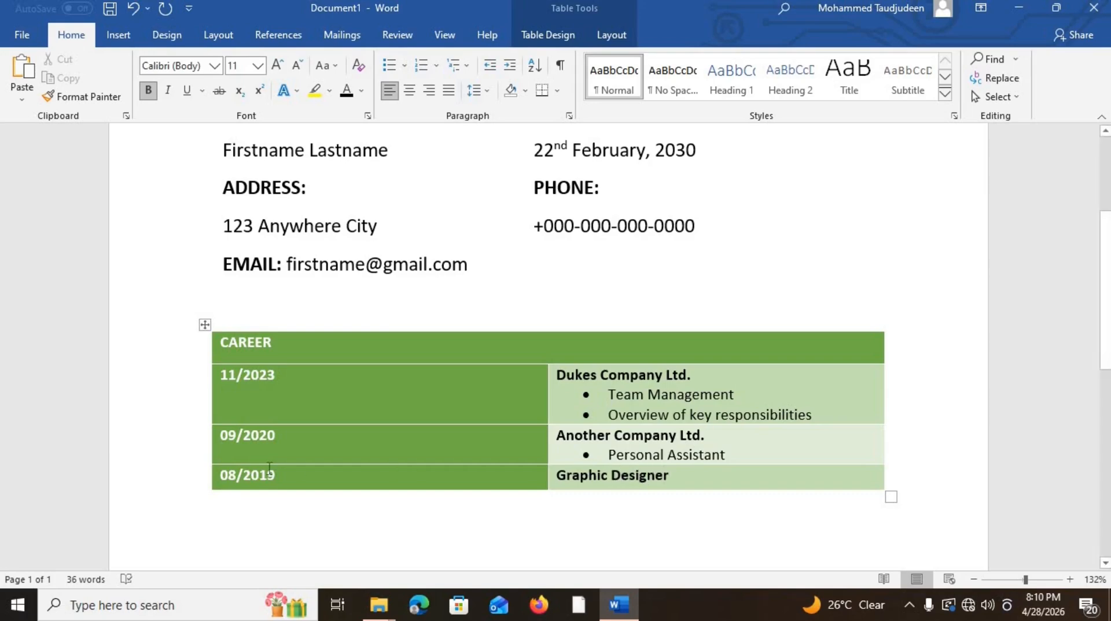
Step: Add three rows below the "08/2019" row and enter "EDUCATION" in the first column of the first new row
click(205, 492)
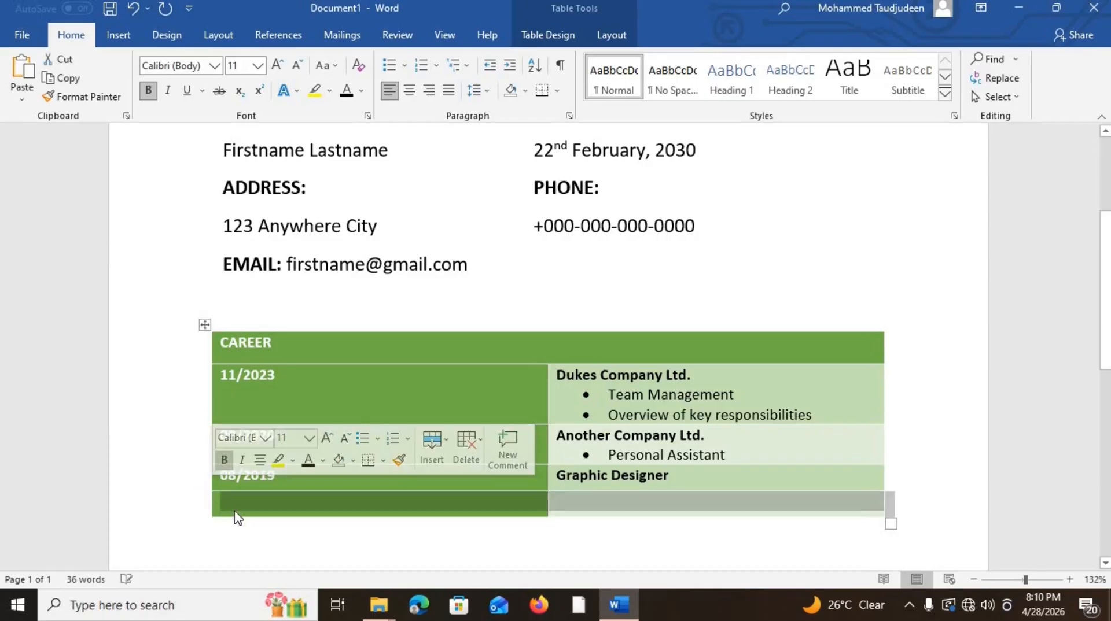
click(204, 492)
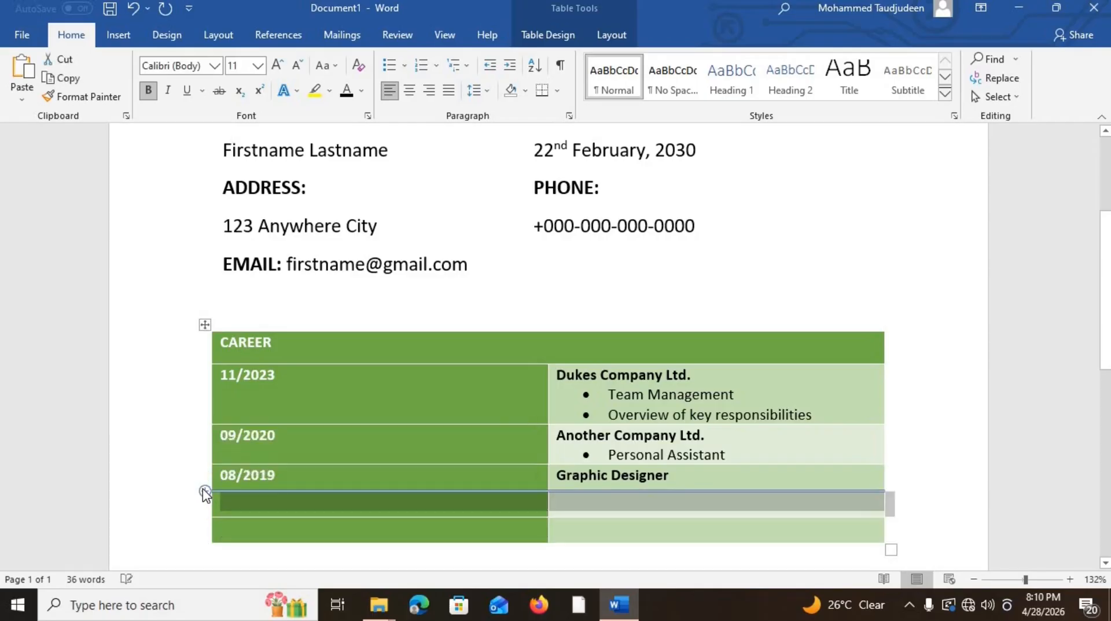
click(204, 492)
click(264, 512)
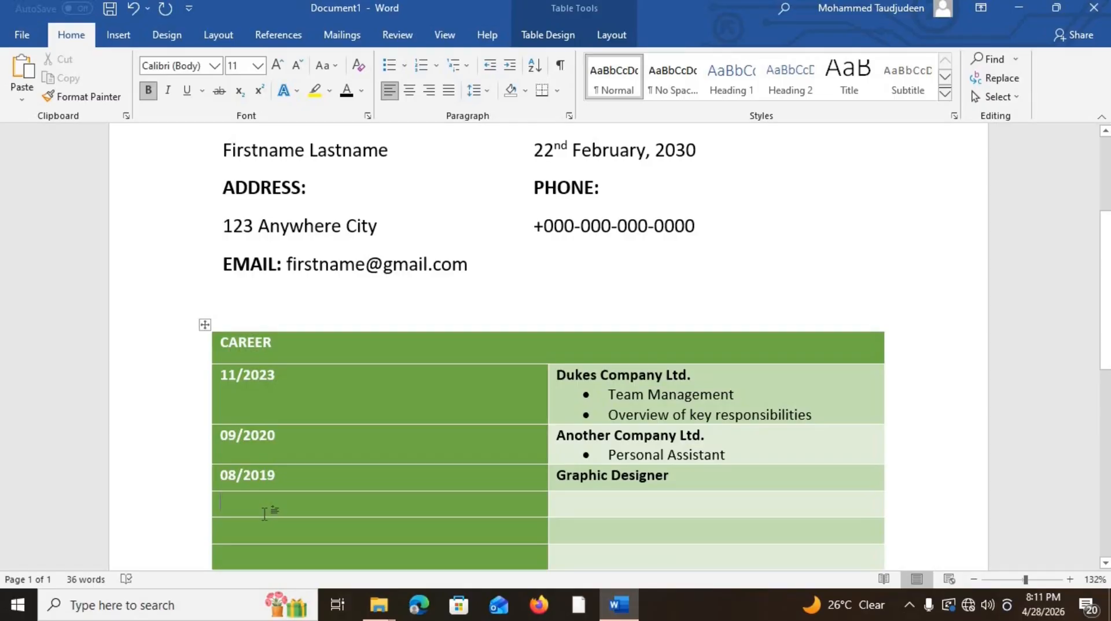
text(EDUCA)
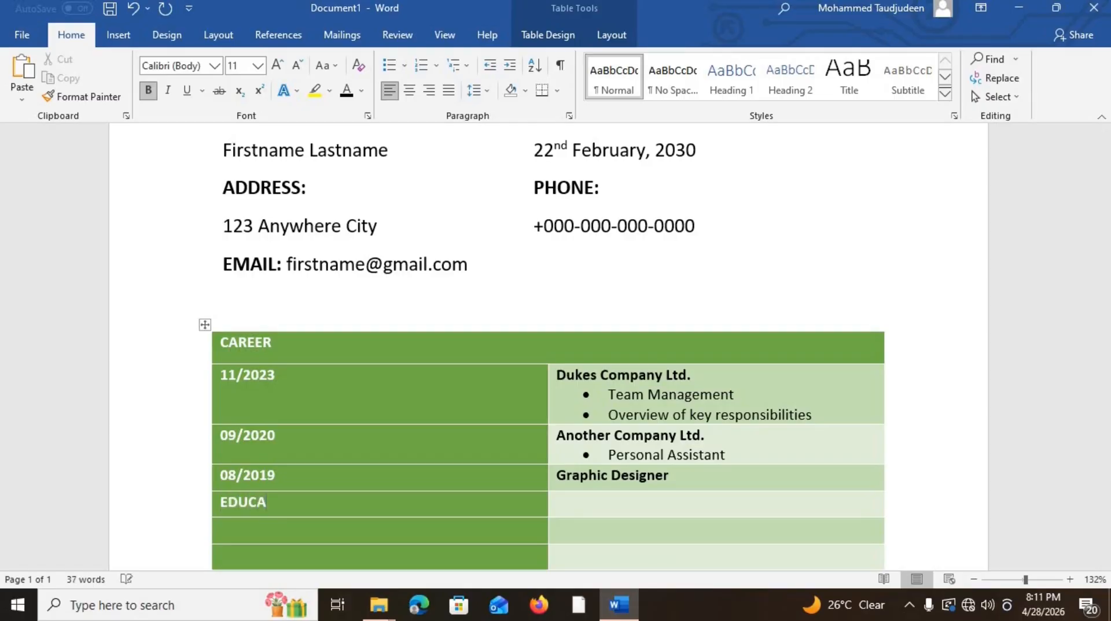
text(TION)
Step: Fill the row below "EDUCATION" with "10/2025" in the first column and "BSc Management" in the second
click(220, 528)
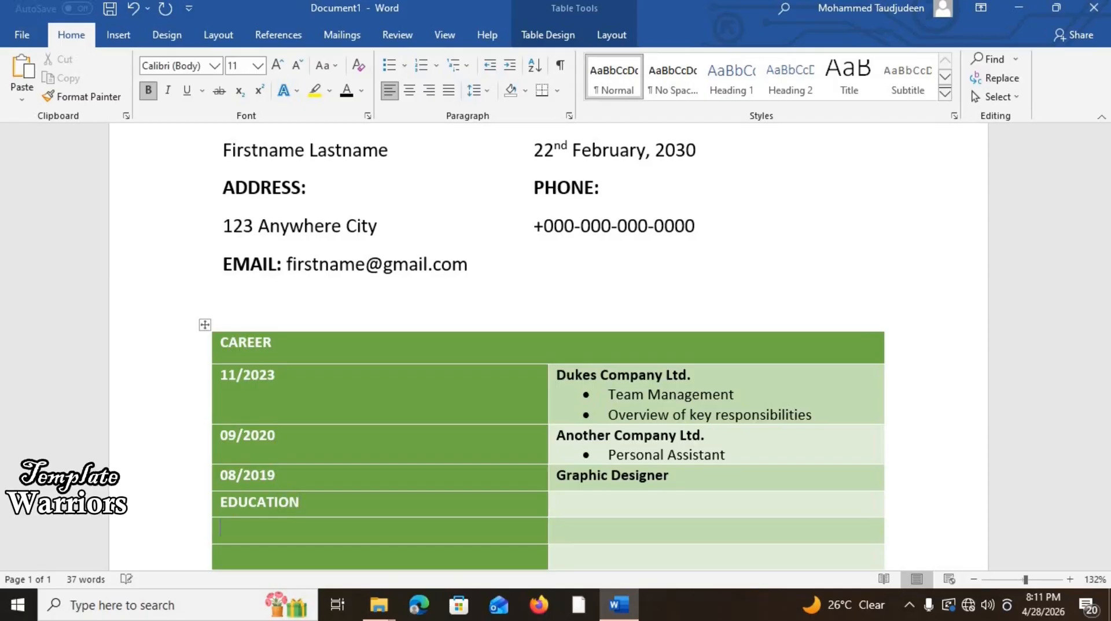
text(10/2025)
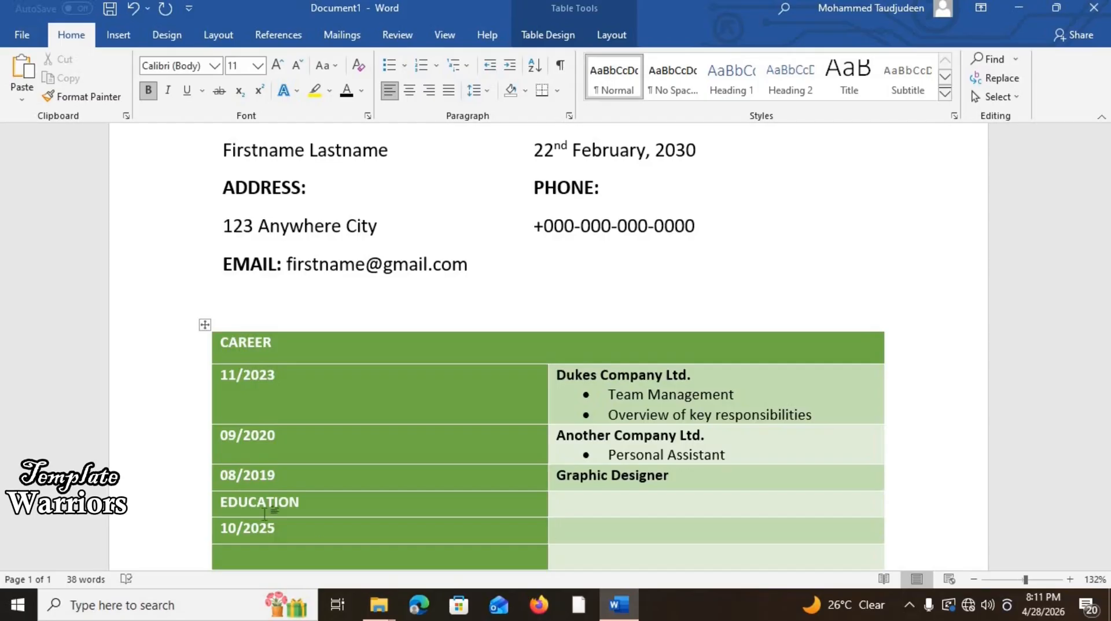
text(BSc Manag)
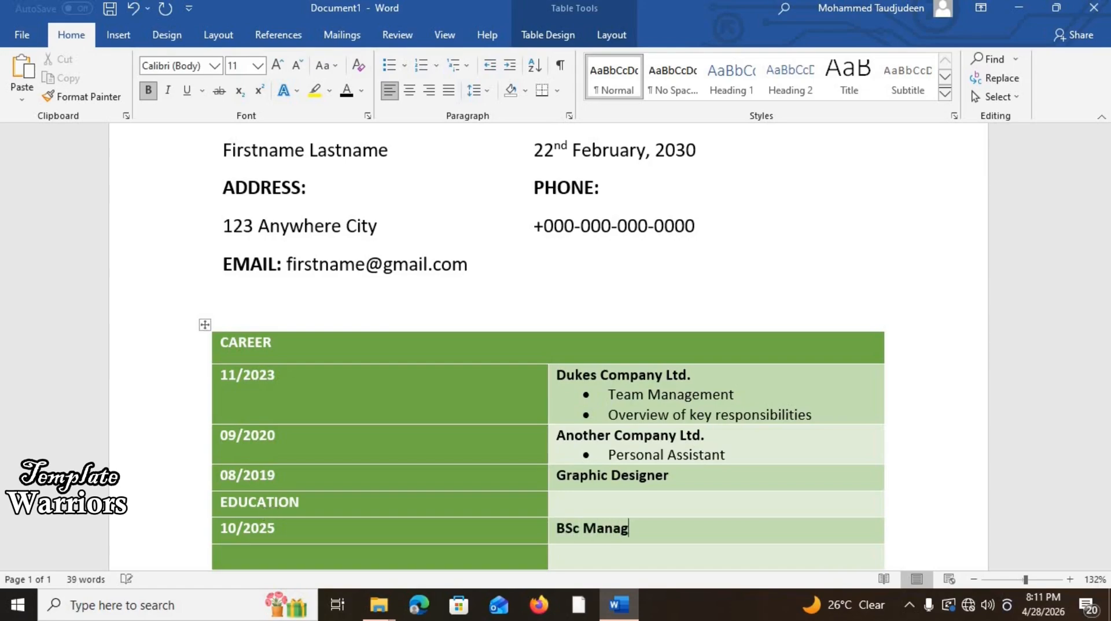
text(ement)
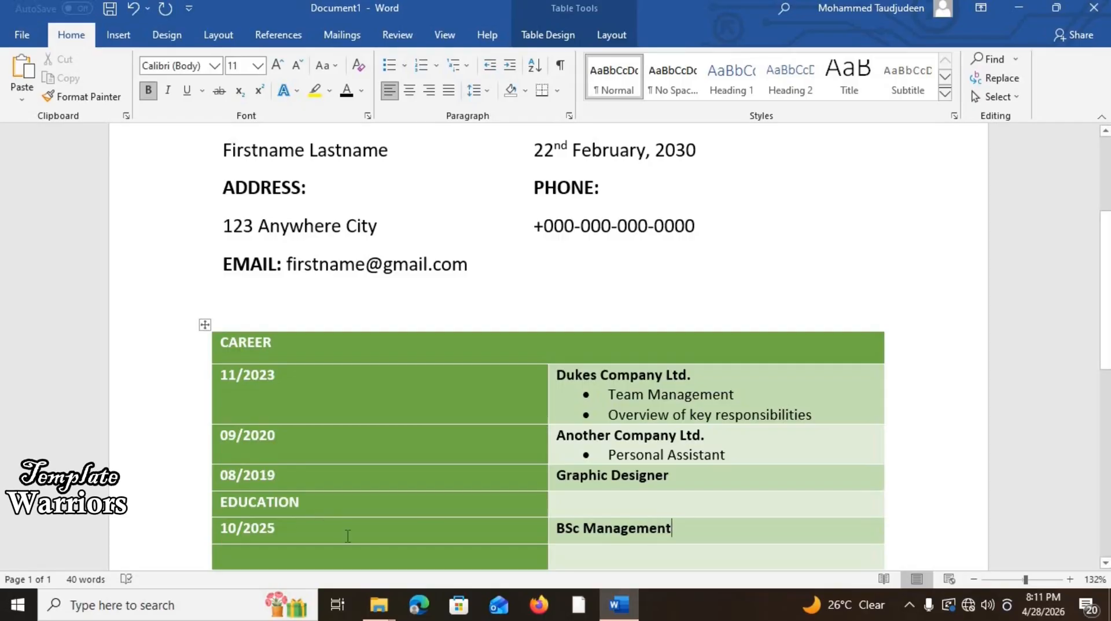
Step: Fill the last table row with "12/2024" in the first column and "Apprenticeship as office clerk" in the second
scroll(290, 525, down, 1)
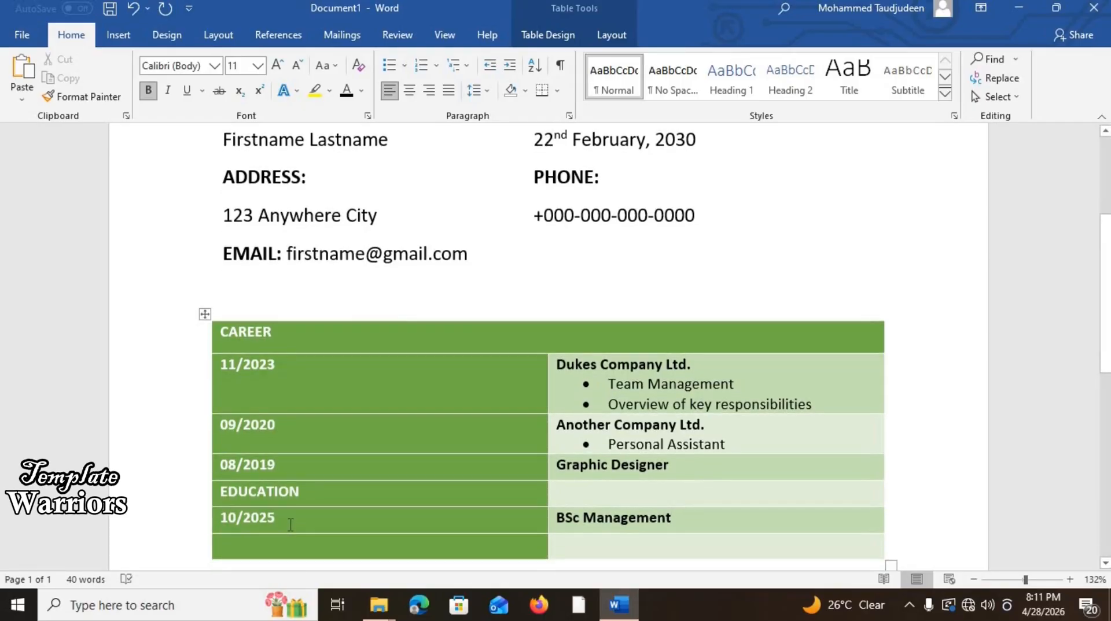
click(278, 553)
text(12)
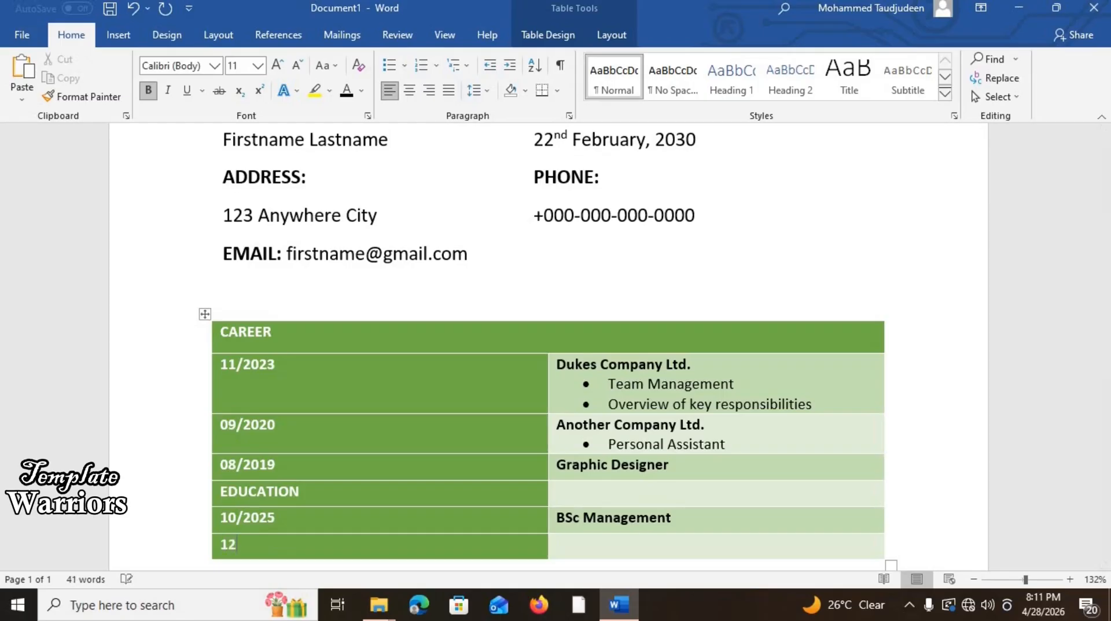
text(/2024)
key(Tab)
text(Appren)
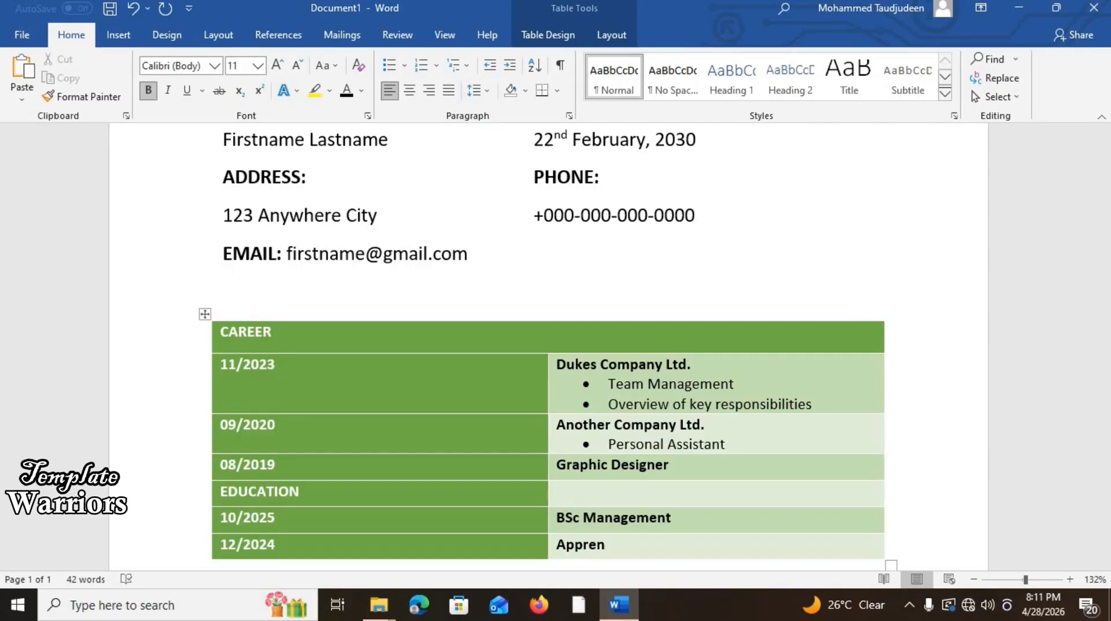
text(ticeship as office )
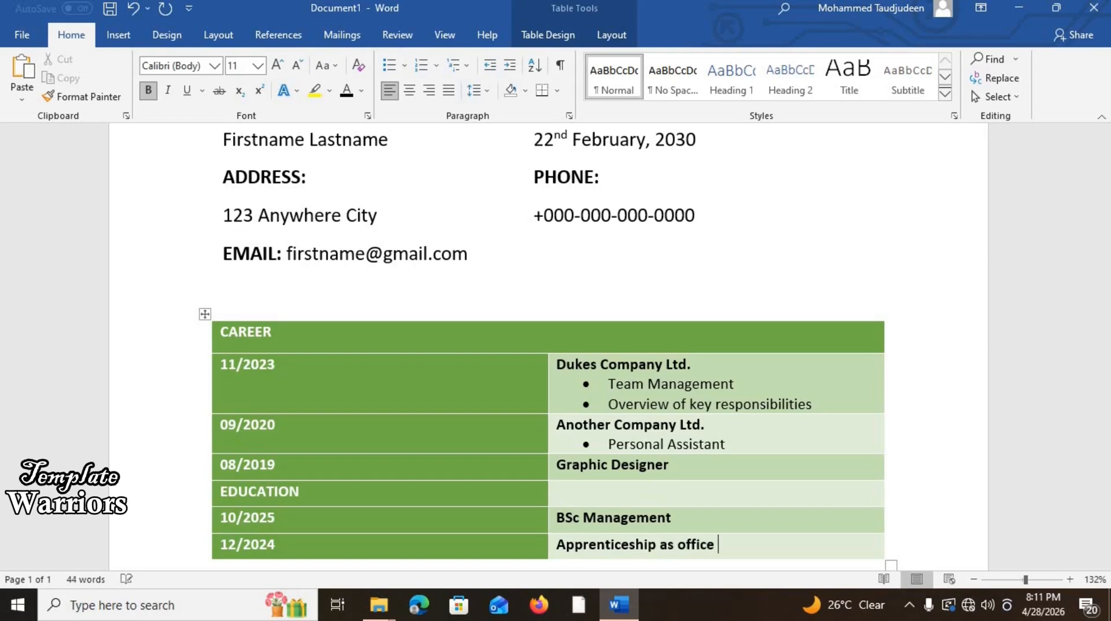
text(clerk)
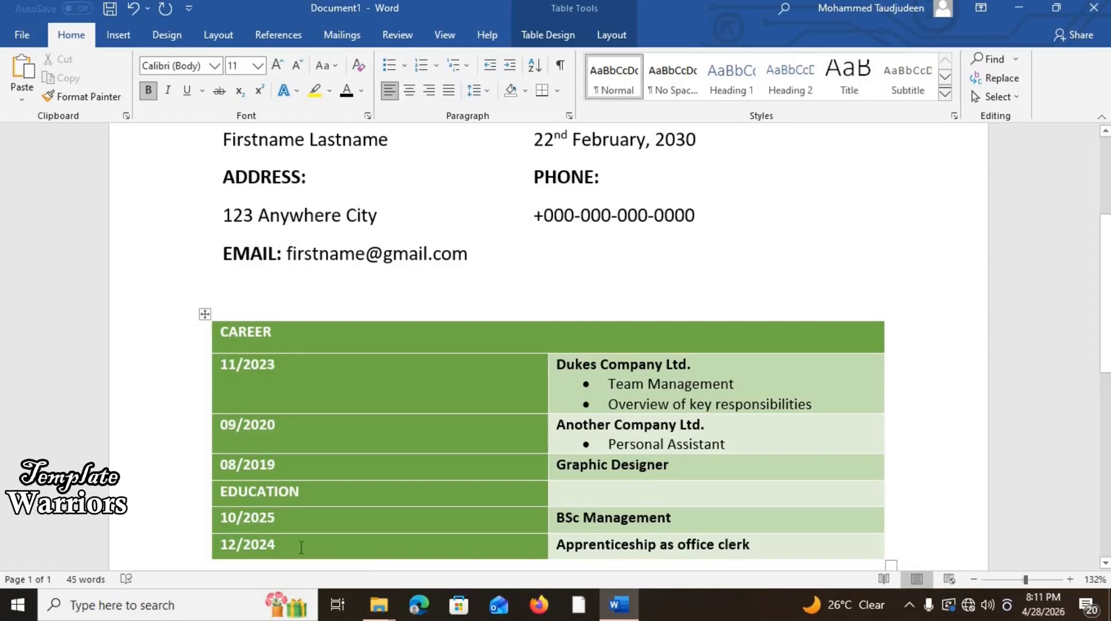
Step: Add two empty rows at the end of the table, below the "12/2024" row
scroll(330, 503, down, 2)
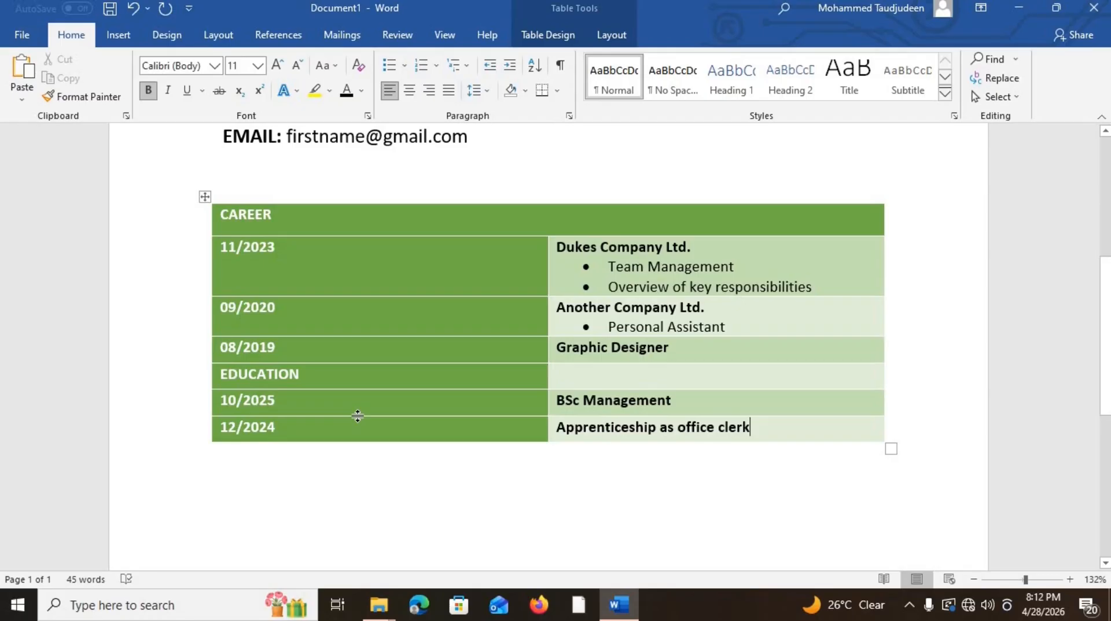
drag(357, 416, 355, 421)
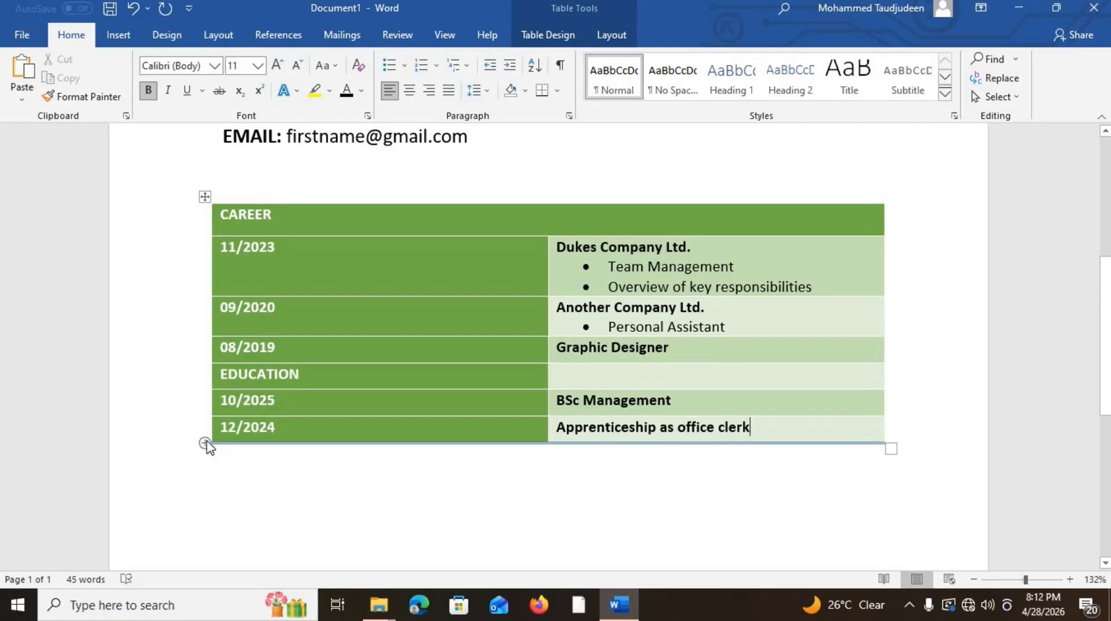
click(205, 443)
click(205, 443)
click(206, 437)
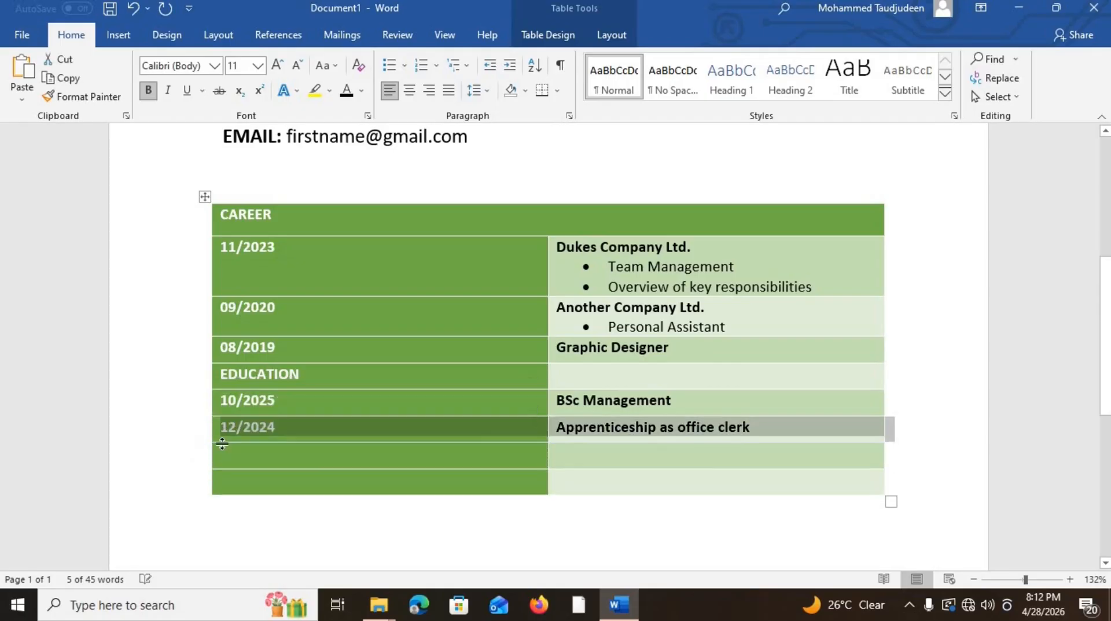
Step: Undo the last row addition and enter "SKILLS AND INTEREST" in the first column of the remaining empty row
key(ctrl+z)
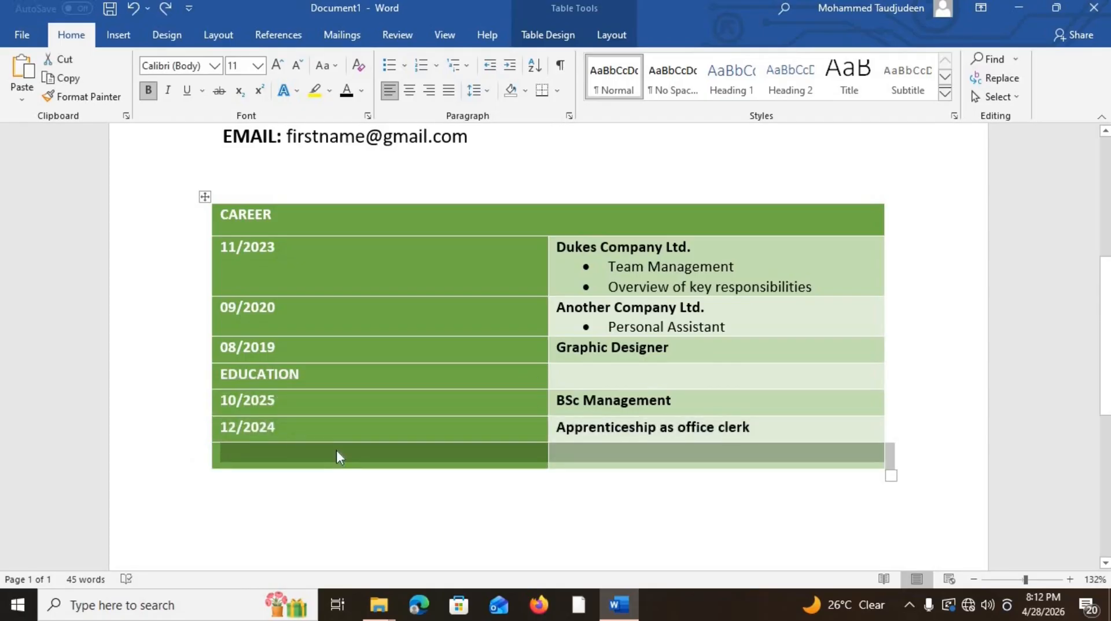
click(356, 463)
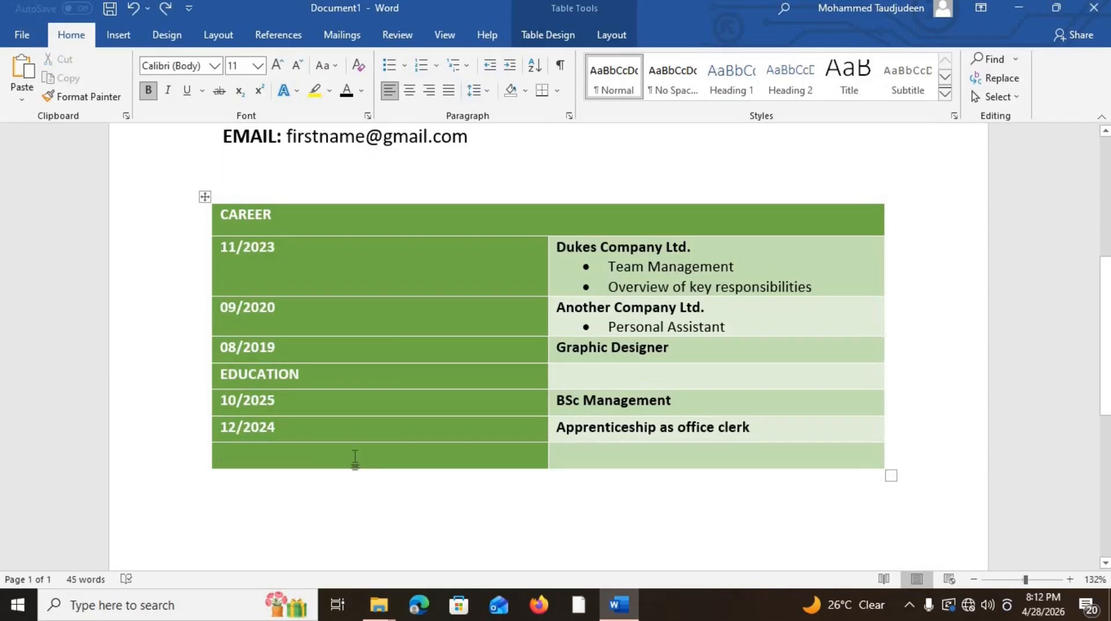
text(SKILLS A)
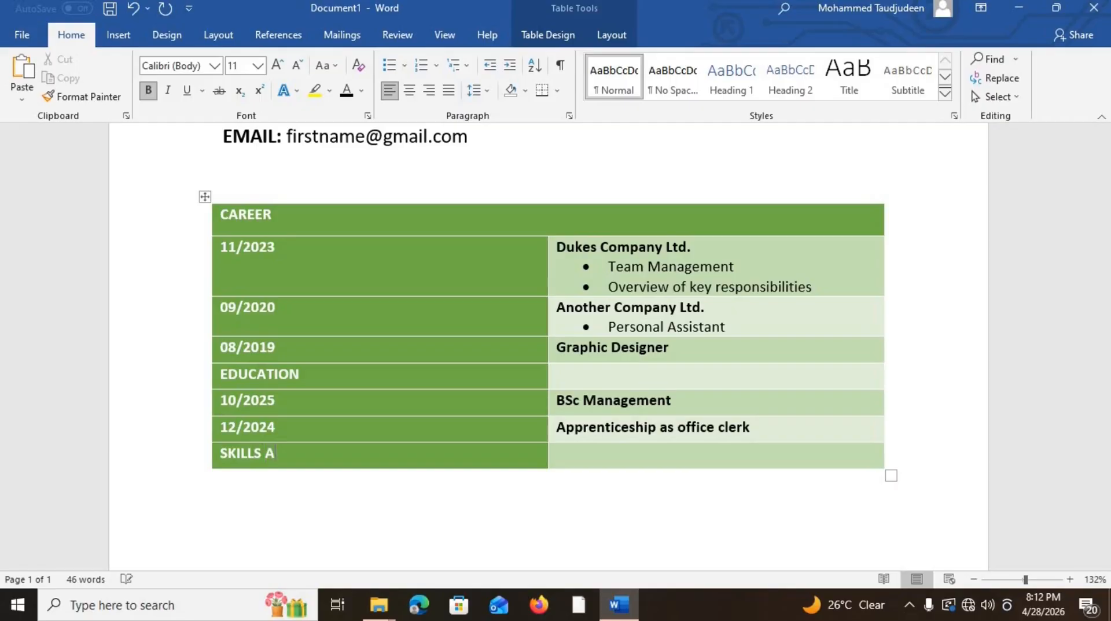
text(ND INSTREST)
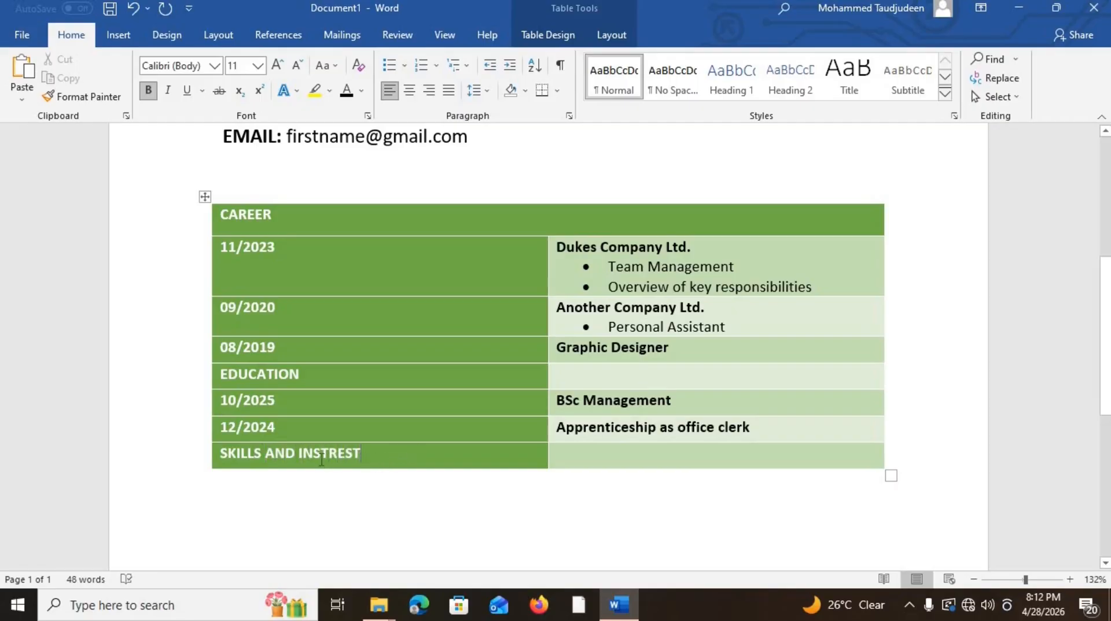
click(320, 456)
key(BackSpace)
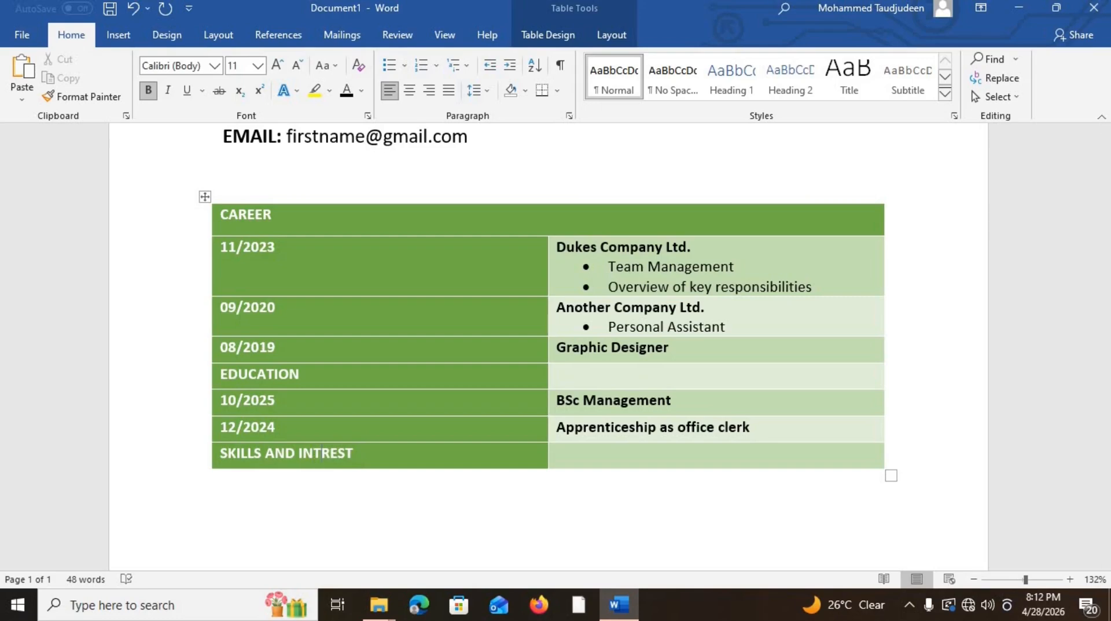
click(328, 454)
text(E)
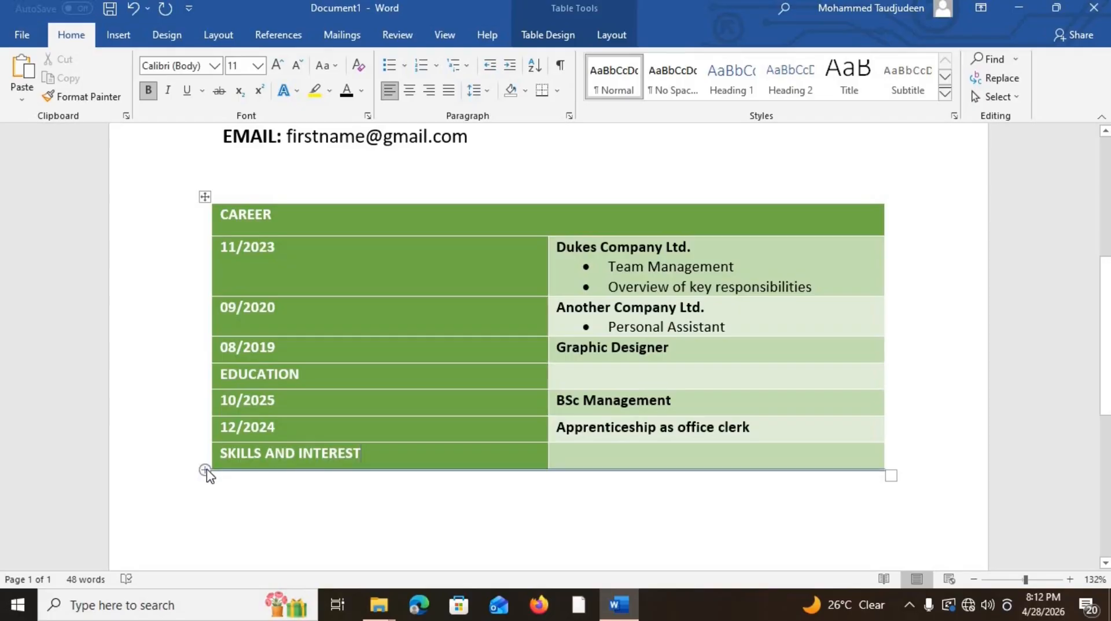
Step: Add an empty row below "SKILLS AND INTEREST" and make the "EDUCATION" row slightly taller
click(206, 471)
click(270, 489)
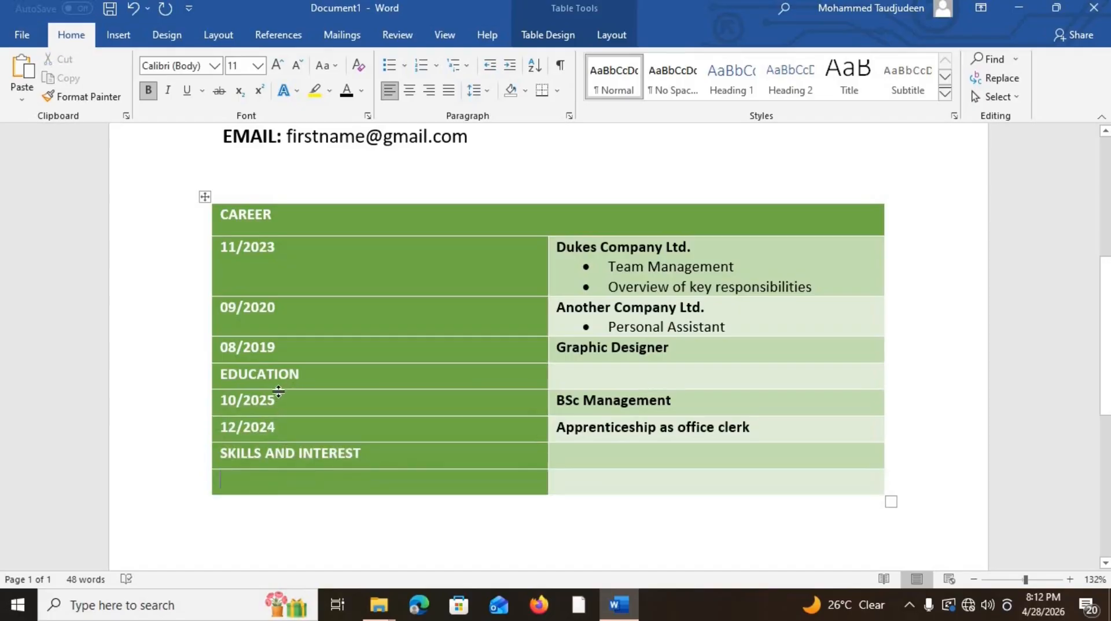
drag(278, 391, 278, 394)
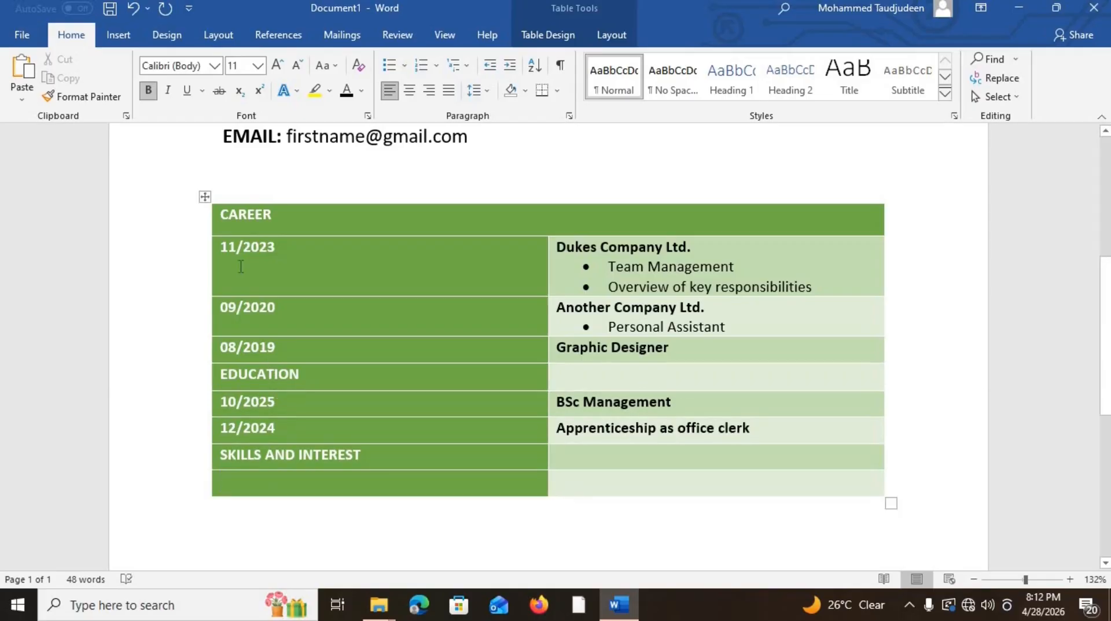
Step: Set the paragraph spacing before to 3 pt for the whole table
click(215, 39)
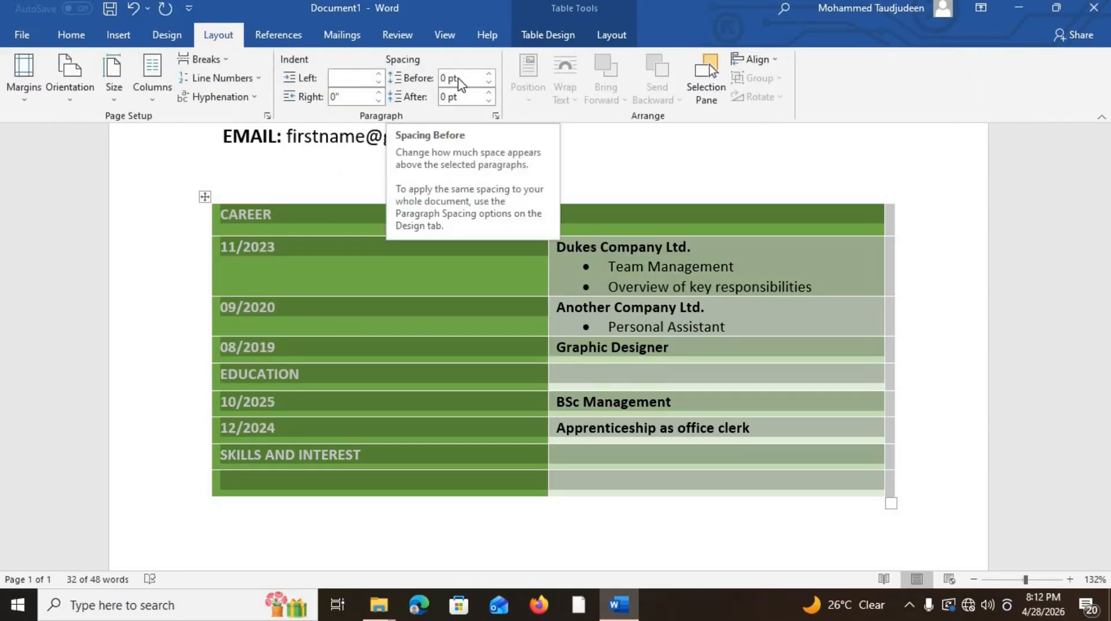
click(459, 78)
text(3)
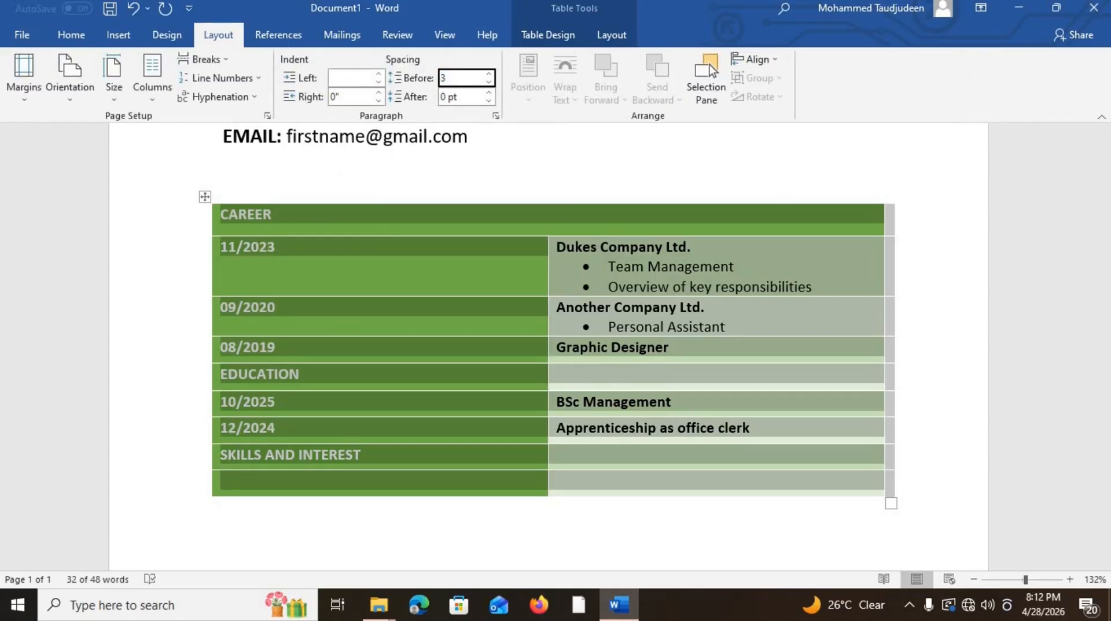
key(Return)
click(348, 228)
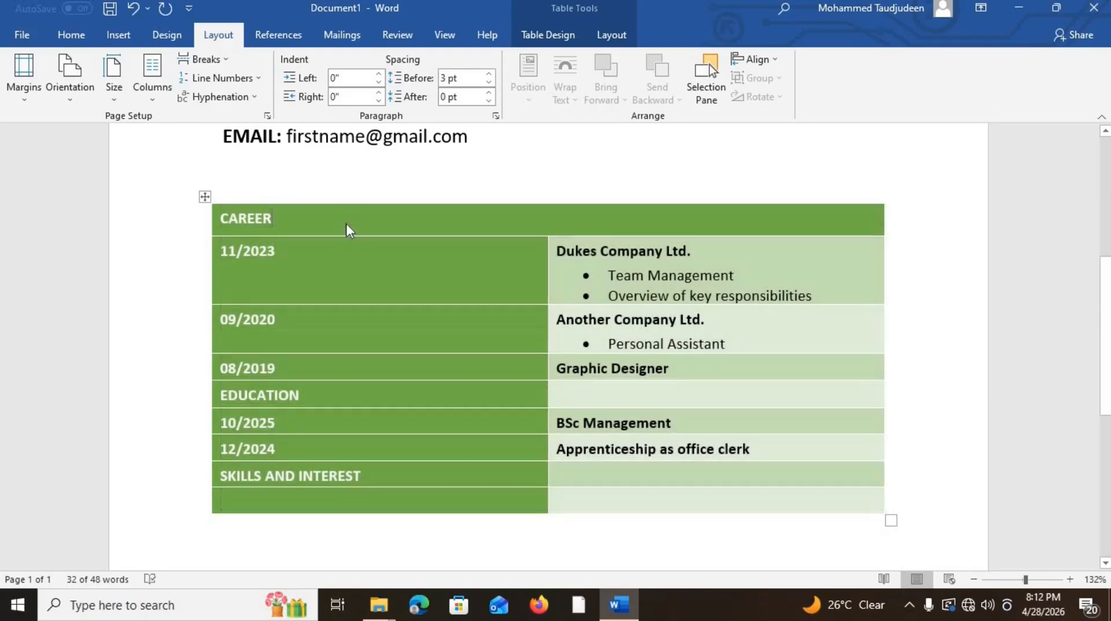
Step: Adjust the row borders around "10/2025" and "12/2024" to make the "10/2025" row slightly taller
click(274, 422)
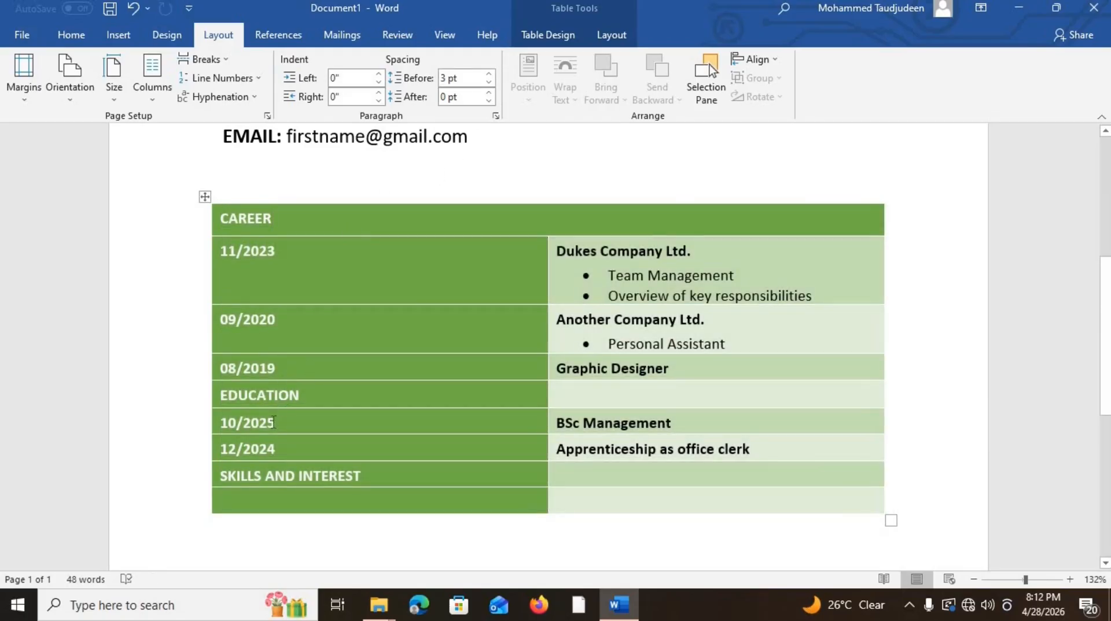
drag(270, 435, 264, 464)
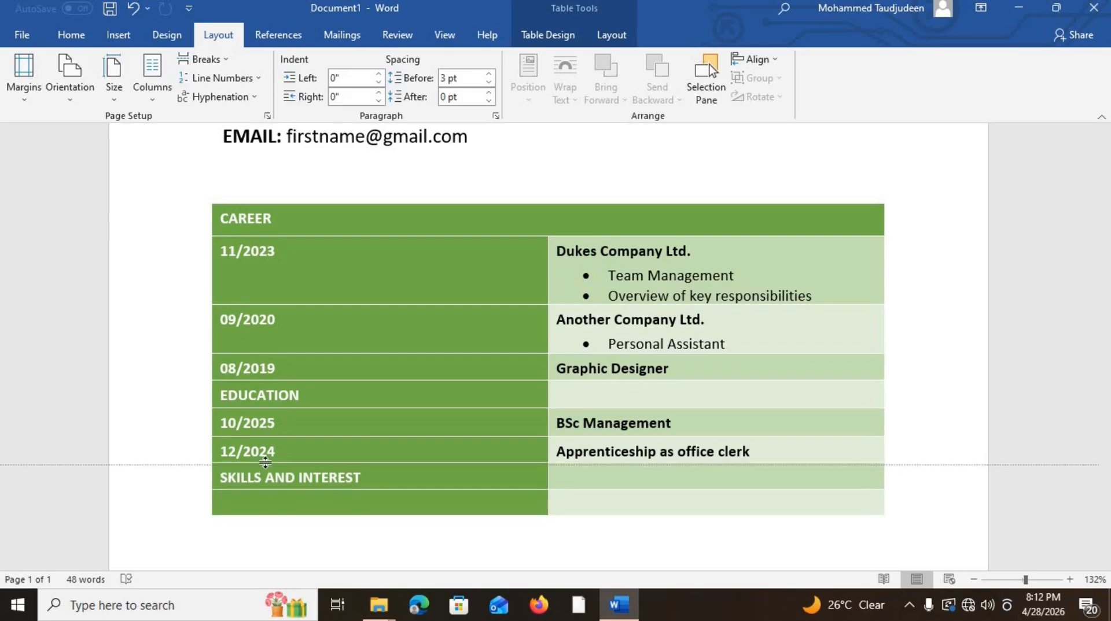
click(1069, 580)
click(1070, 580)
scroll(350, 514, down, 6)
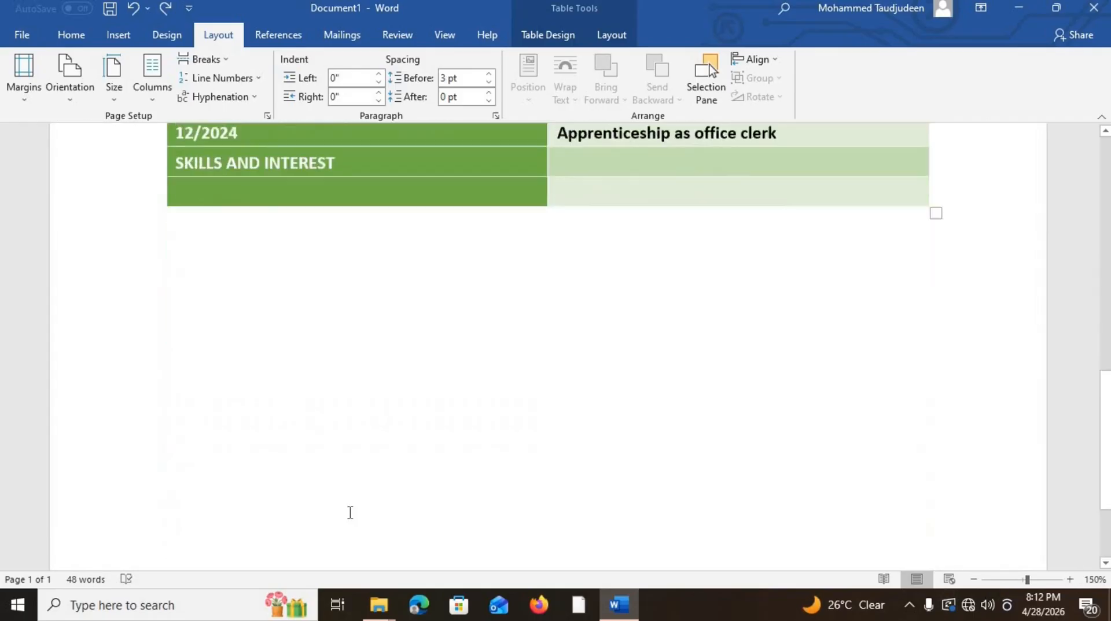
click(350, 514)
scroll(350, 513, up, 5)
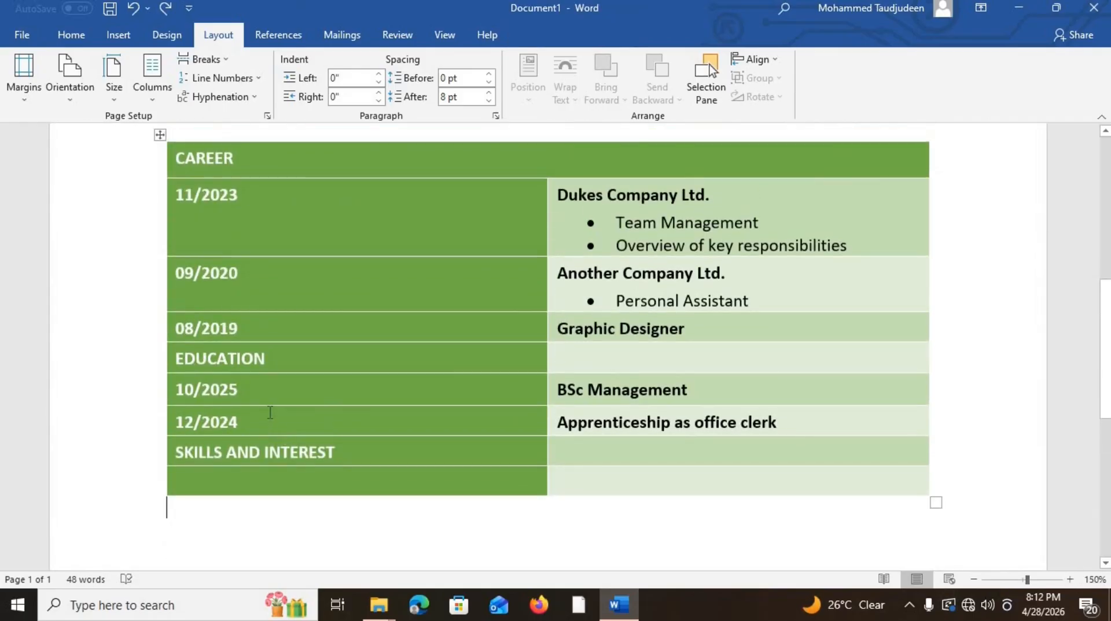
drag(266, 409, 267, 403)
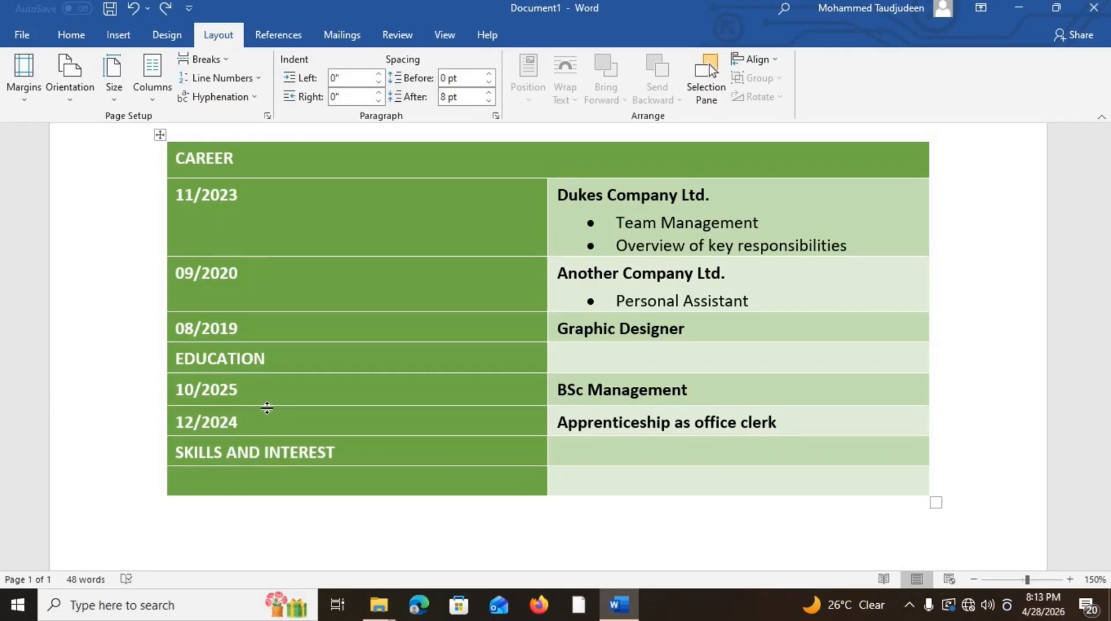
Step: Fill the last row with "Language Skills" in the first column and "English" and "Spanish" on separate lines in the second
click(280, 490)
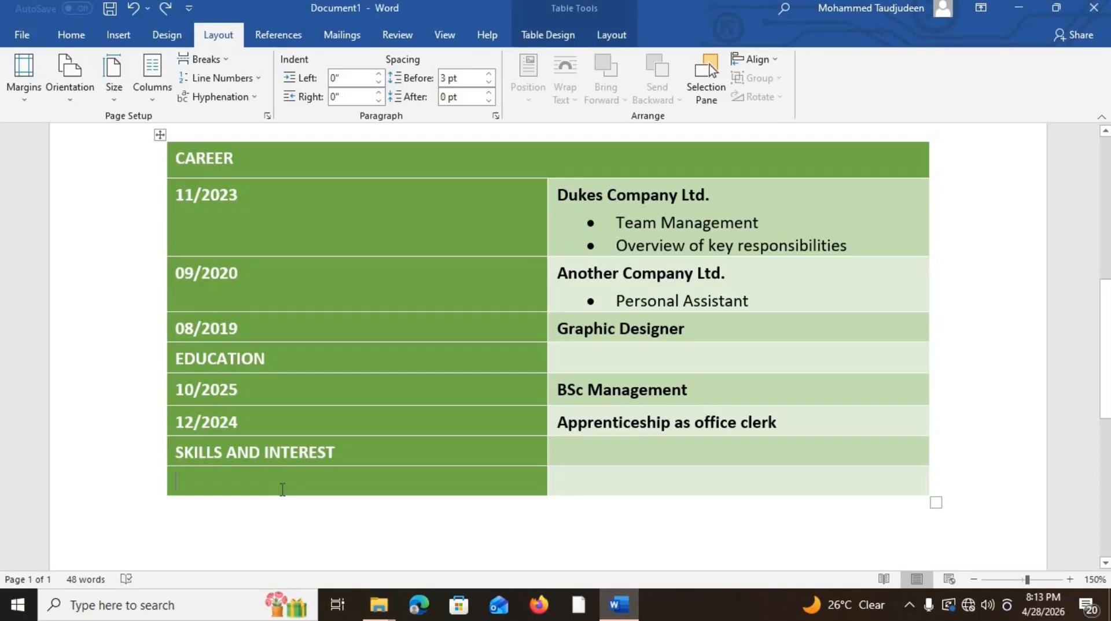
text(L)
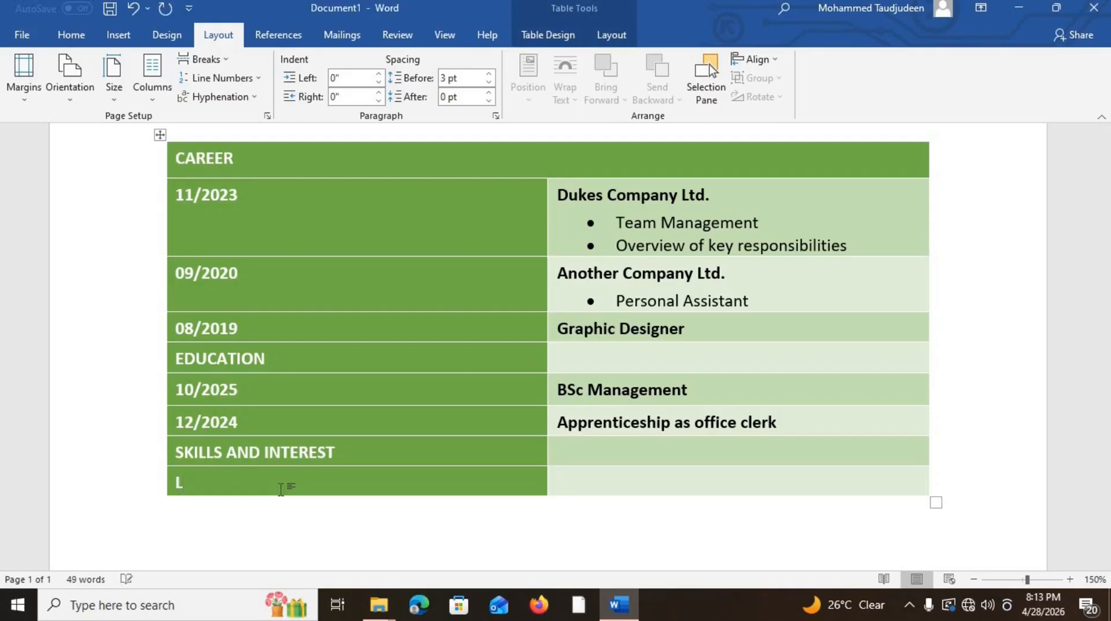
text(anguage S)
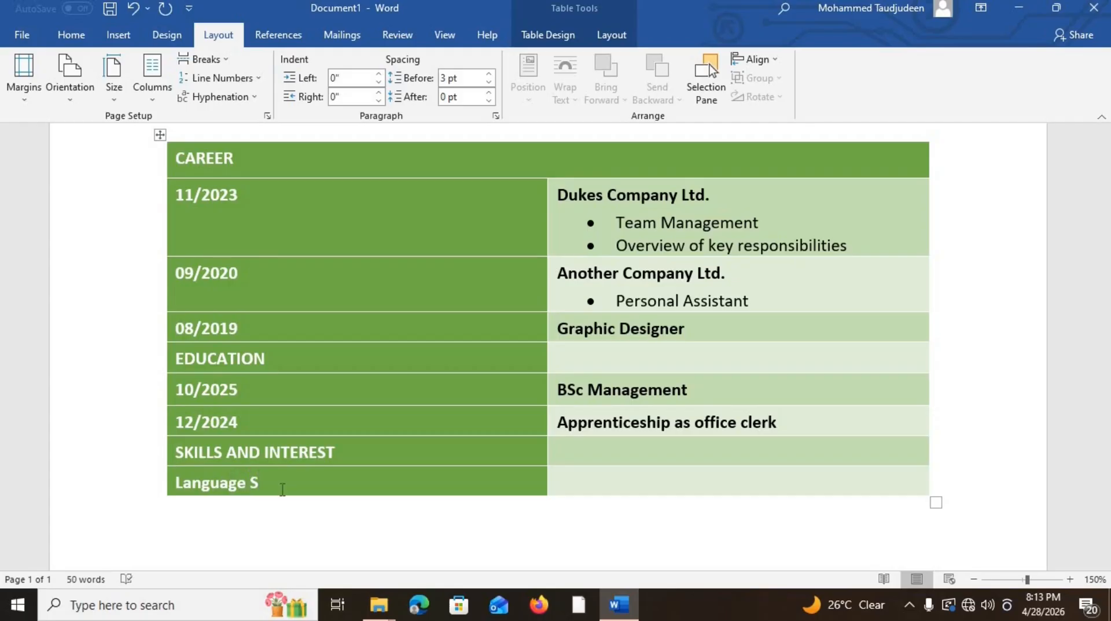
text(kills)
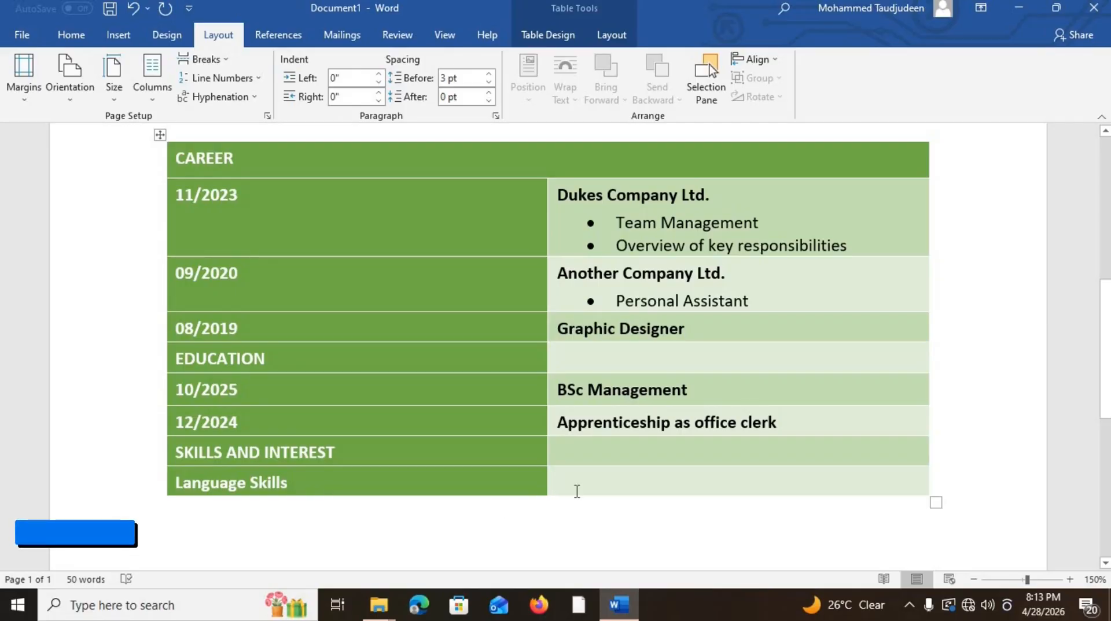
click(576, 491)
text(Englis)
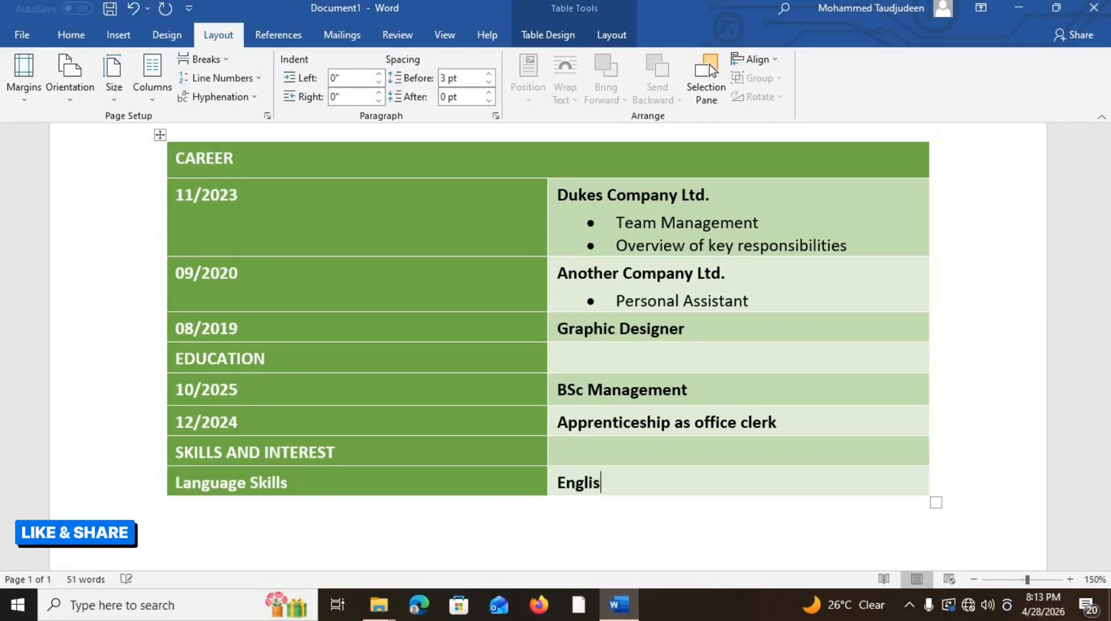
text(h)
key(Return)
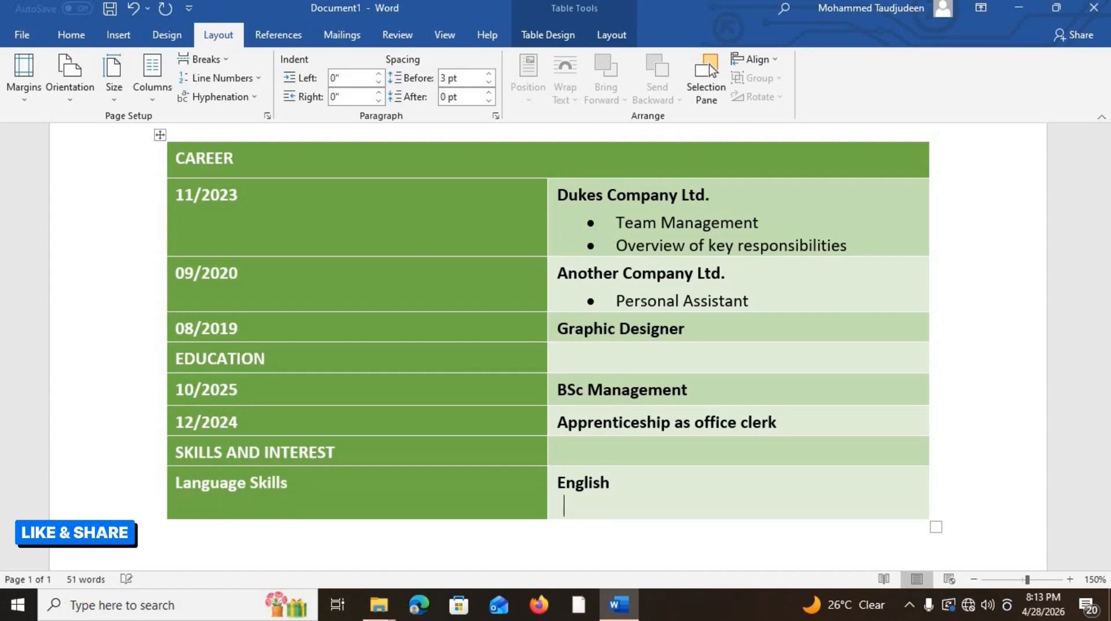
text(Spanish)
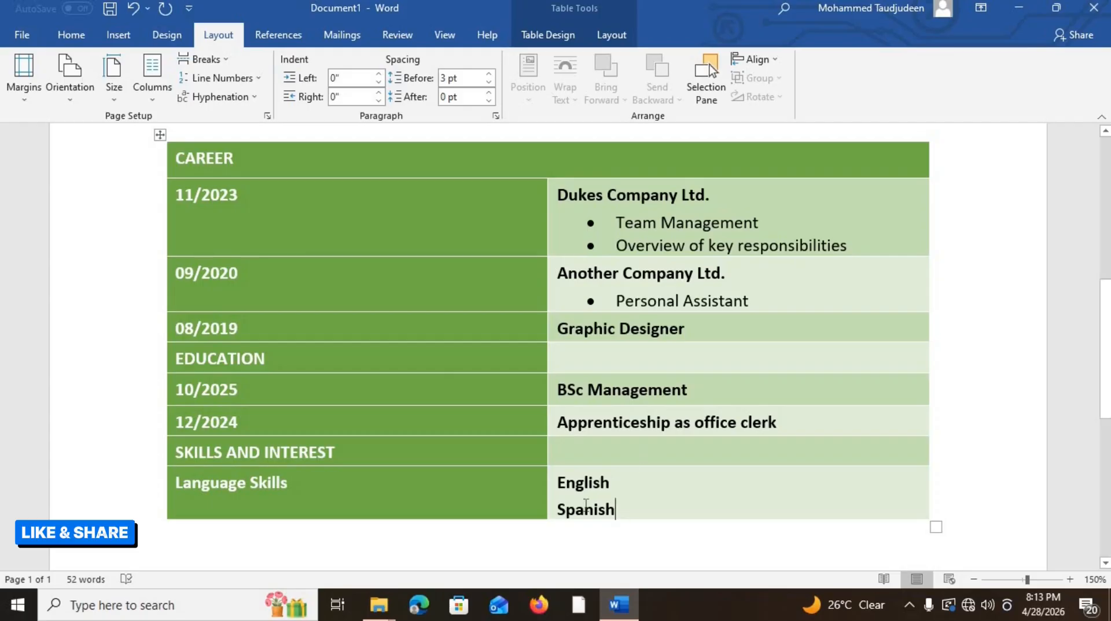
Step: Remove bold from "English" and "Spanish" and format them as a round-bulleted list
drag(616, 509, 550, 487)
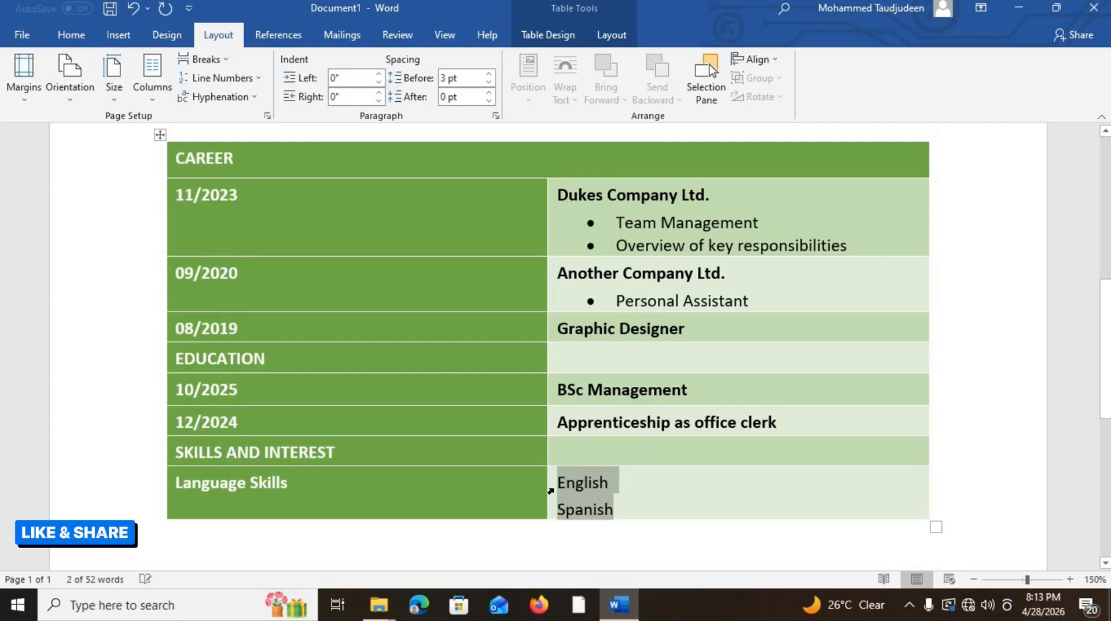
click(71, 35)
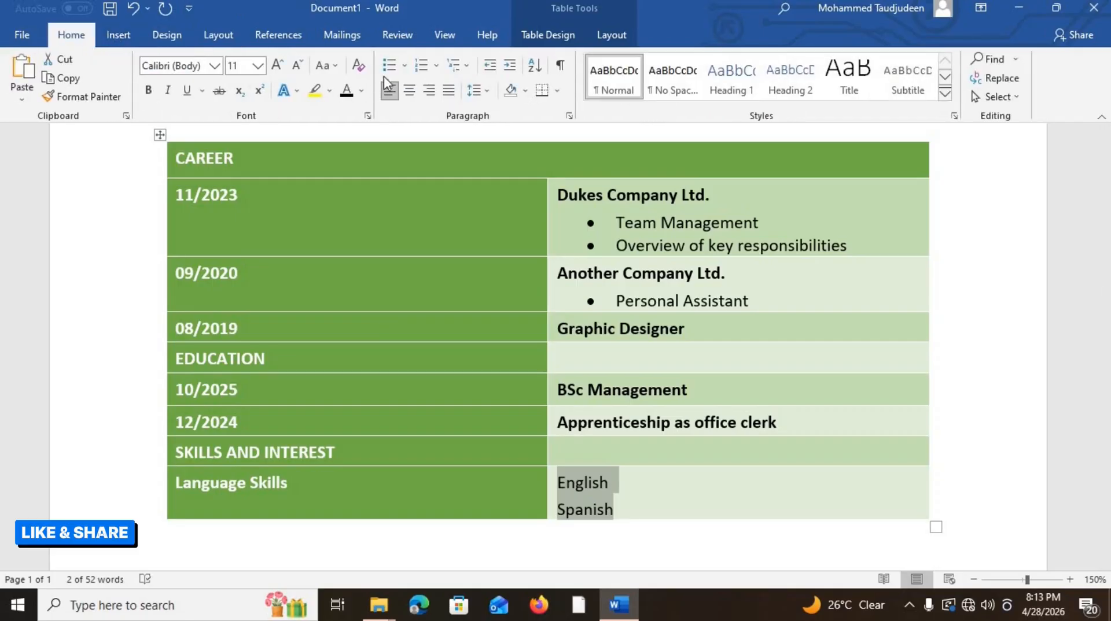
click(405, 67)
click(404, 114)
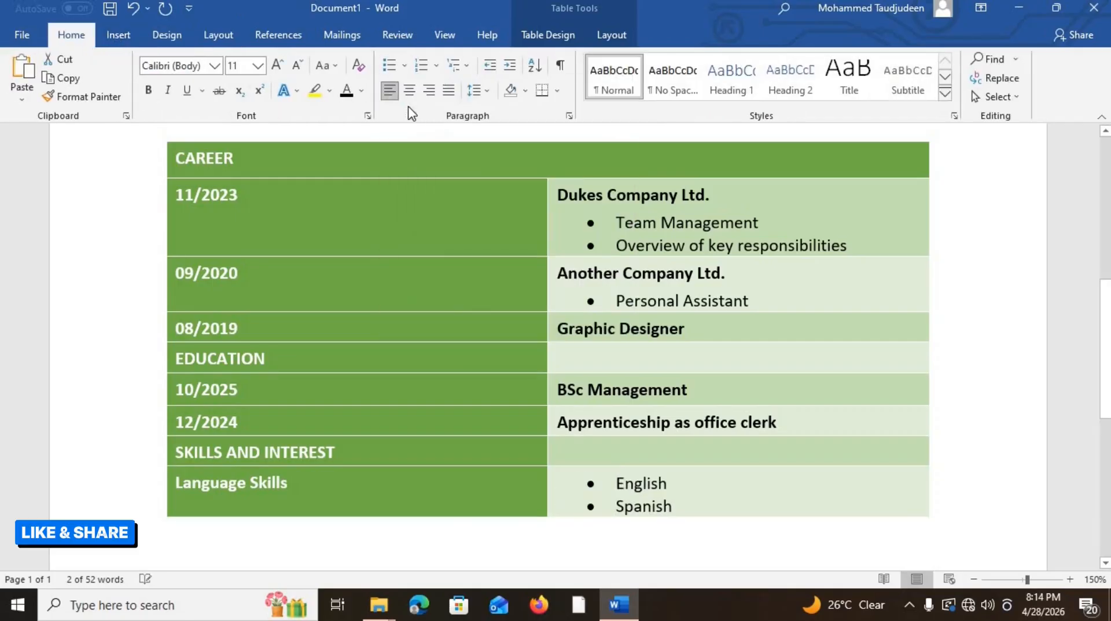
click(457, 520)
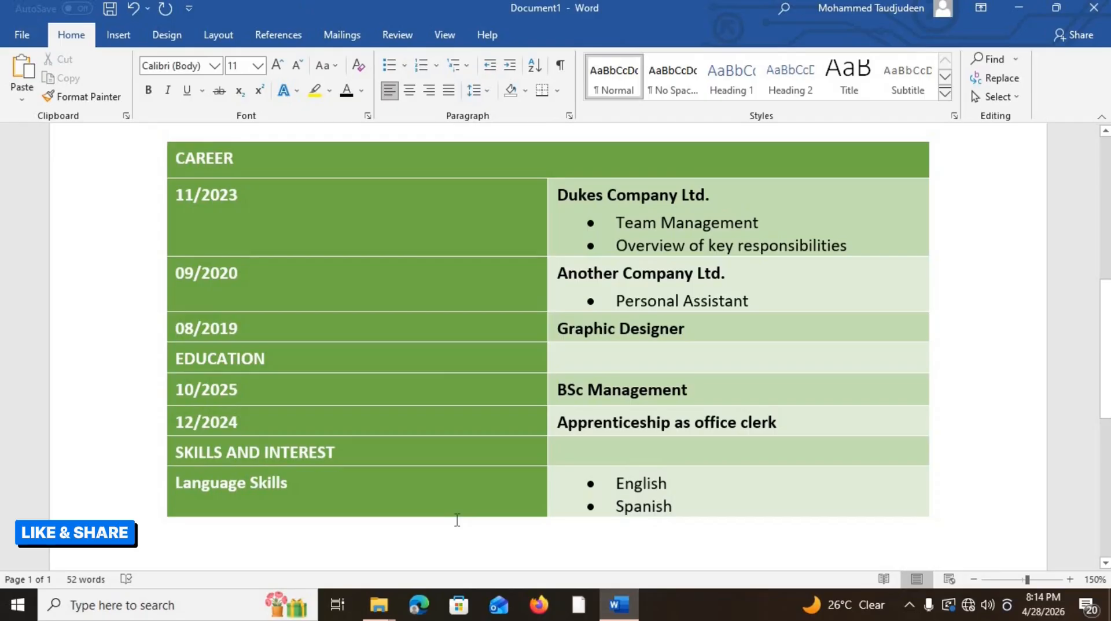
Step: Add a row below "Language Skills" and enter "Computer Skills" in its first column
click(162, 516)
scroll(163, 515, down, 5)
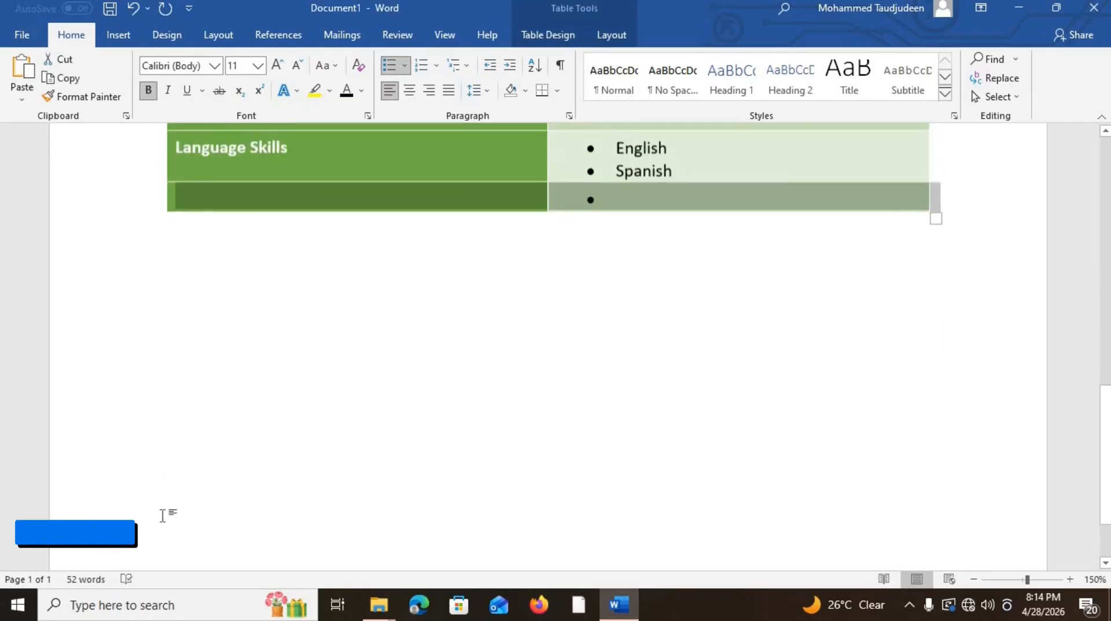
scroll(162, 515, up, 3)
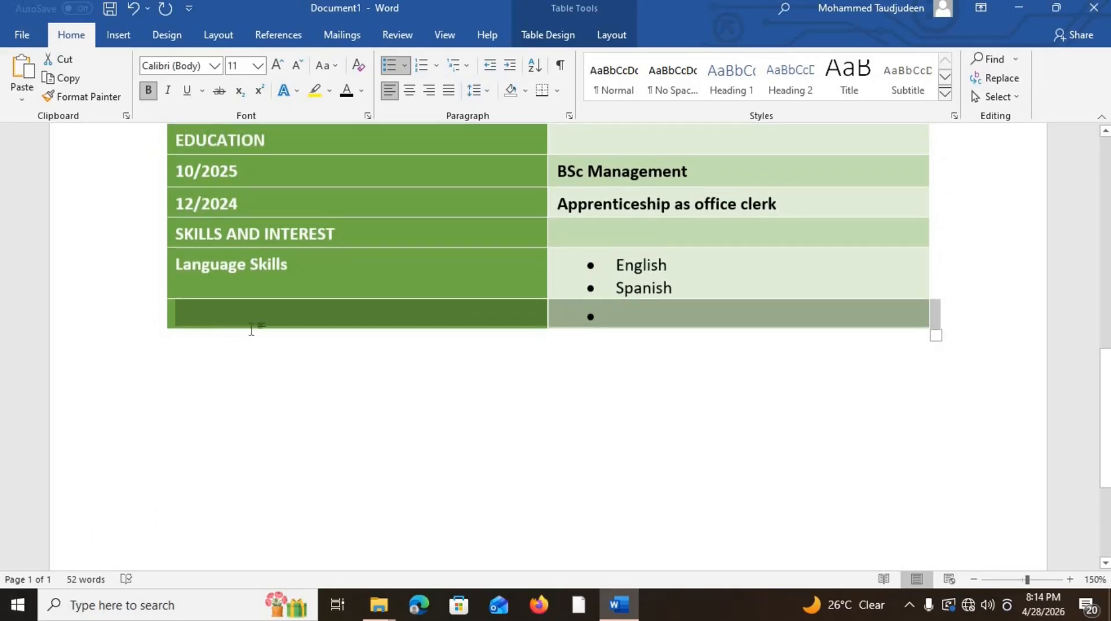
click(253, 326)
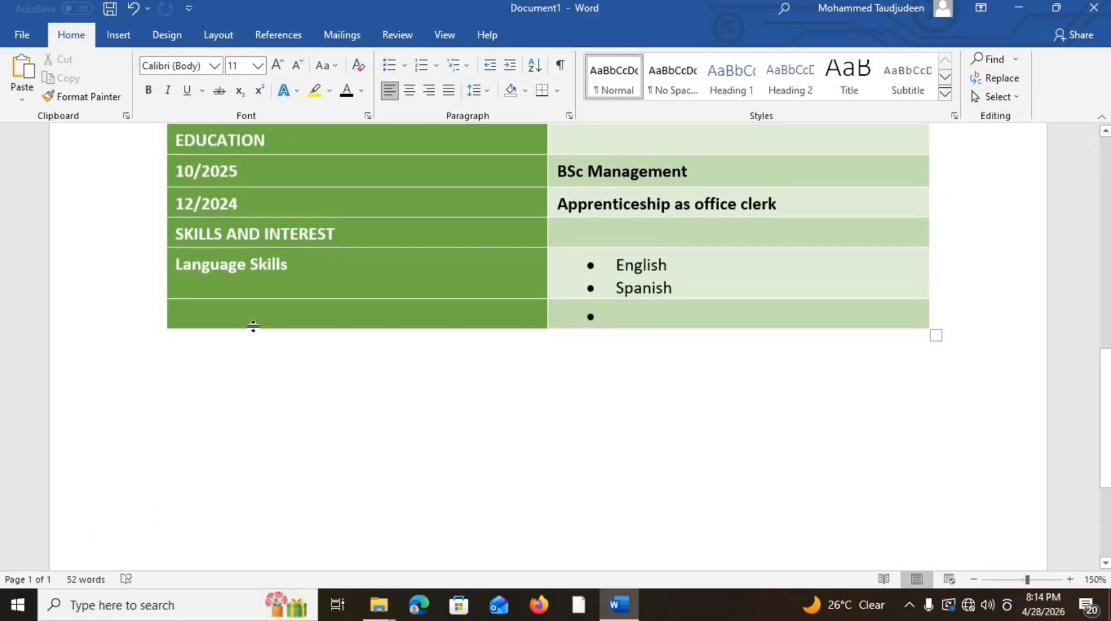
click(258, 320)
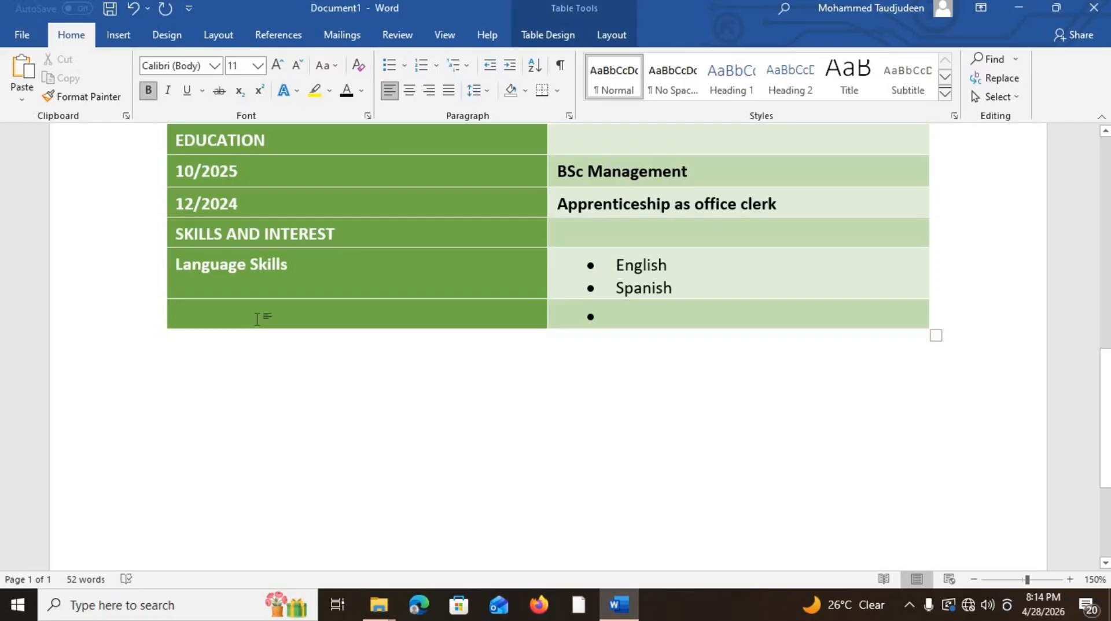
text(Compute)
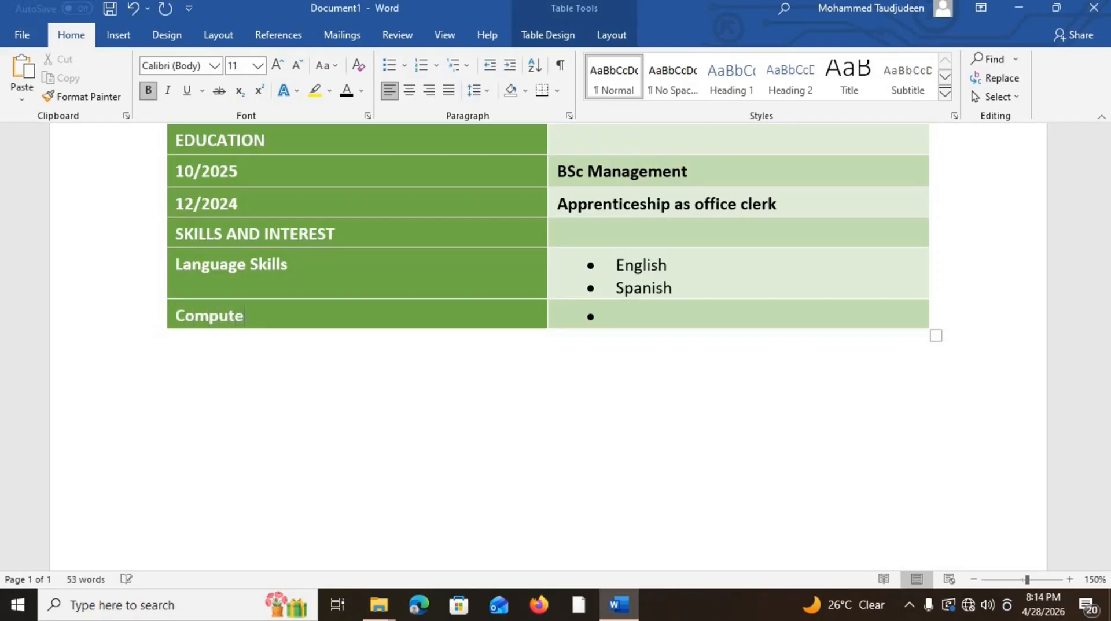
text(r Skills)
Step: Enter "Working knowledge: MS Office" as the first bullet beside "Computer Skills" and start a new bullet
click(590, 315)
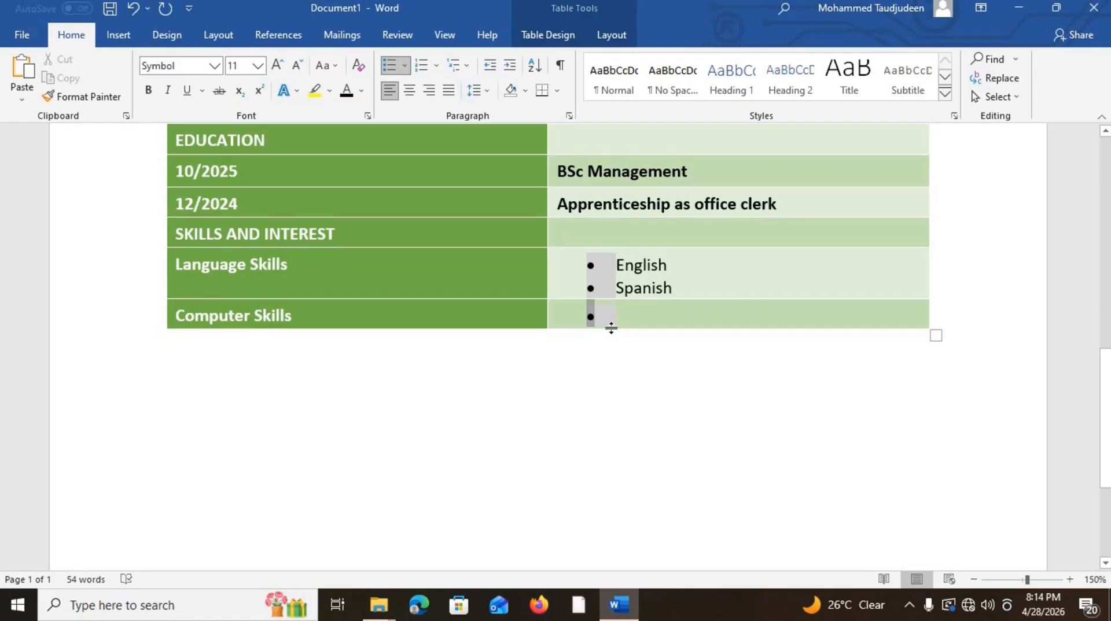
click(619, 313)
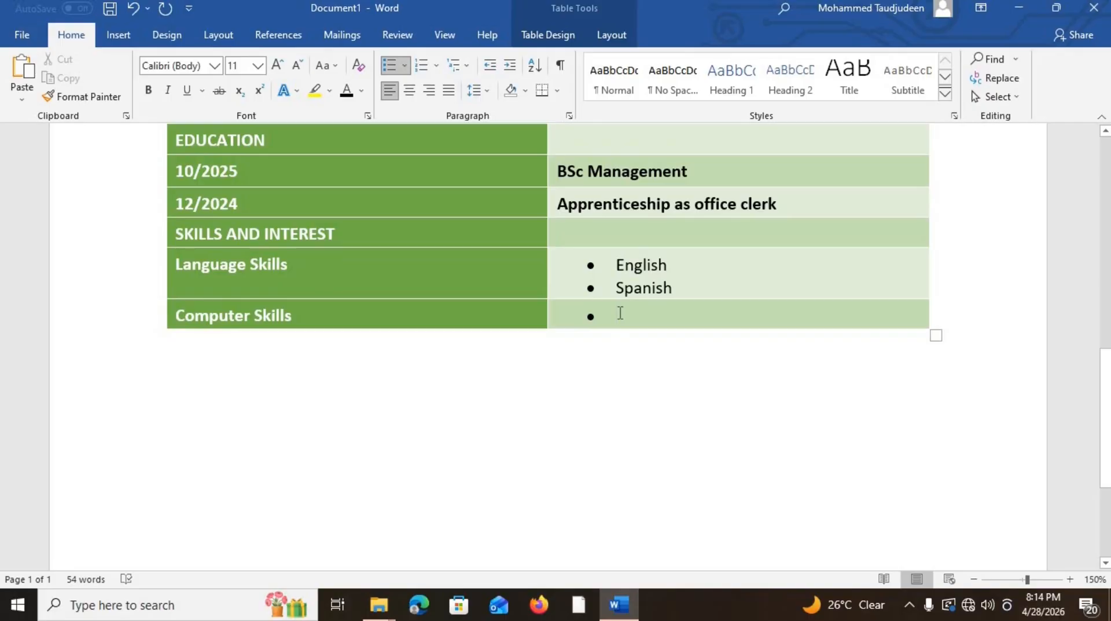
text(Workin)
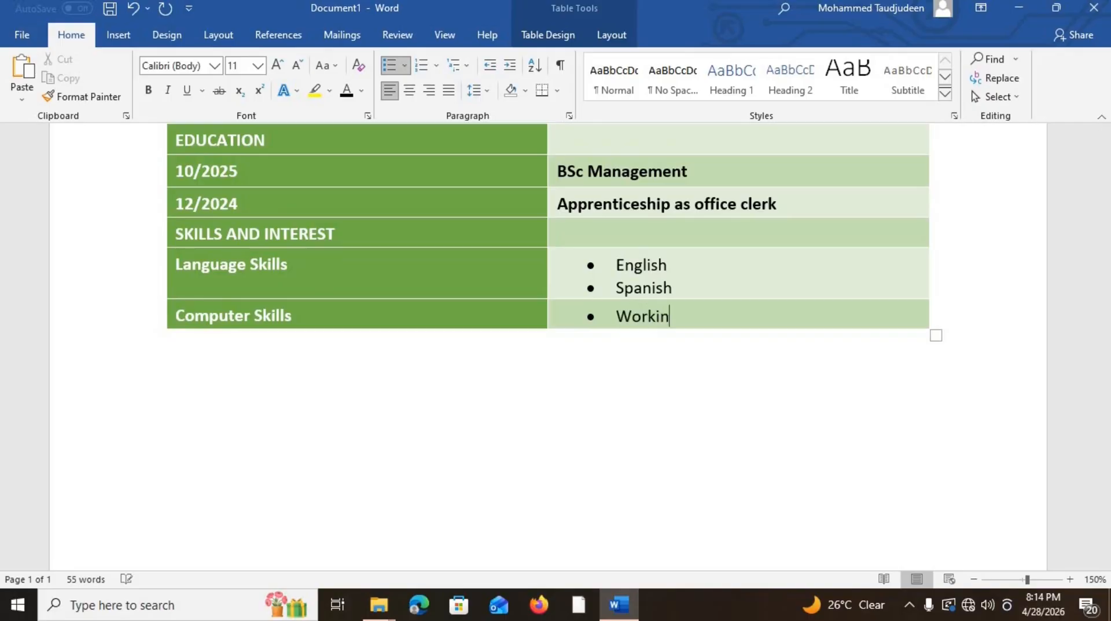
text(g knowledge)
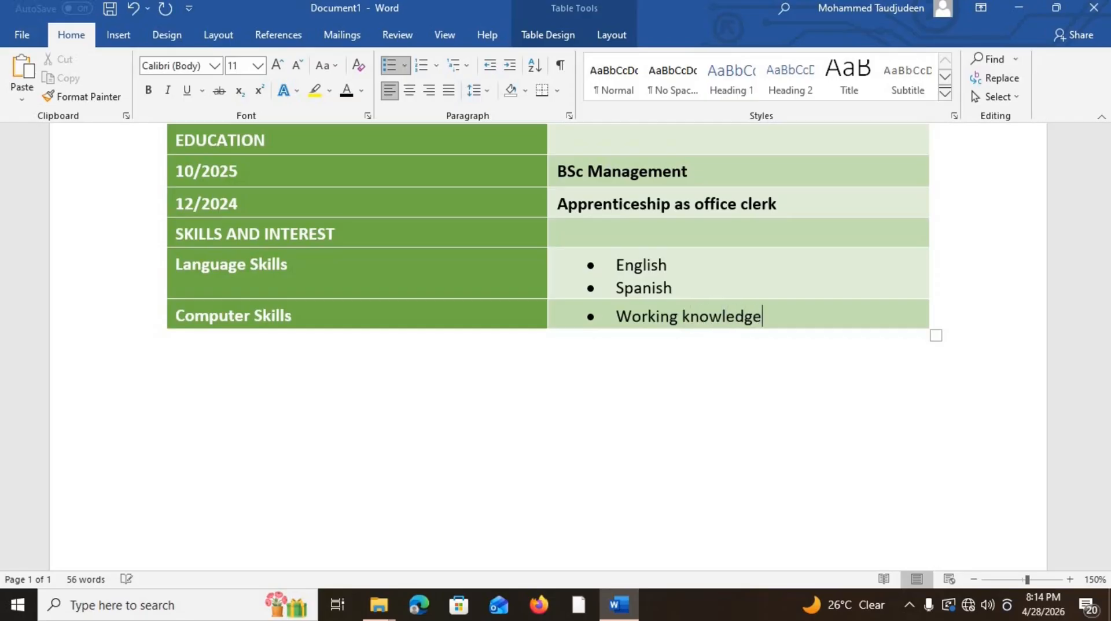
text(: MS Offcie)
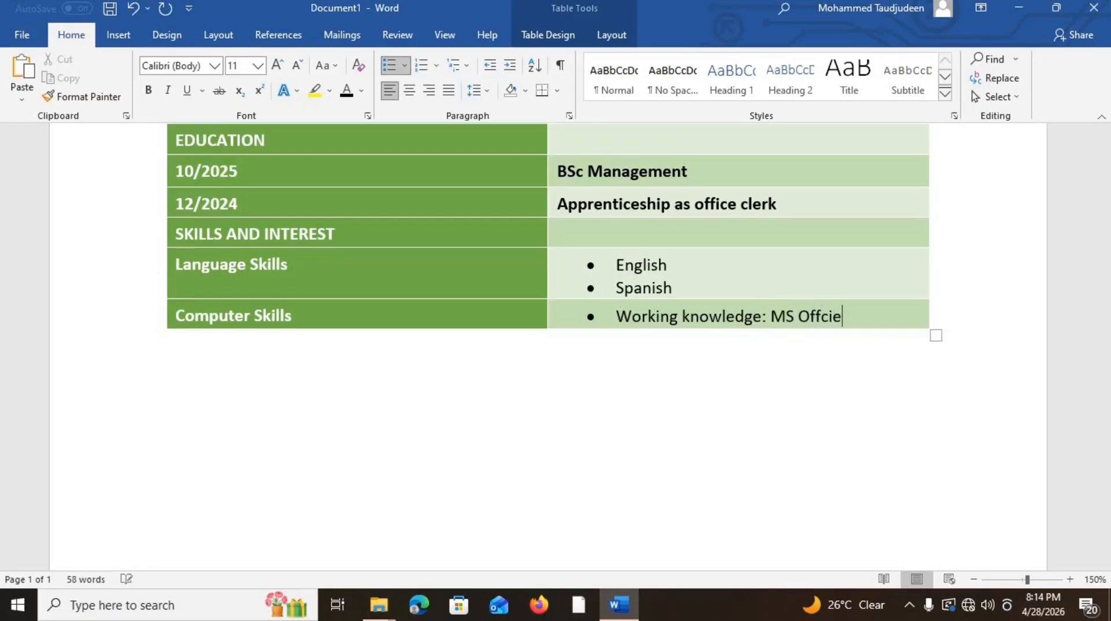
key(BackSpace)
key(BackSpace)
key(BackSpace)
text(ice)
key(Return)
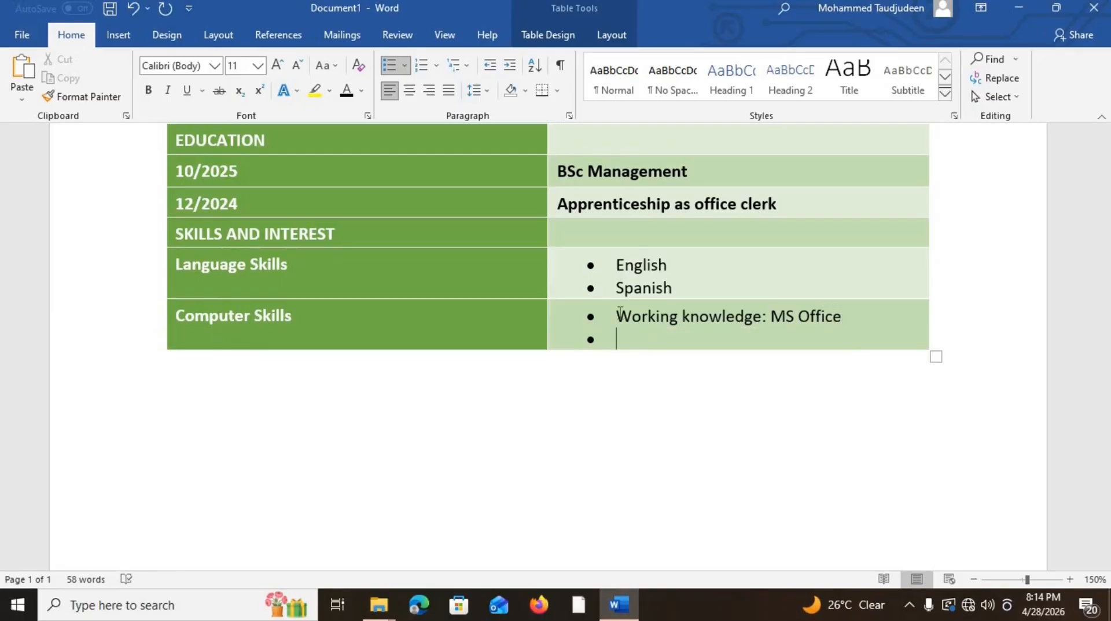
Step: Add "Basic knowledge: Adobe" and "Photoshop" as two further bullets beside "Computer Skills"
text(Basic knowled)
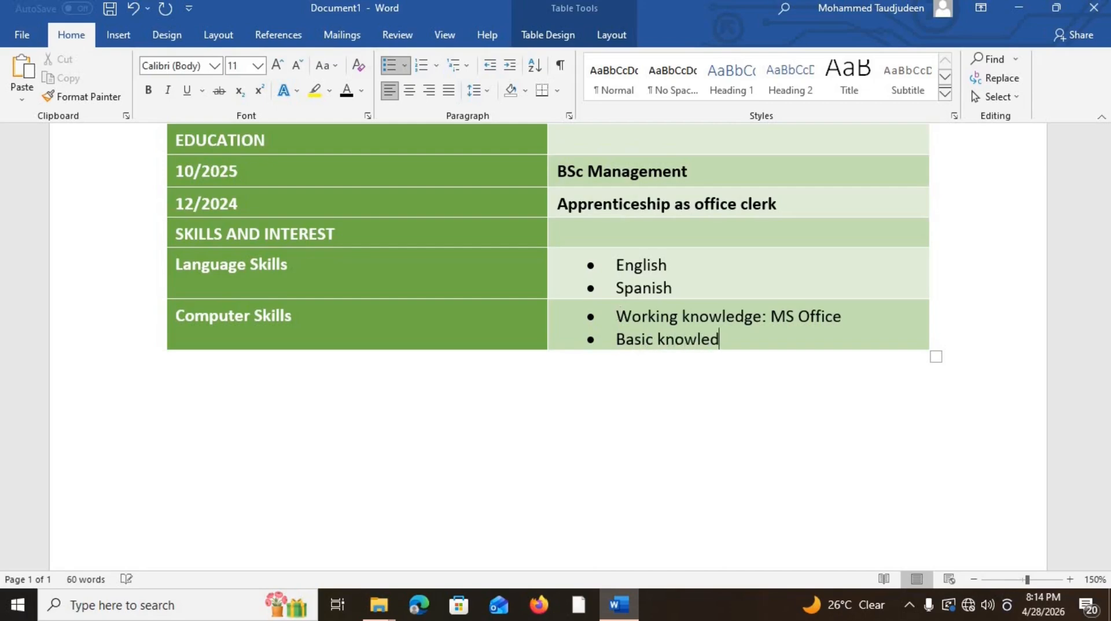
text(ge : Adob)
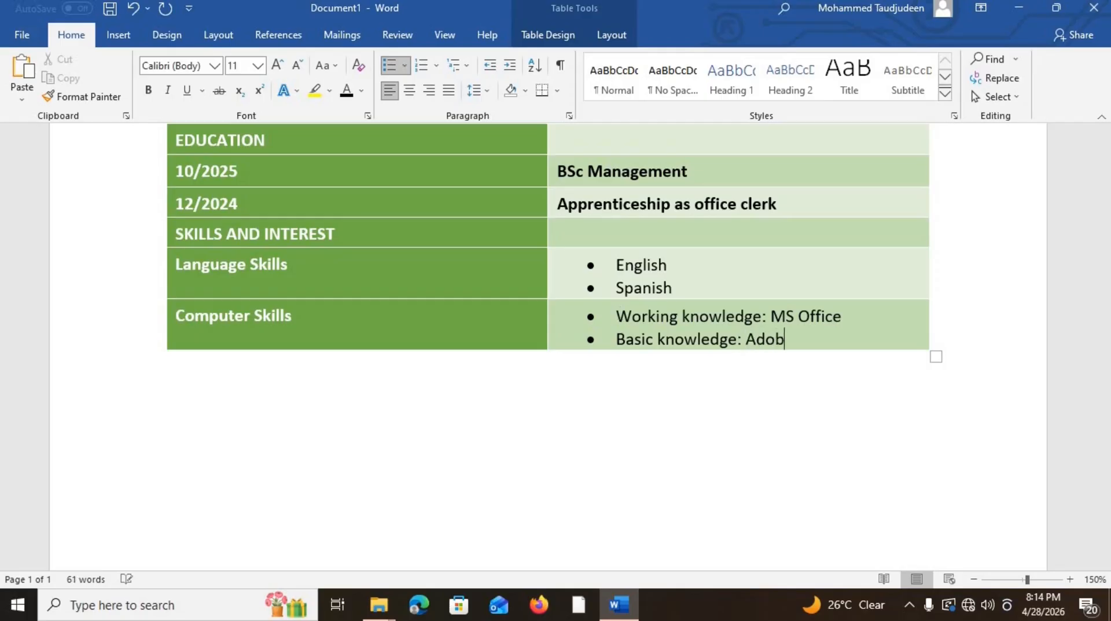
text(e)
key(Return)
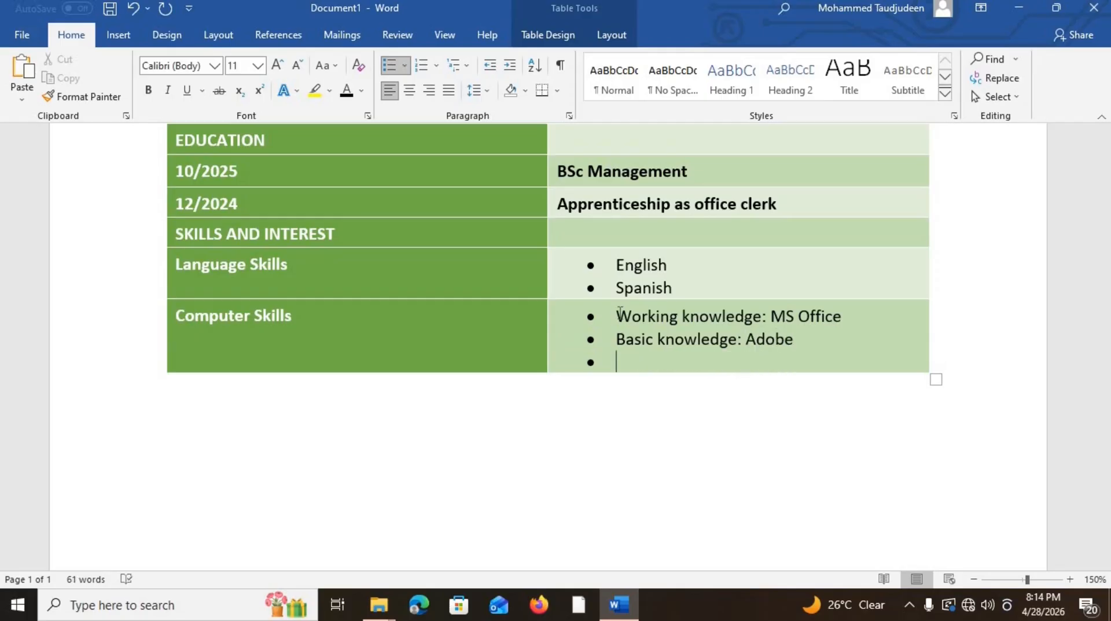
text(O)
key(BackSpace)
text(Photoshop)
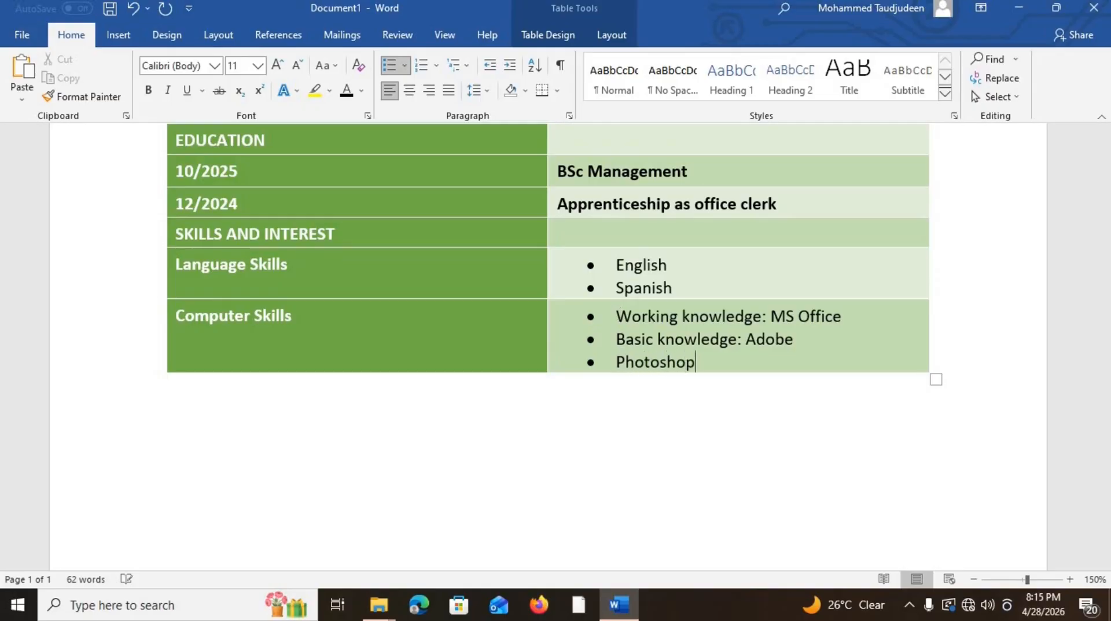
Step: Add a row below "Computer Skills" and enter "Interests" in its first column
click(160, 374)
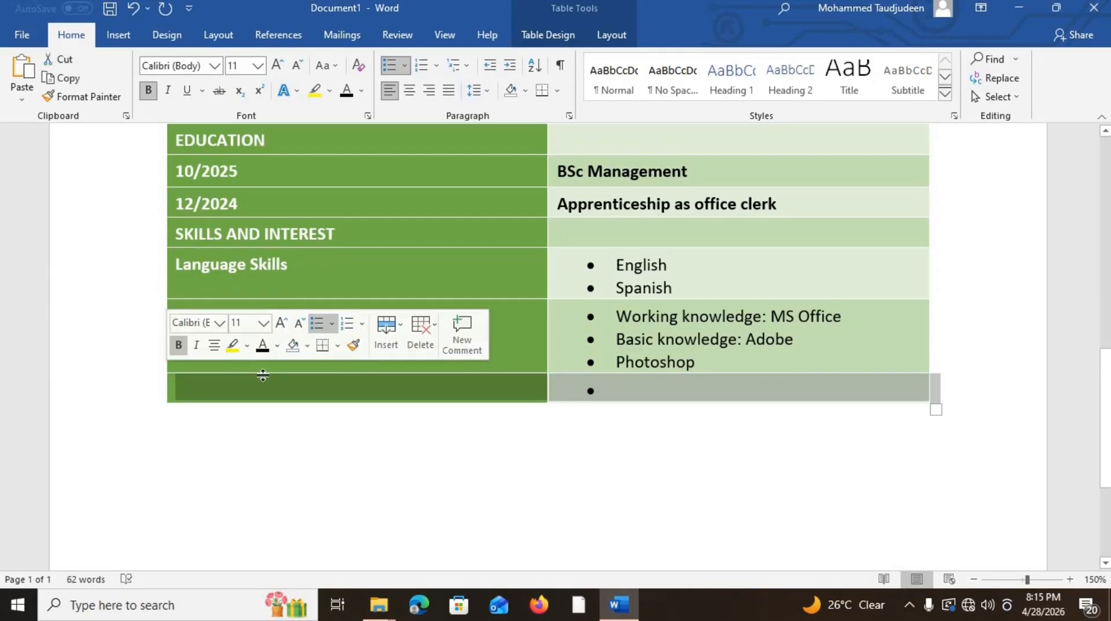
click(316, 388)
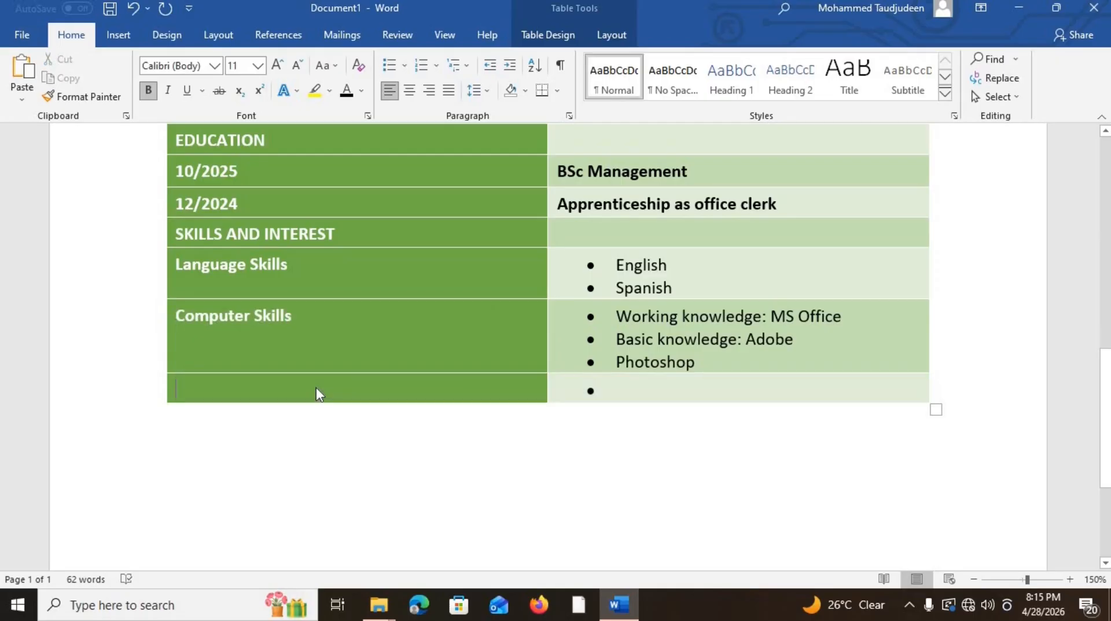
text(Instr)
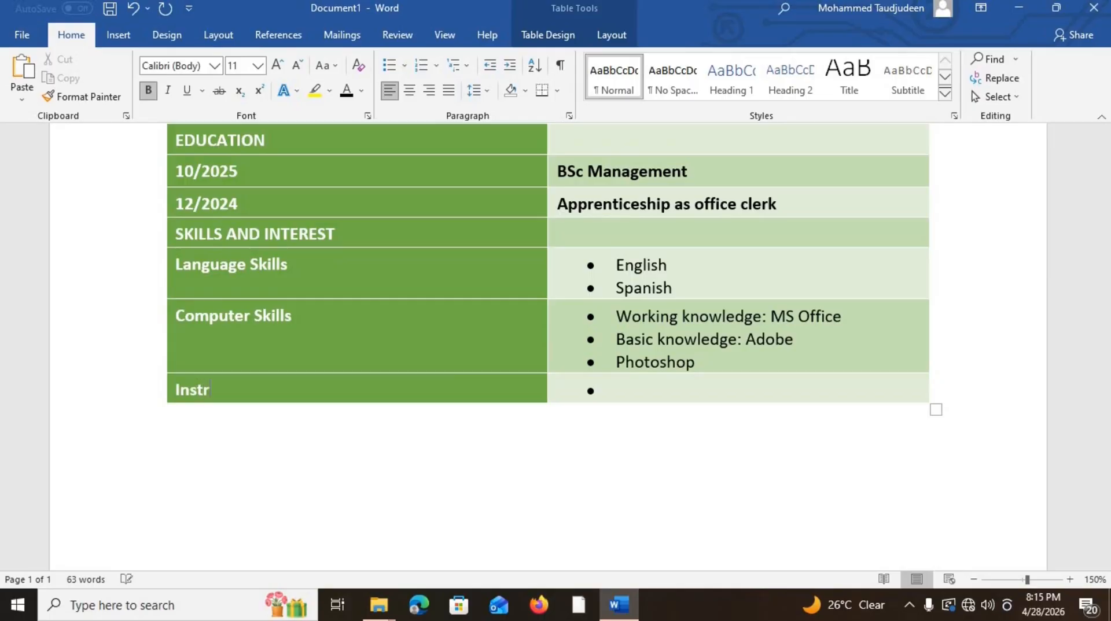
key(BackSpace)
key(BackSpace)
text(erests)
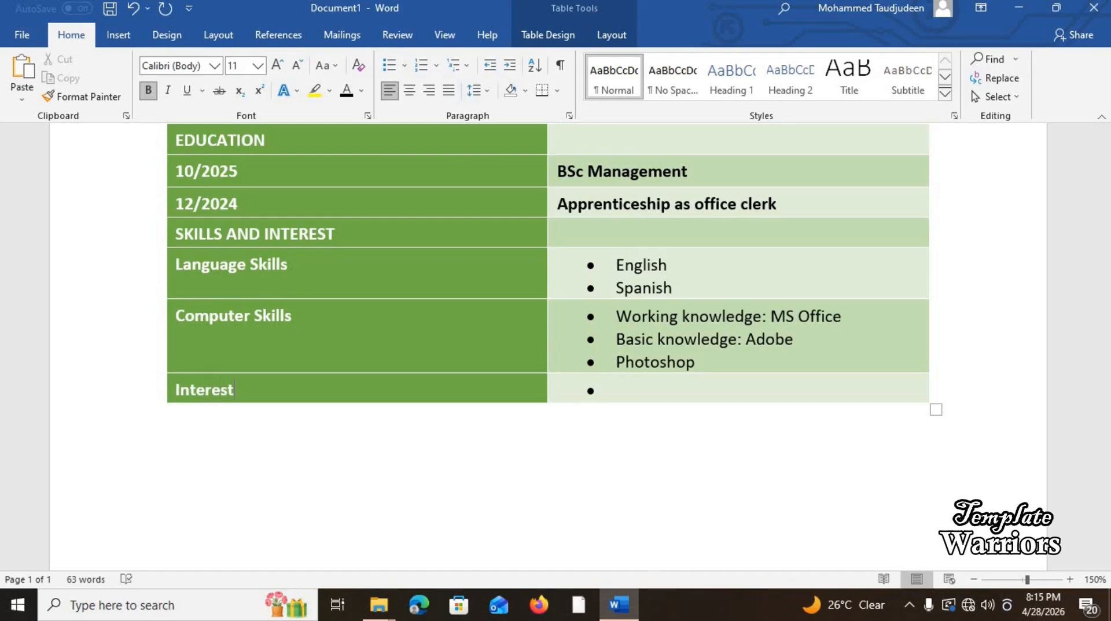
Step: Enter "Reading, Sports and Traveling" as the bullet beside "Interests"
click(665, 388)
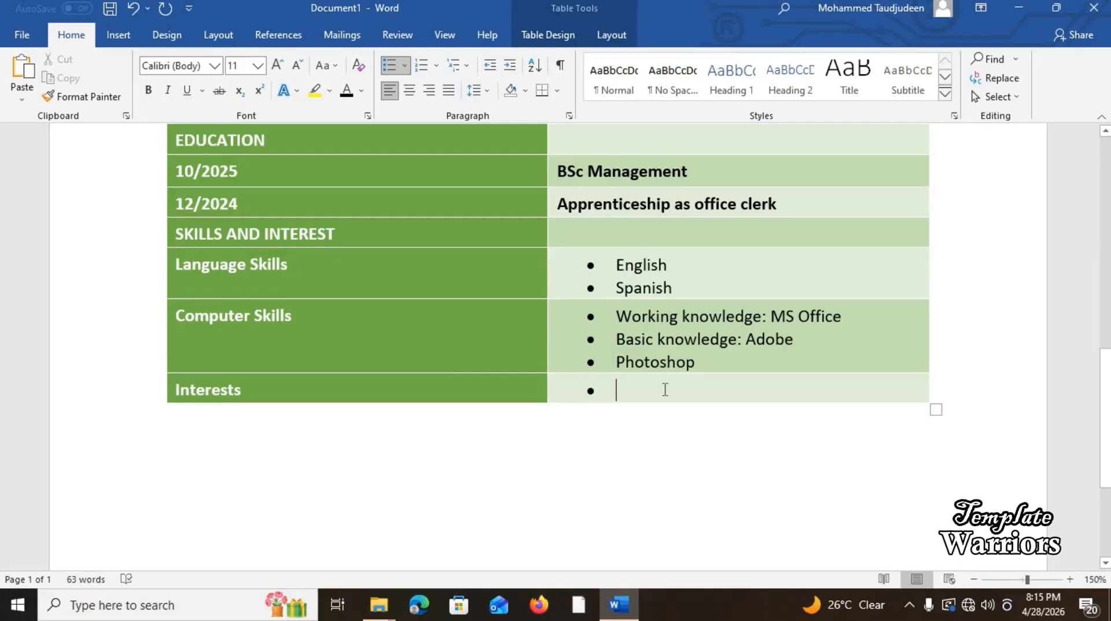
text(Read)
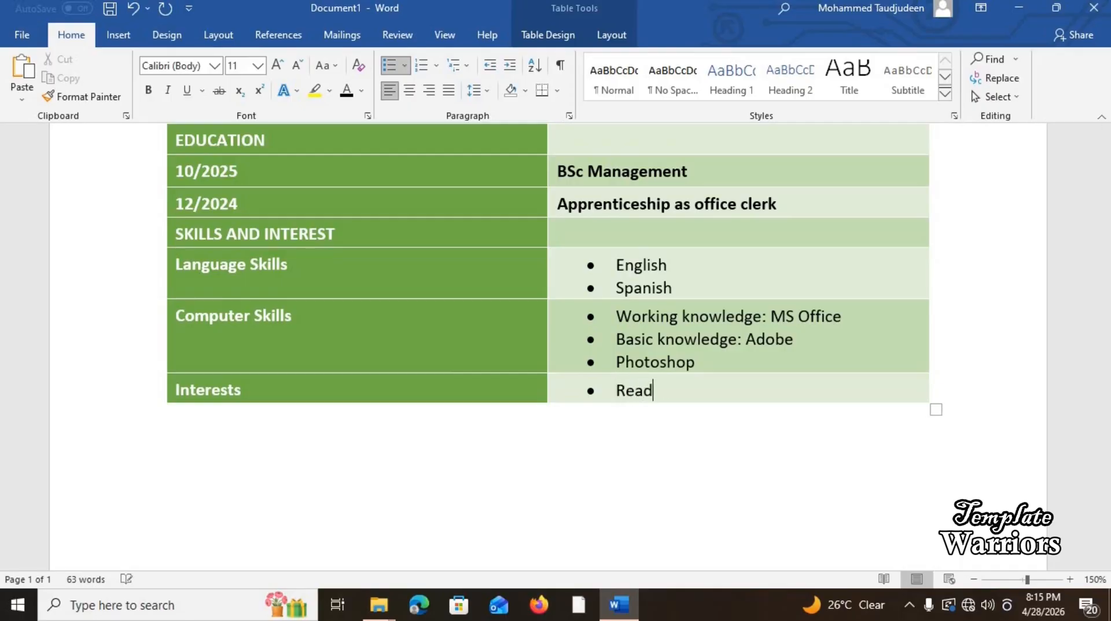
text(ing, Sport)
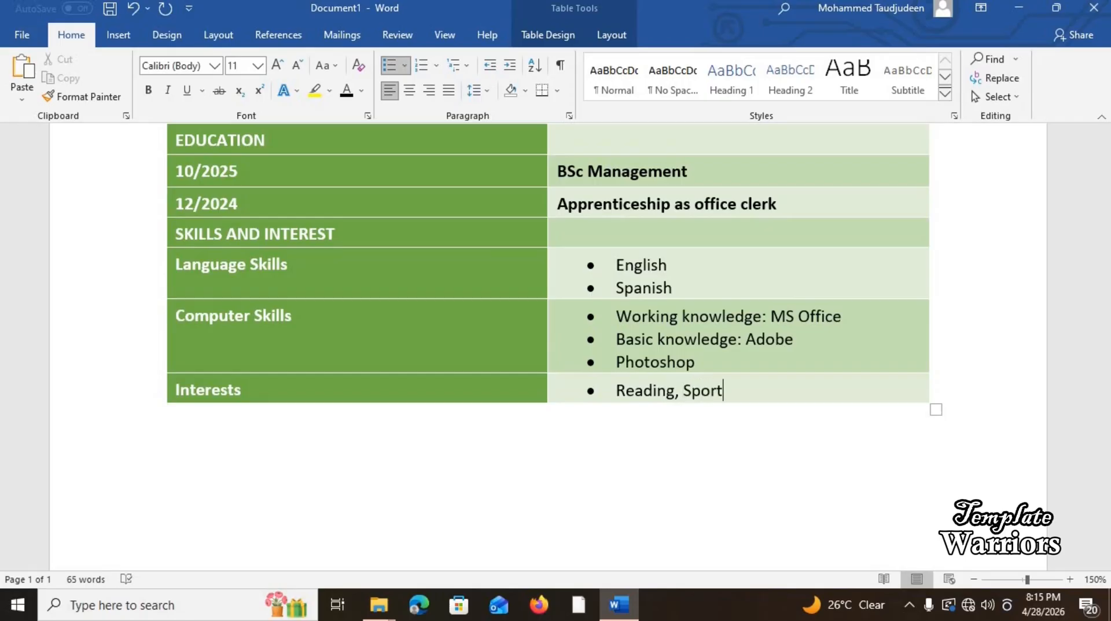
text(d)
key(BackSpace)
text(s and Traveling)
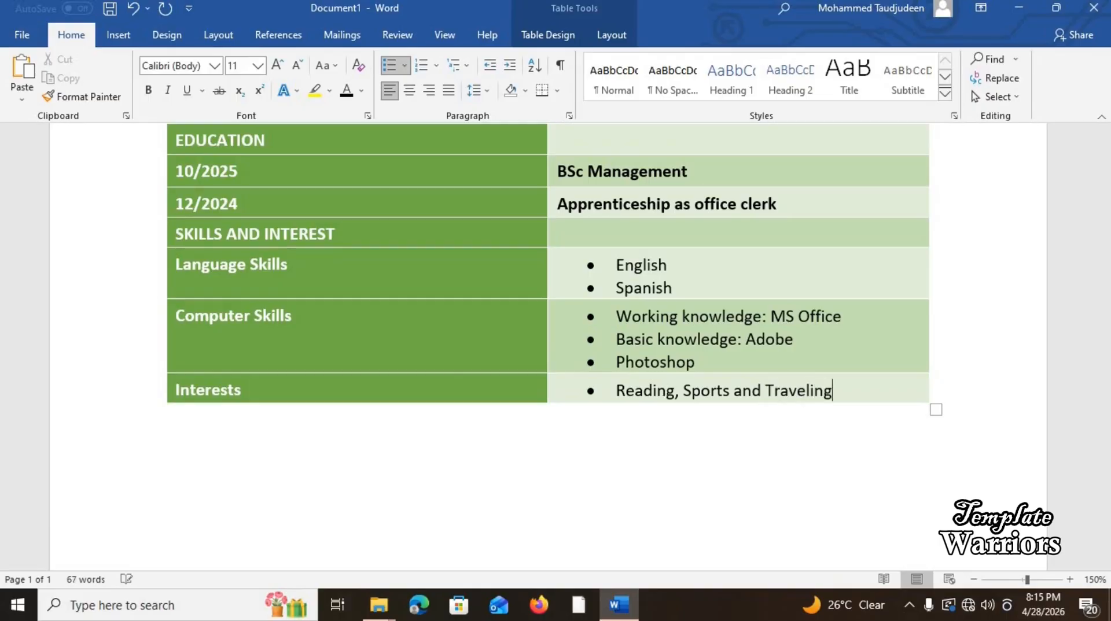
Step: Adjust the row borders around "EDUCATION" to make the "08/2019" and "EDUCATION" rows slightly taller
scroll(699, 386, down, 3)
scroll(699, 386, up, 7)
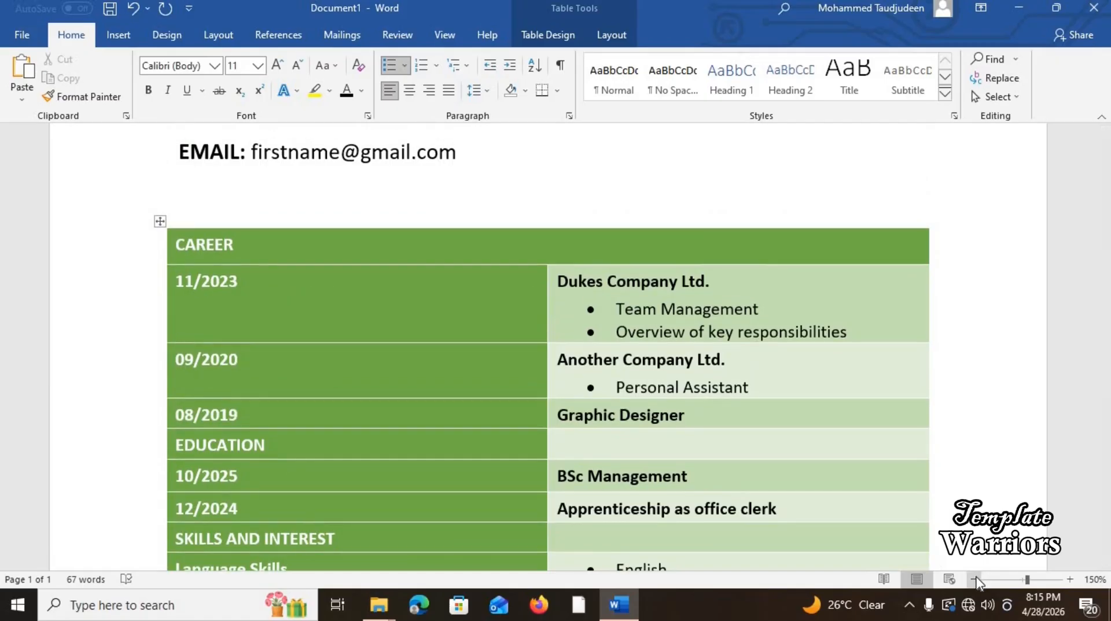
click(975, 580)
click(975, 580)
click(975, 580)
click(975, 581)
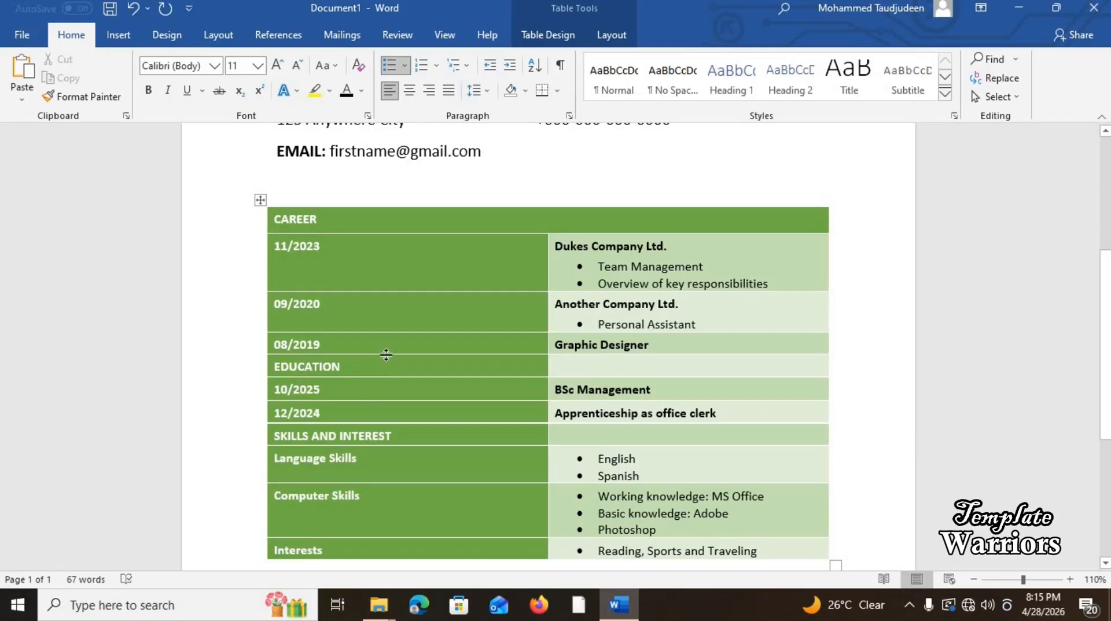
drag(387, 356, 374, 385)
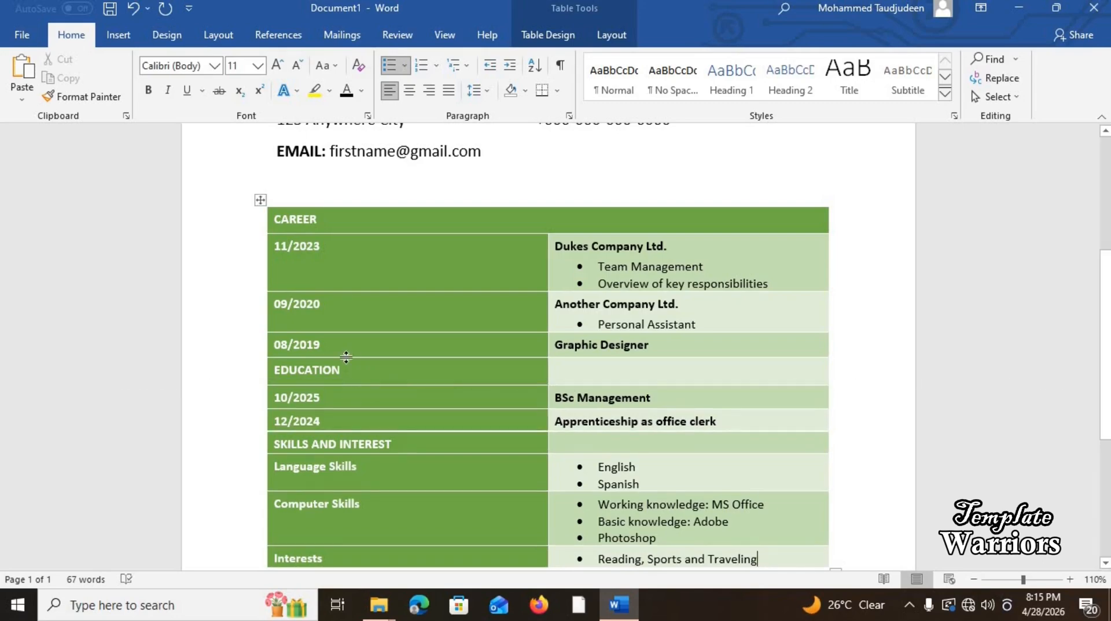
drag(346, 357, 346, 360)
click(344, 466)
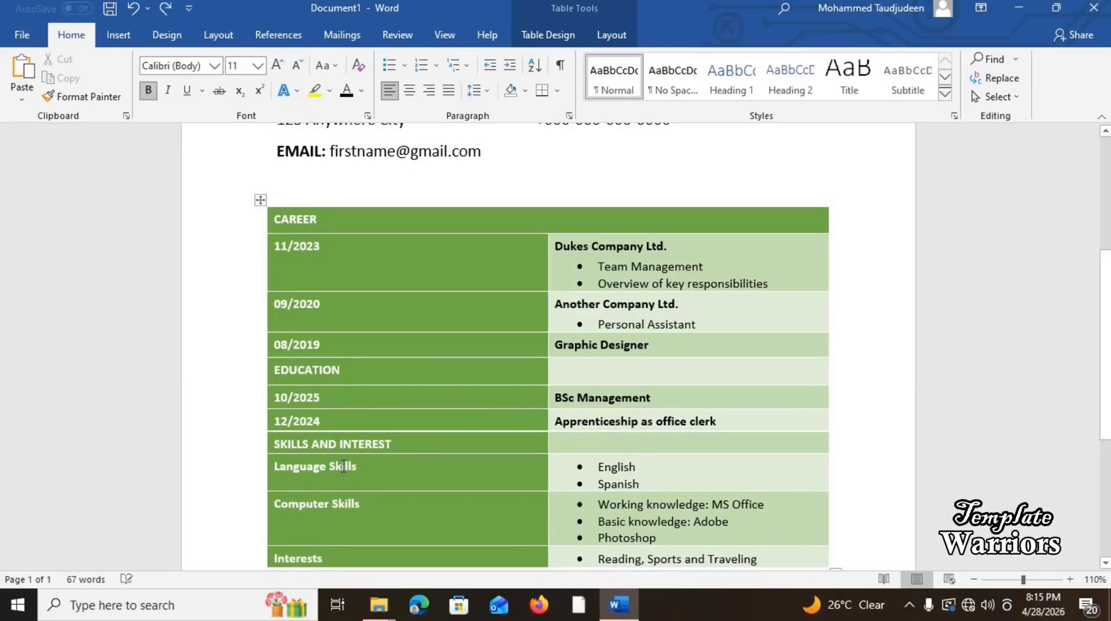
Step: Set the font size of the entire table's text to 14
scroll(344, 466, down, 1)
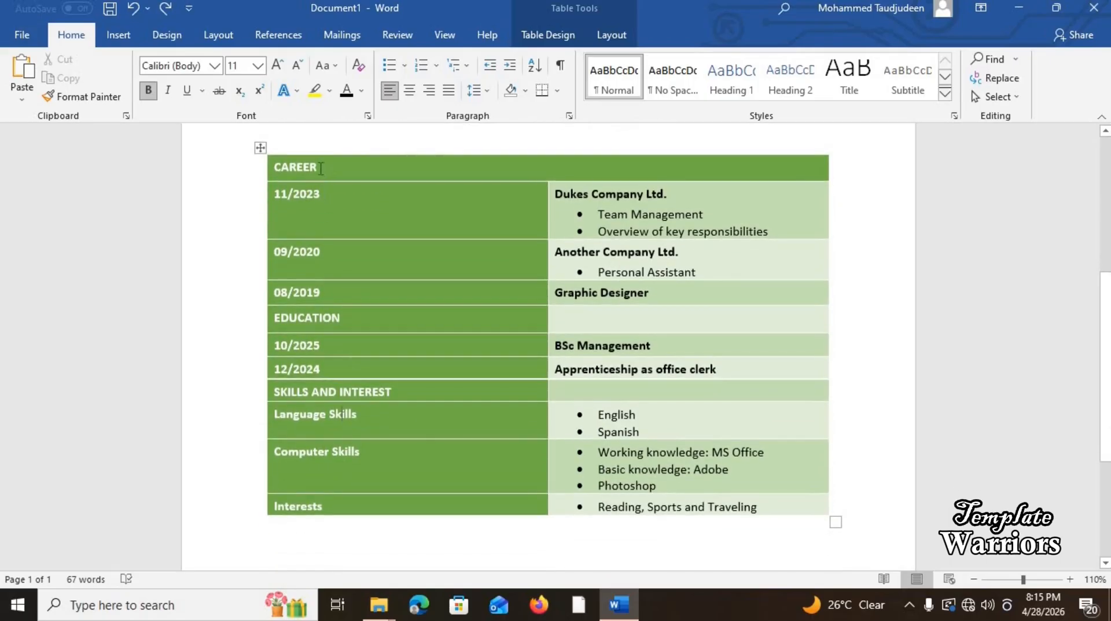
scroll(320, 169, up, 1)
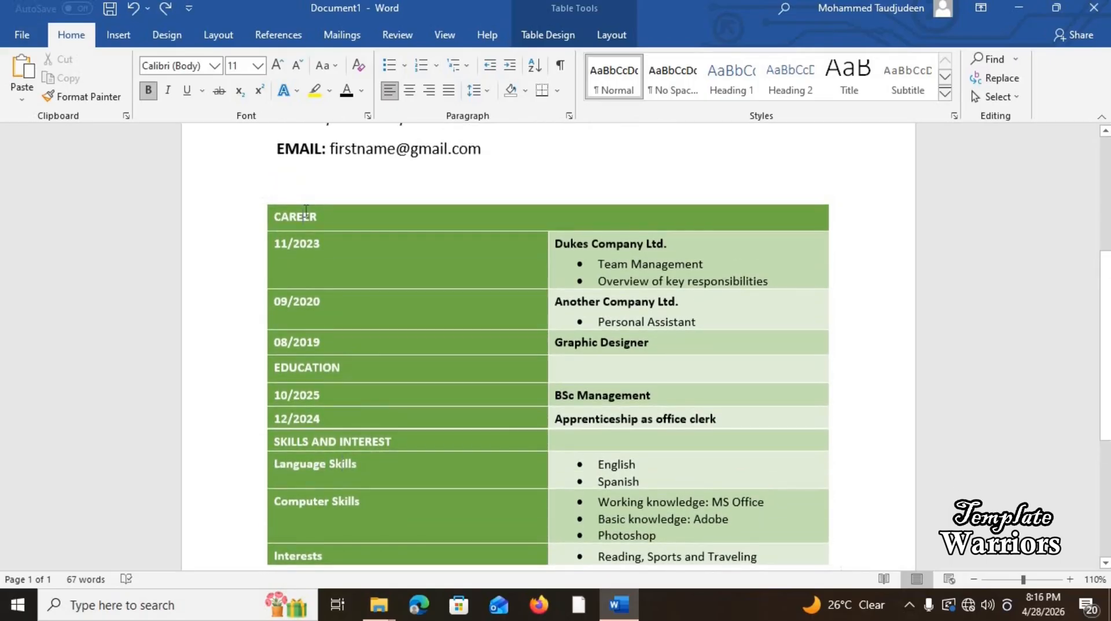
click(260, 198)
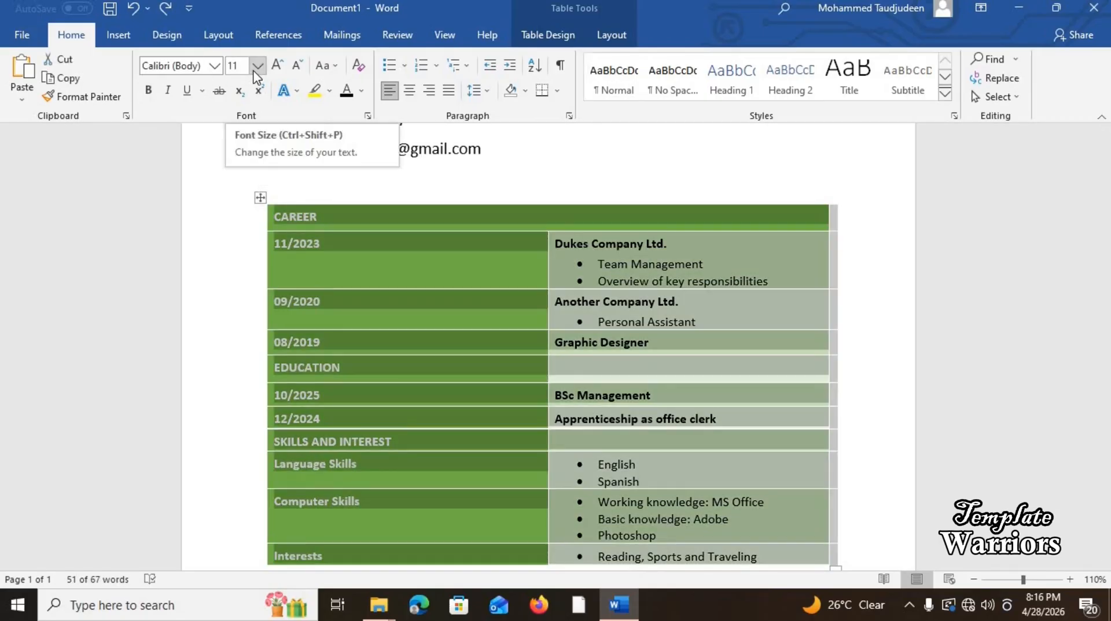
click(255, 68)
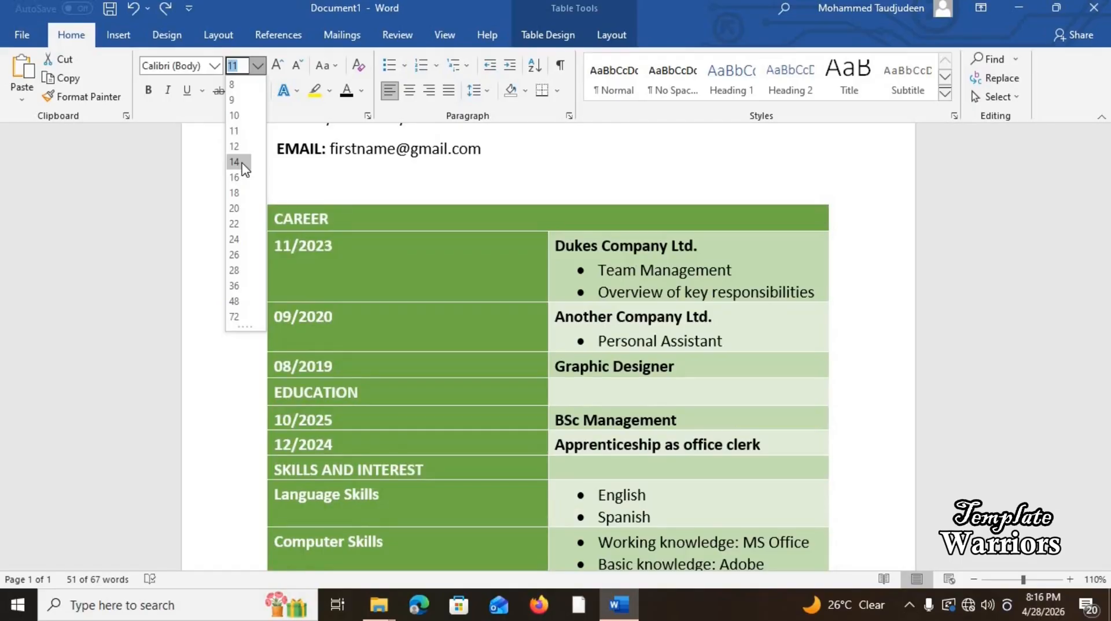
click(242, 167)
scroll(567, 342, down, 4)
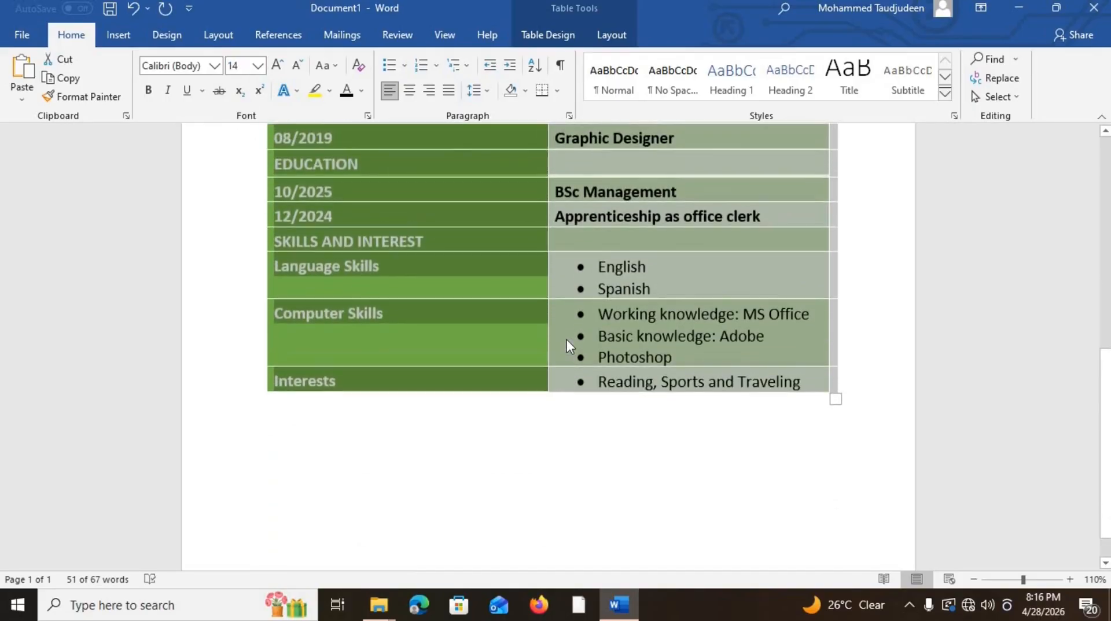
click(567, 339)
Step: Lower the border between "08/2019" and "EDUCATION" slightly to make the "08/2019" row taller
scroll(567, 339, up, 5)
scroll(567, 340, down, 3)
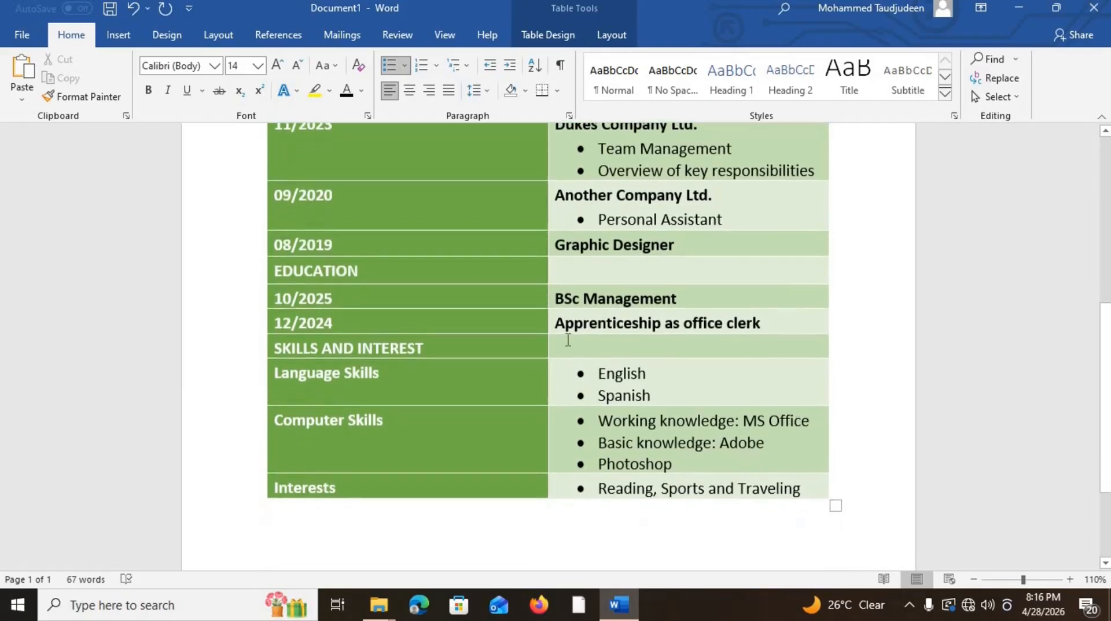
scroll(567, 340, up, 3)
scroll(493, 336, down, 2)
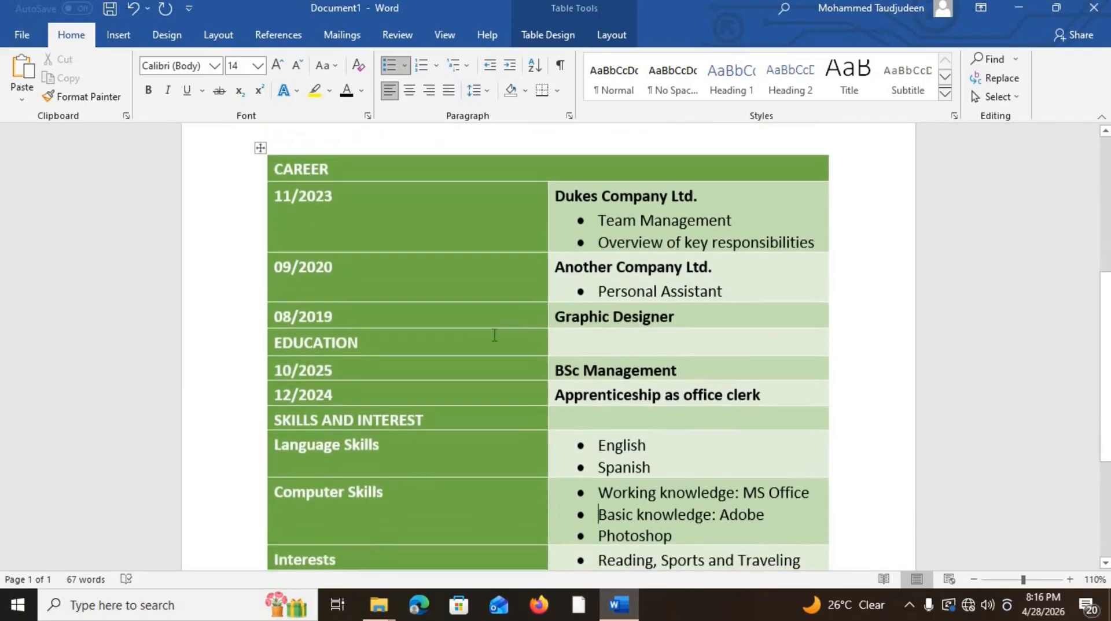
click(444, 327)
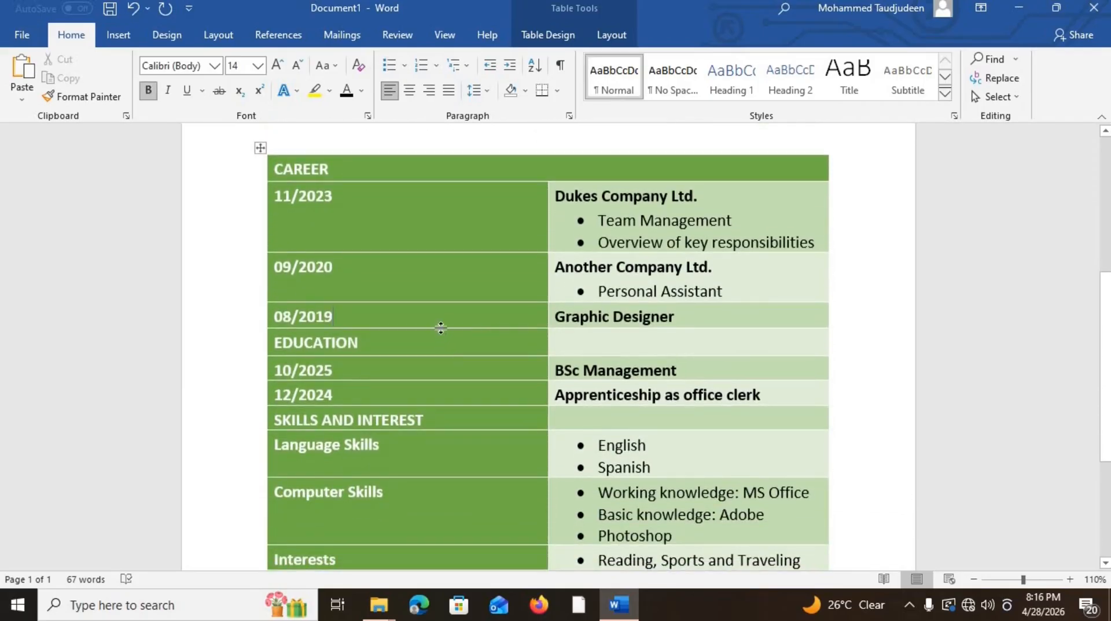
drag(441, 328, 439, 333)
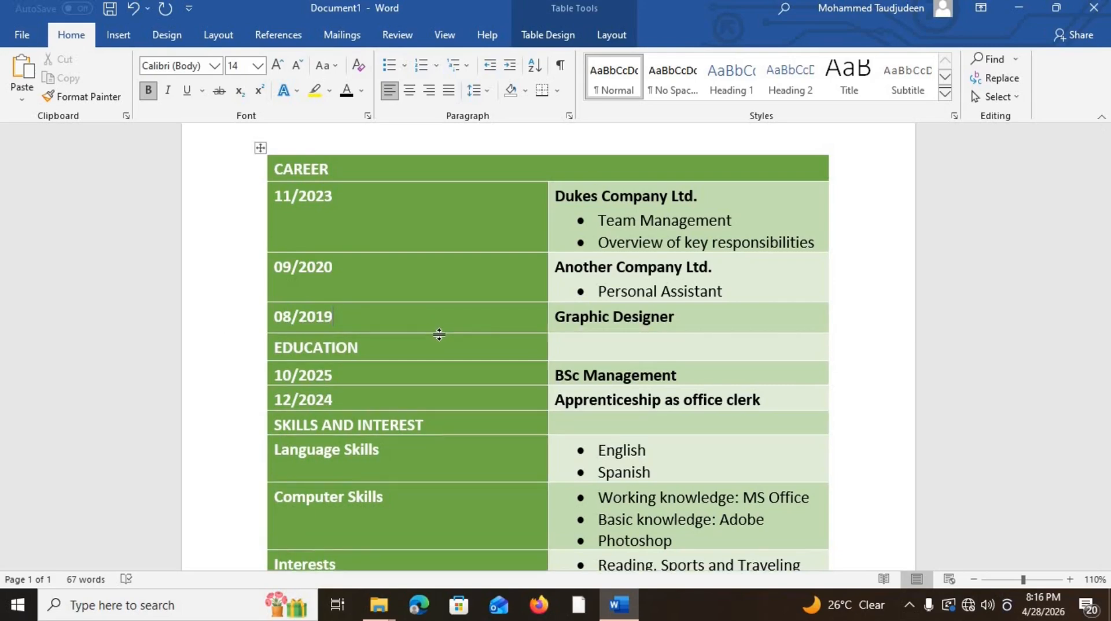
Step: Set the paragraph spacing before to 6 pt for the entire table
click(261, 148)
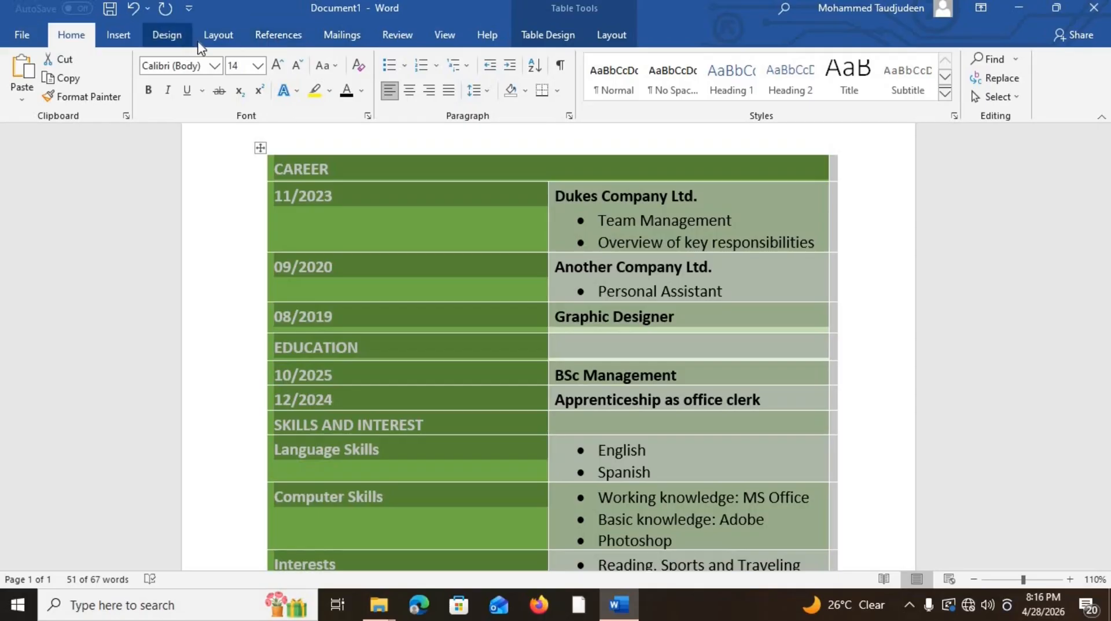
click(215, 38)
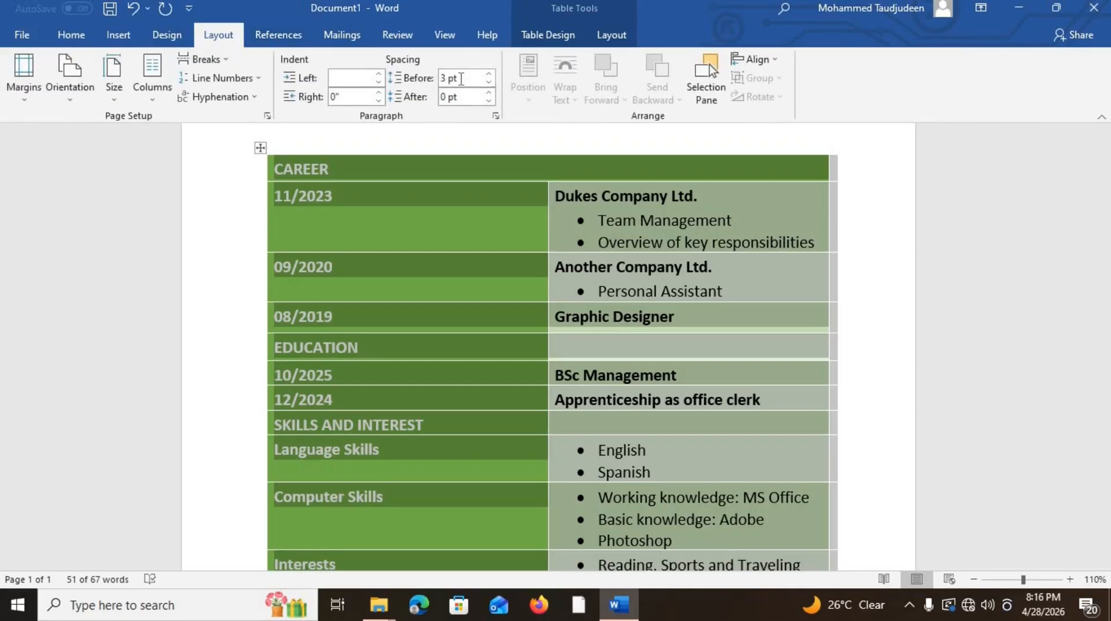
click(462, 78)
text(3)
text(6)
key(Return)
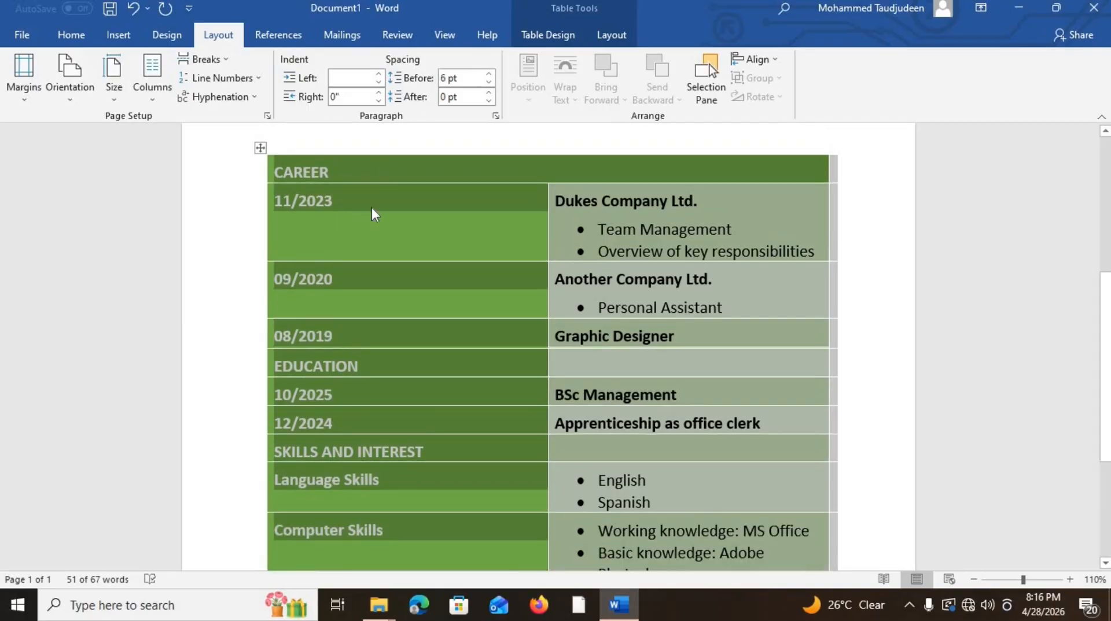
click(365, 186)
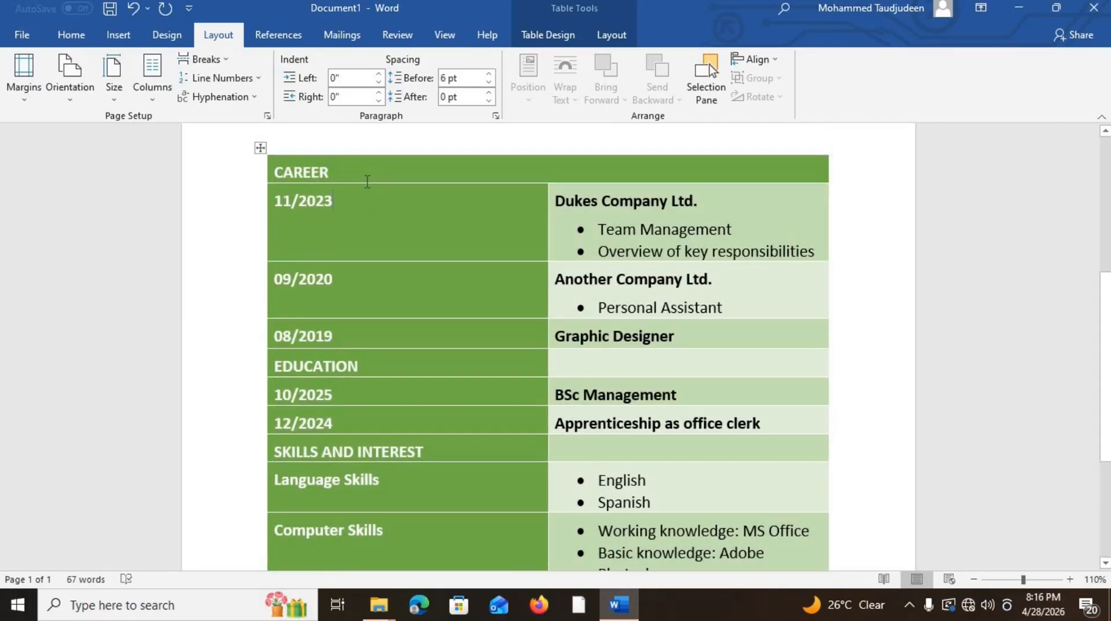
Step: Lower the row borders slightly to make the "CAREER", "08/2019", "EDUCATION", "10/2025" and "12/2024" table rows a little taller
drag(364, 183, 364, 187)
scroll(341, 334, down, 1)
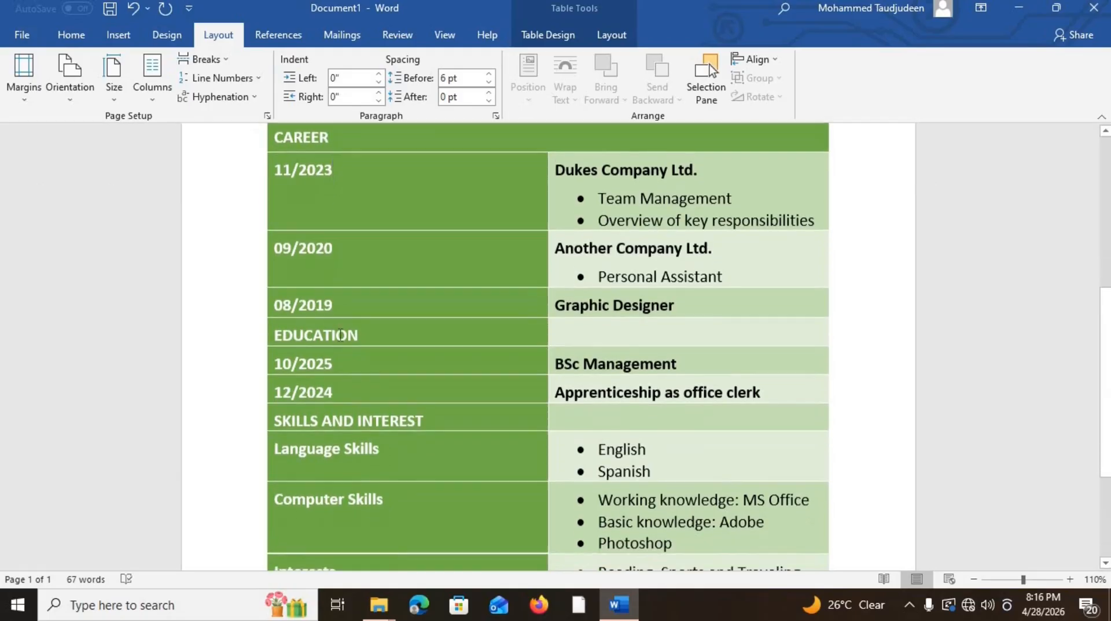
drag(332, 348, 316, 319)
scroll(316, 320, down, 1)
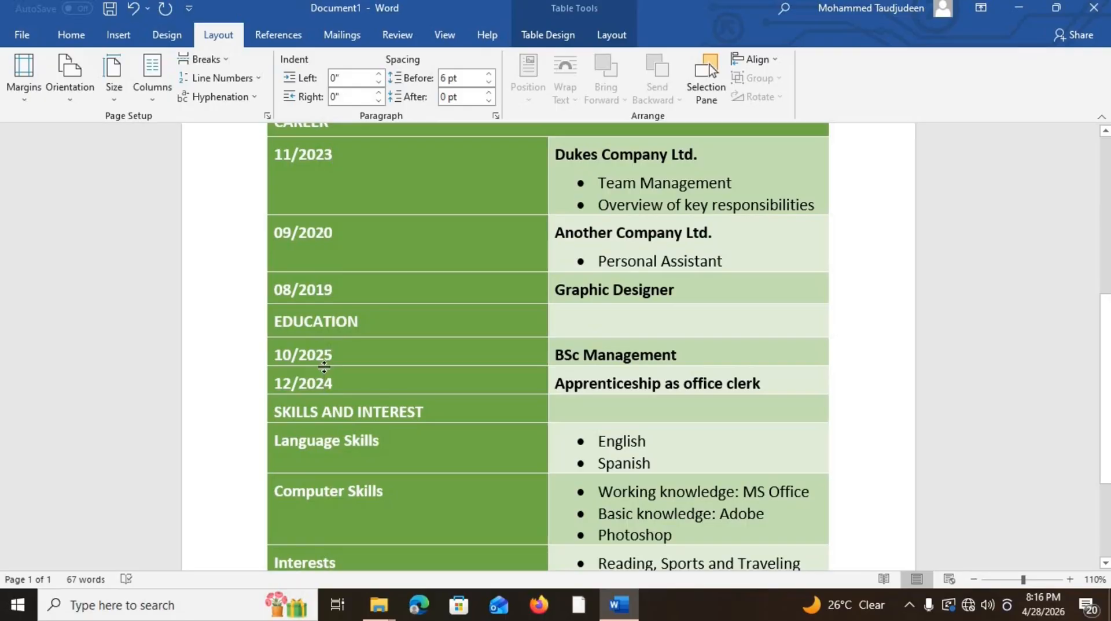
drag(324, 368, 322, 371)
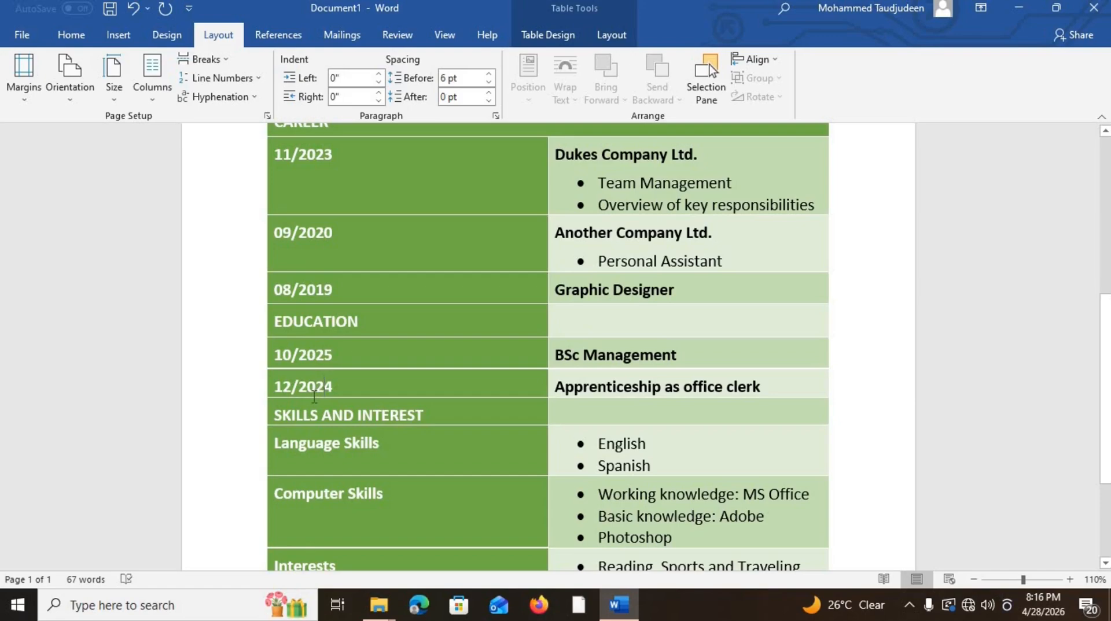
drag(312, 397, 313, 401)
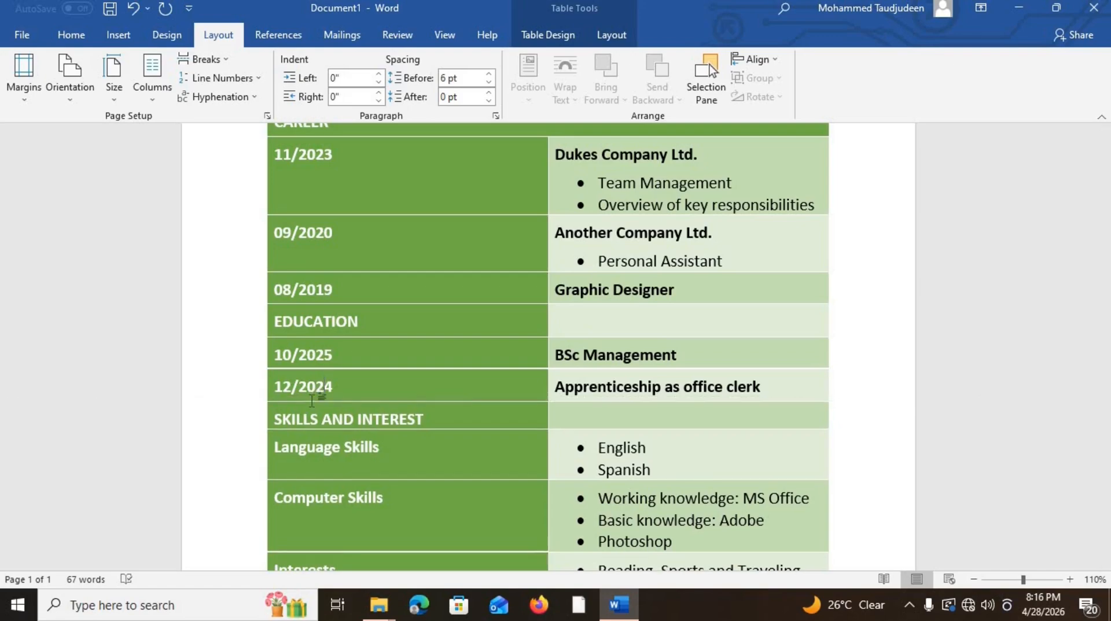
Step: Make the "SKILLS AND INTEREST" and "Interests" table rows slightly taller by lowering their bottom borders
scroll(313, 401, down, 3)
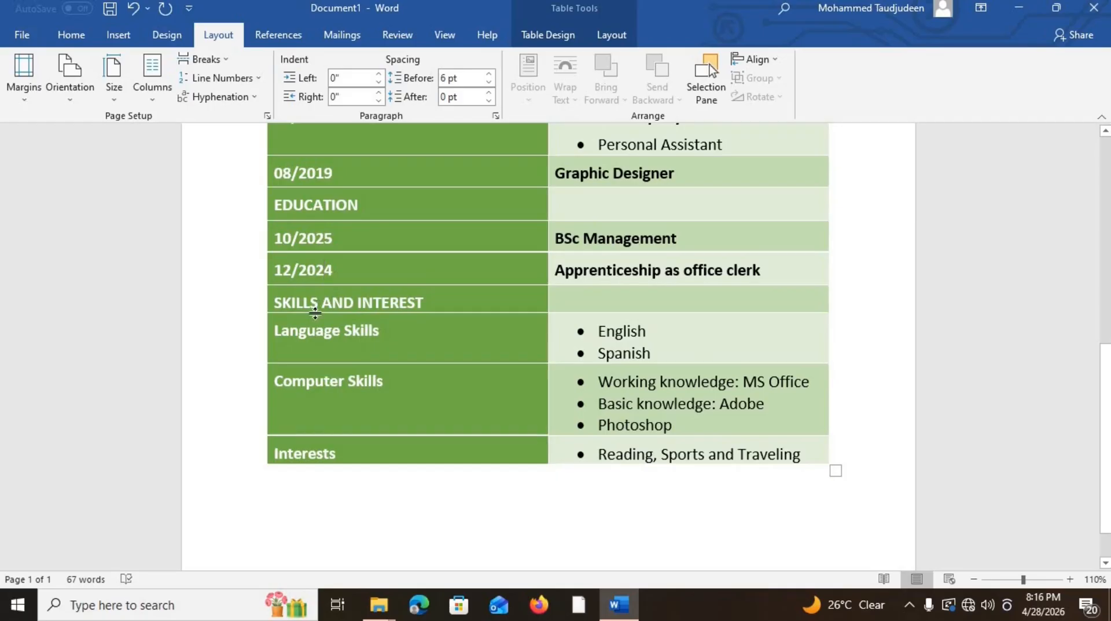
drag(315, 313, 315, 316)
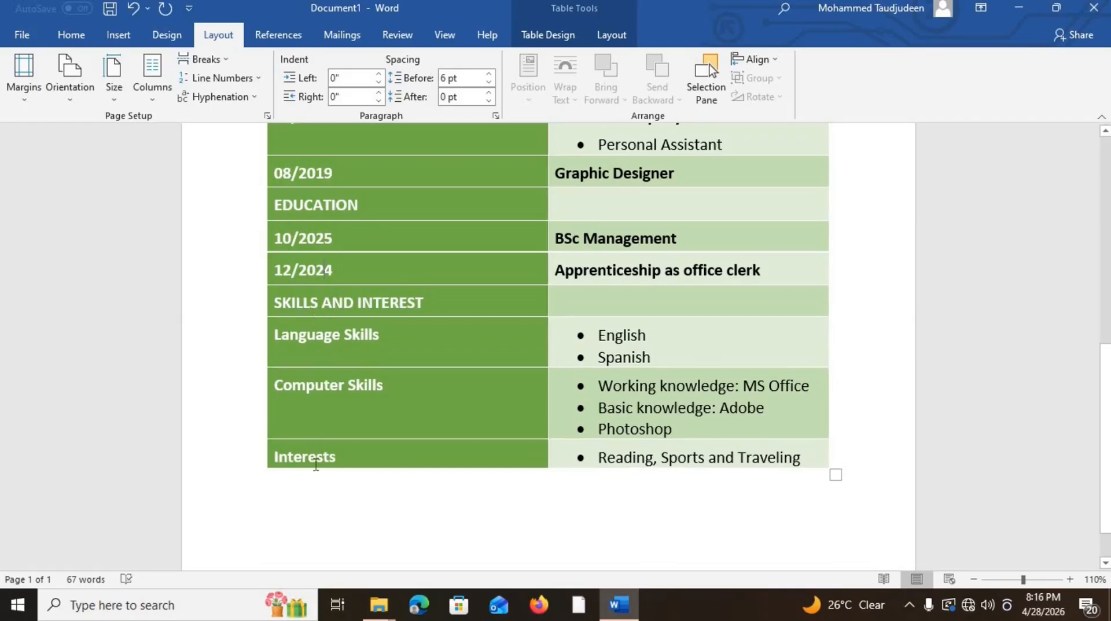
drag(313, 468, 312, 472)
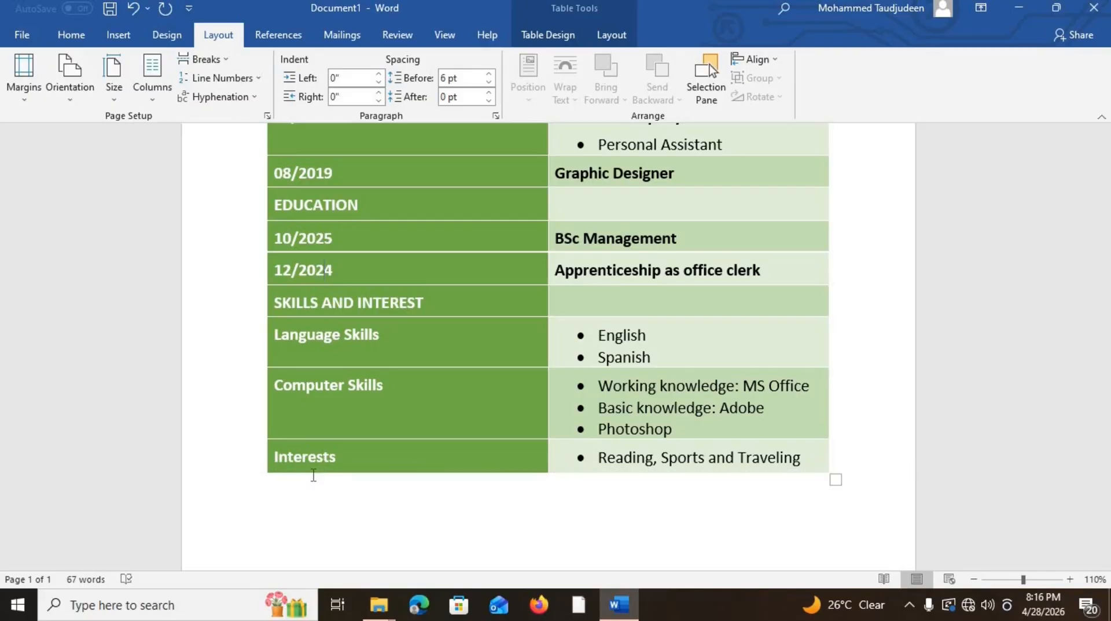
click(694, 515)
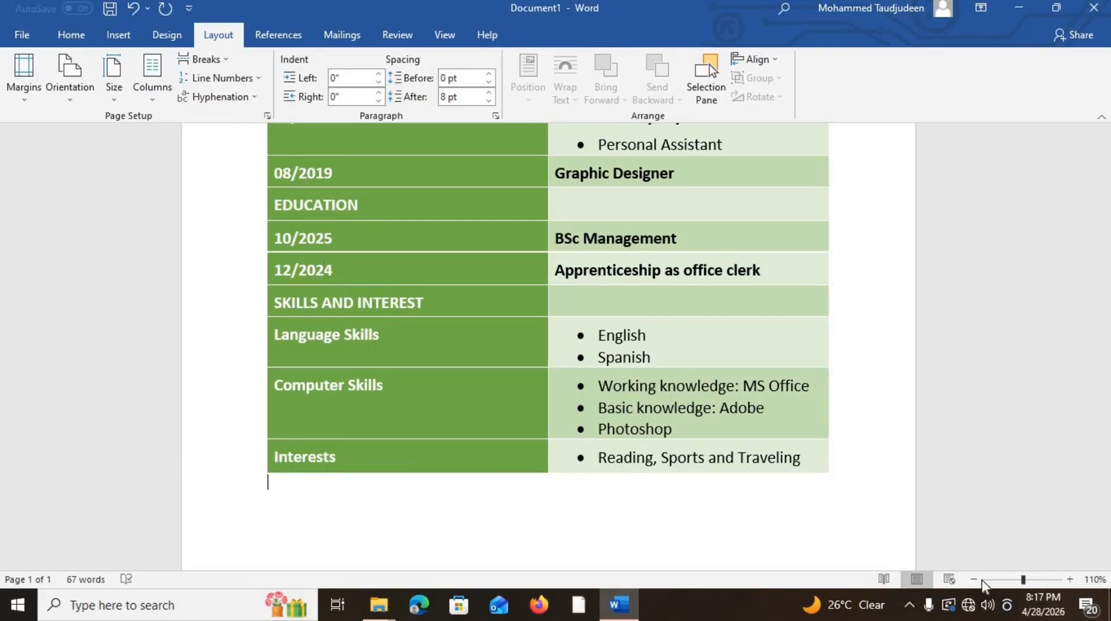
Step: Change the font colour of the "CAREER", "EDUCATION" and "SKILLS AND INTEREST" headings to black
drag(1023, 580, 983, 580)
click(1012, 581)
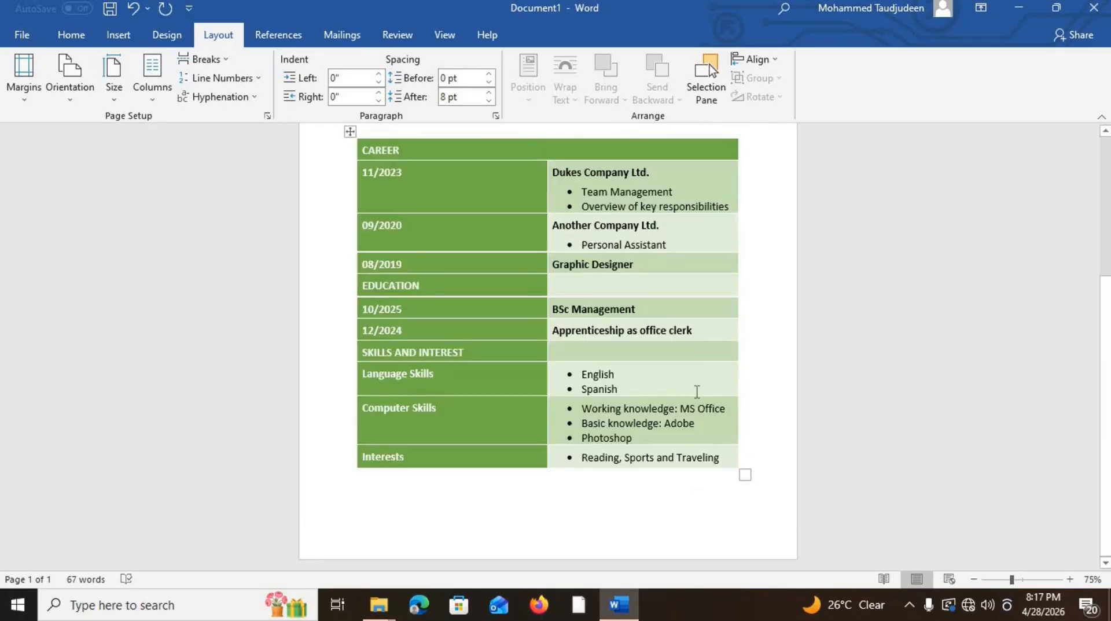
scroll(695, 391, down, 2)
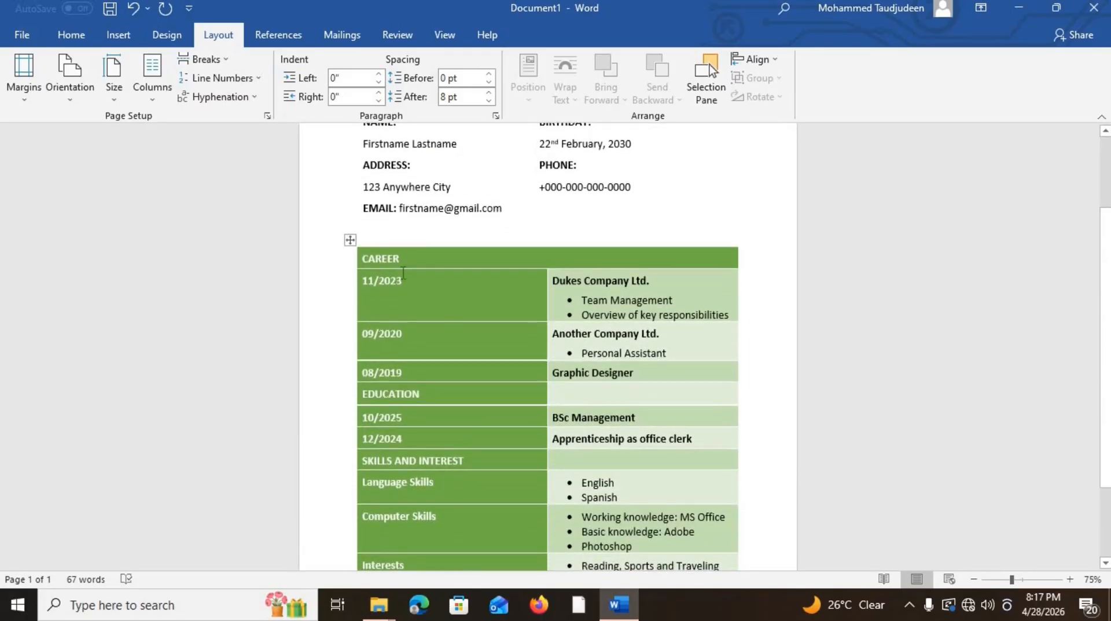
click(408, 265)
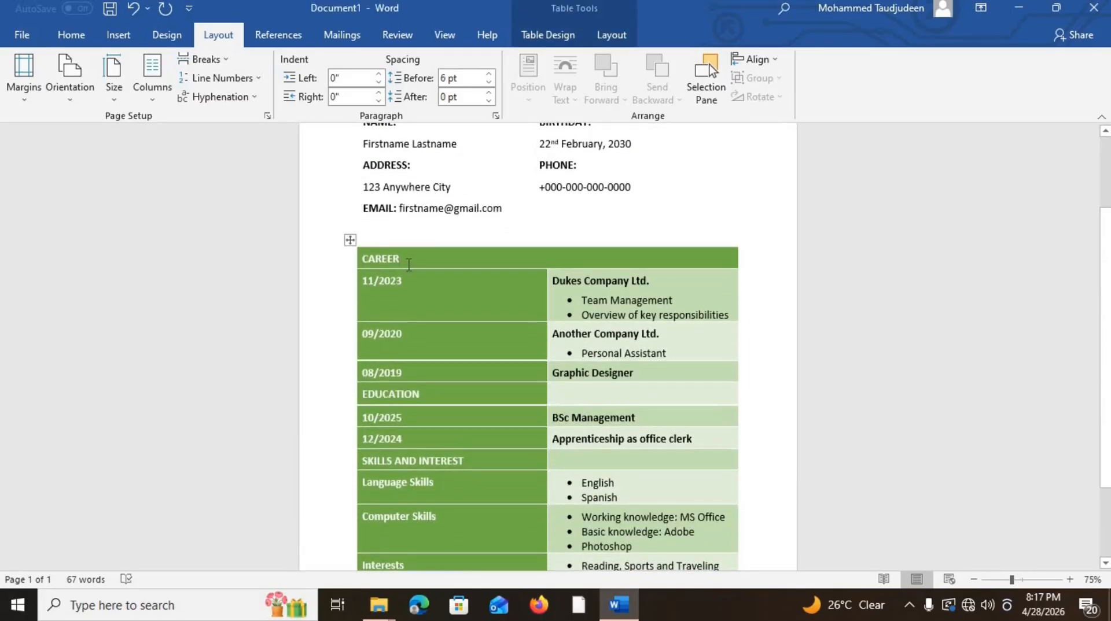
drag(408, 265, 358, 261)
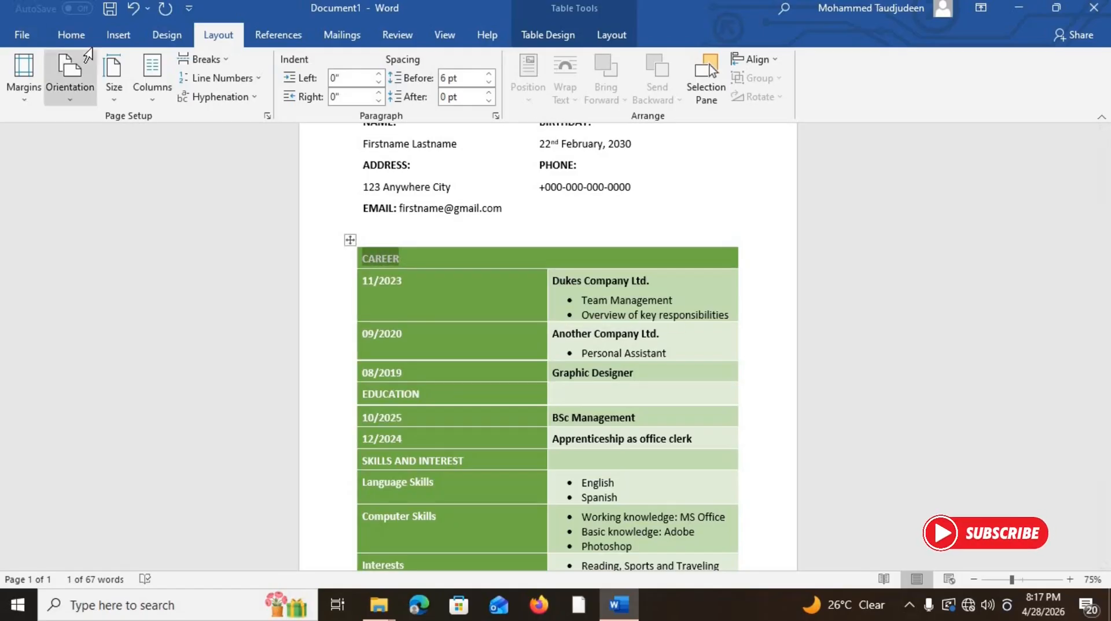
click(72, 36)
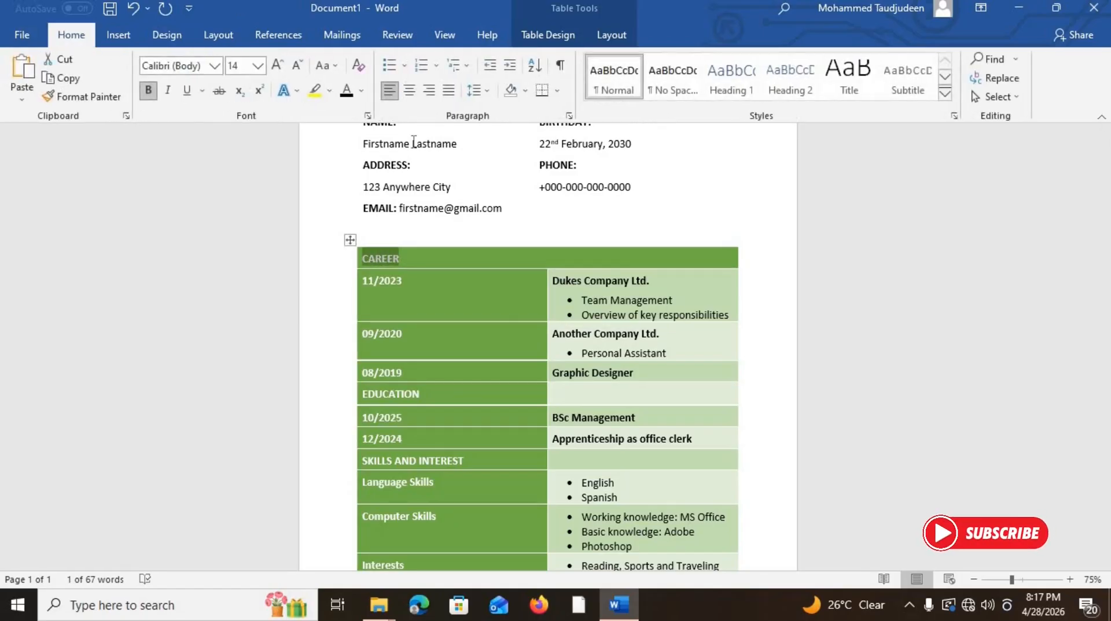
click(346, 92)
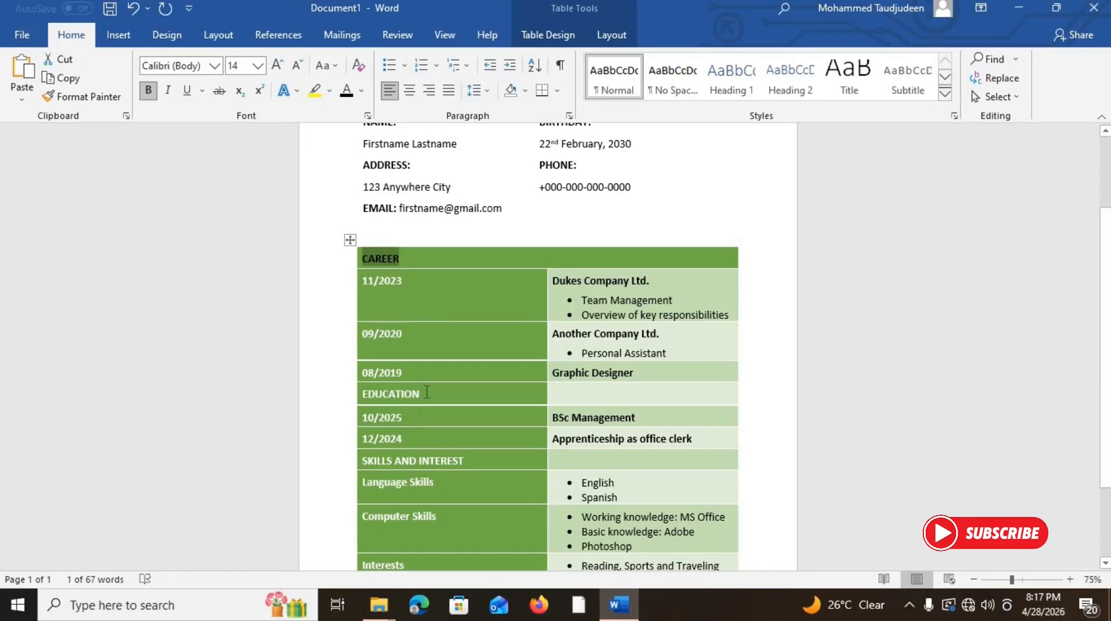
drag(426, 393, 342, 391)
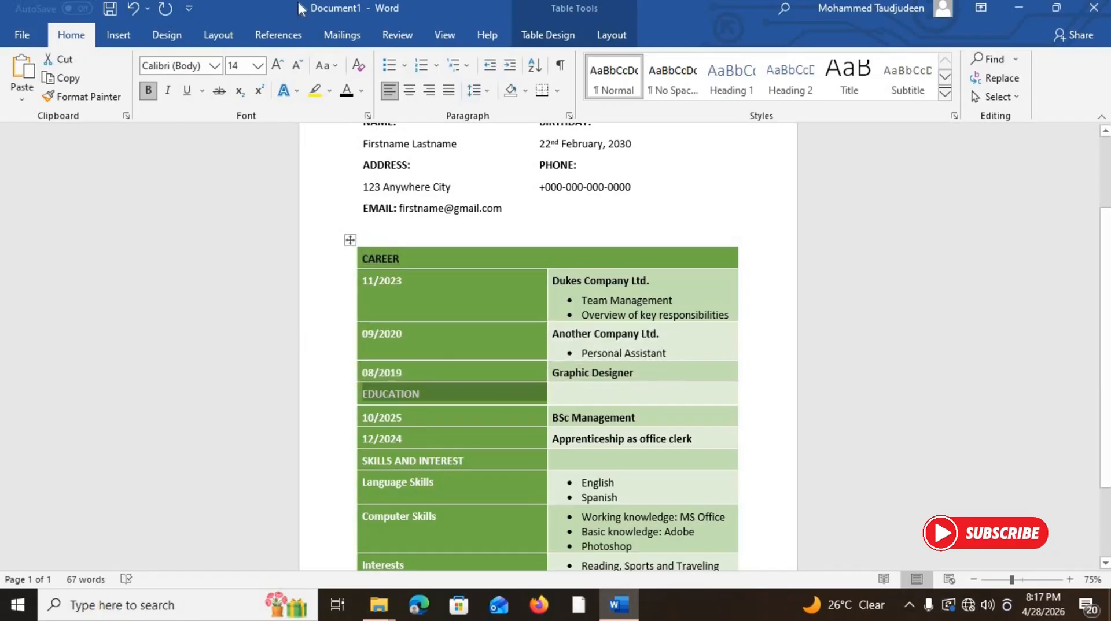
click(346, 91)
drag(469, 463, 370, 467)
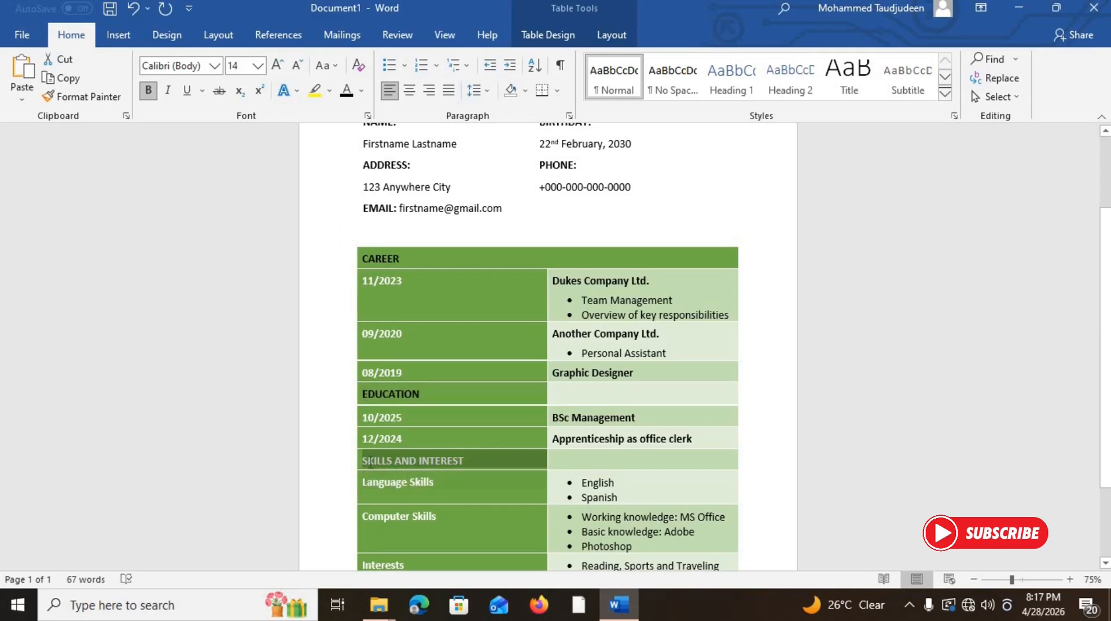
click(346, 91)
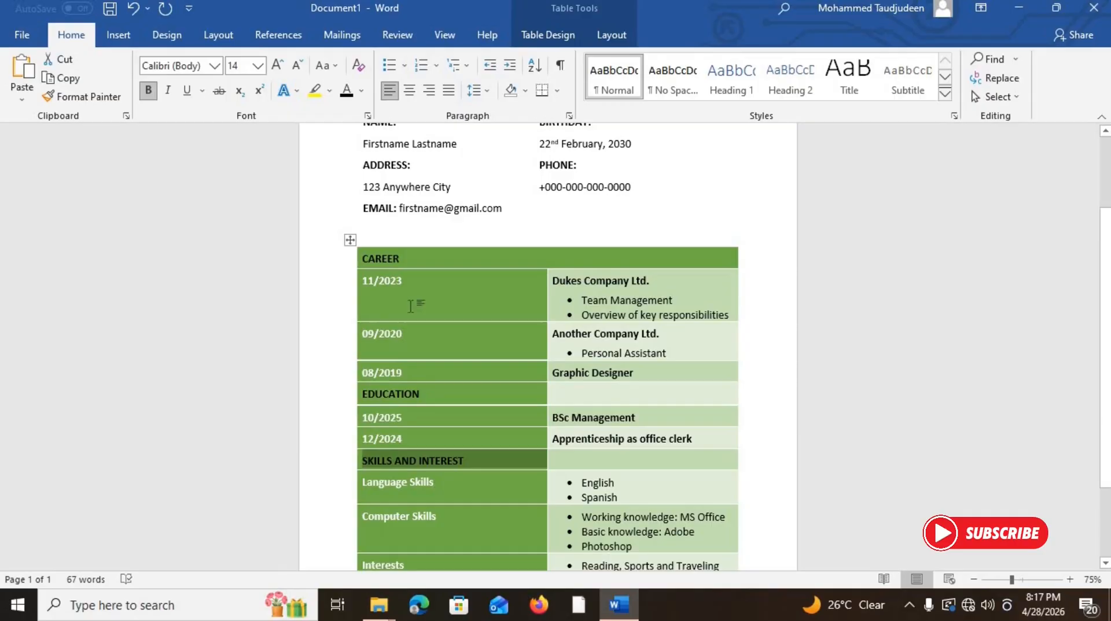
click(495, 239)
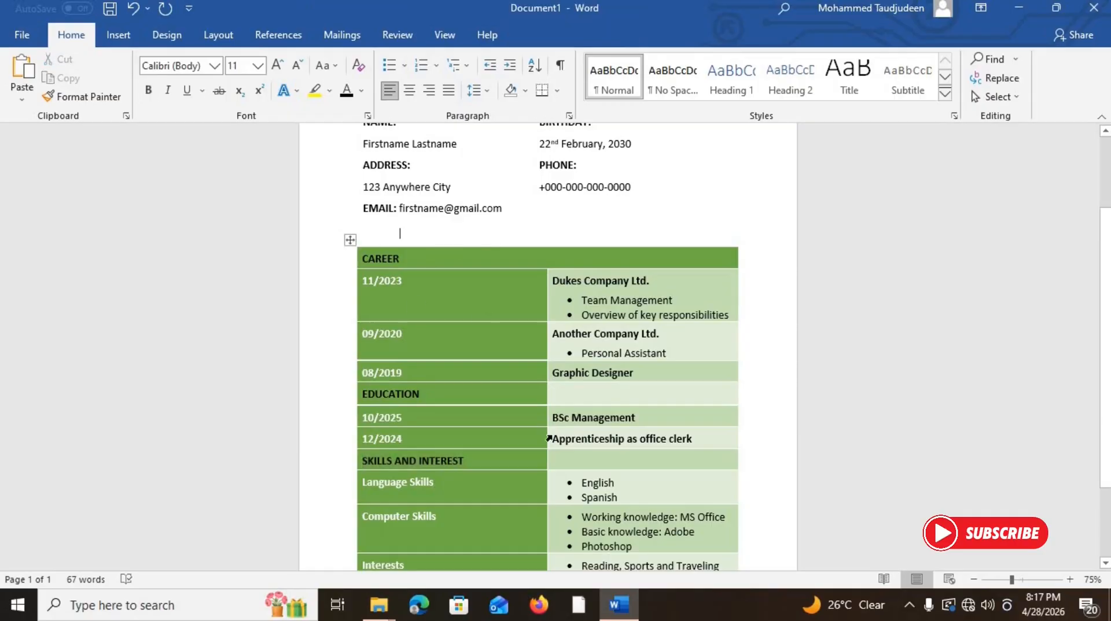
Step: Duplicate the personal details text box and place the copy at the bottom of the page, over the table's last rows
scroll(556, 435, up, 2)
scroll(555, 435, down, 3)
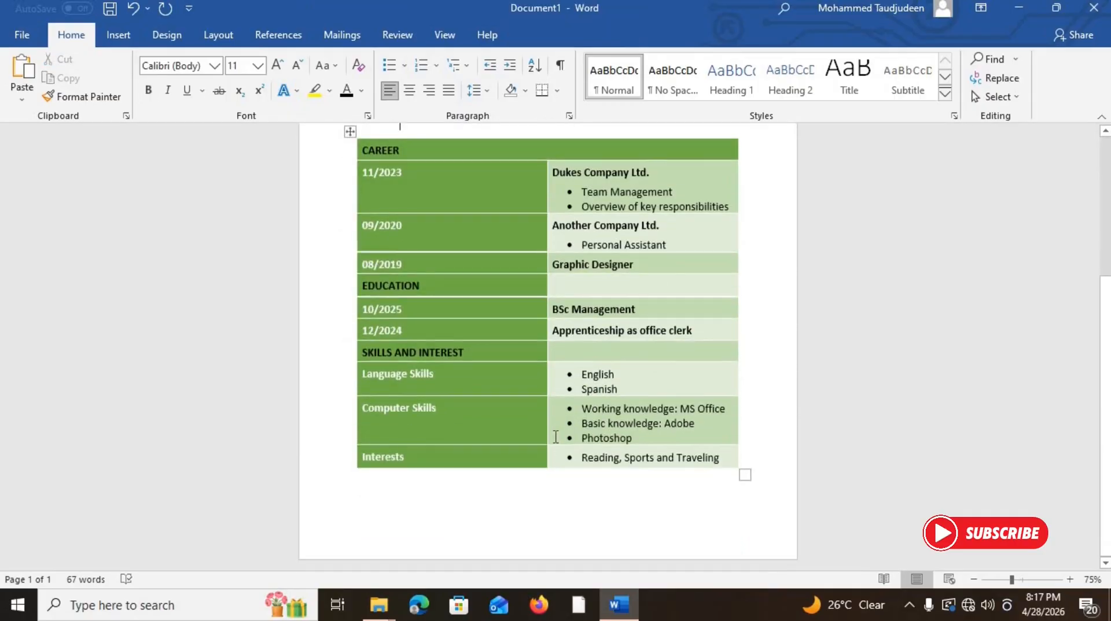
scroll(555, 435, up, 3)
scroll(555, 437, down, 3)
scroll(439, 176, up, 1)
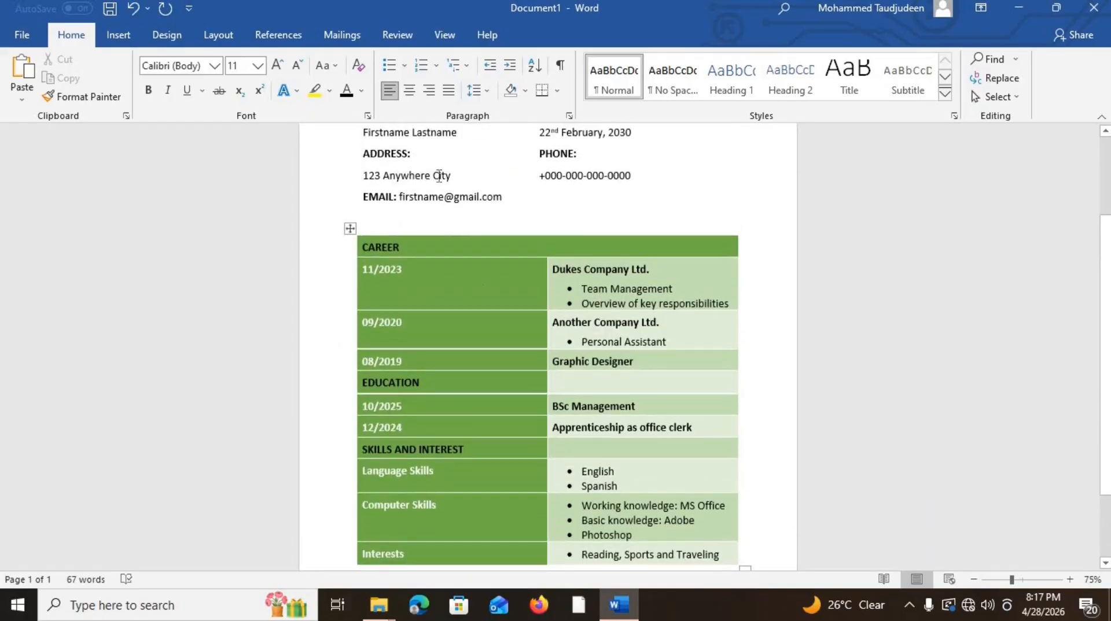
click(441, 183)
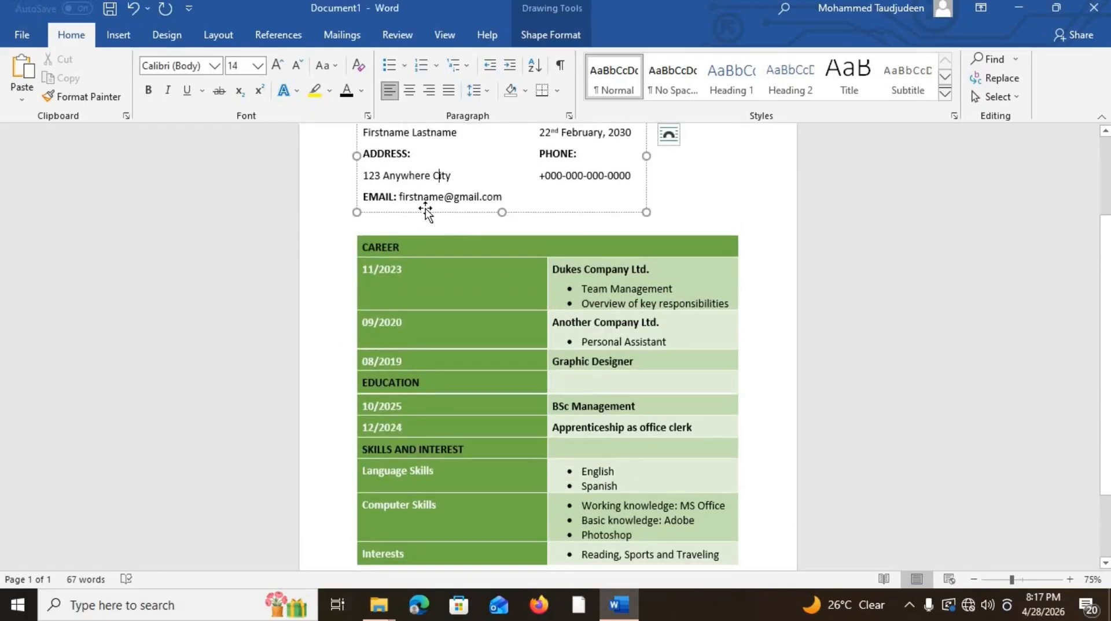
drag(426, 213, 480, 477)
scroll(480, 472, down, 2)
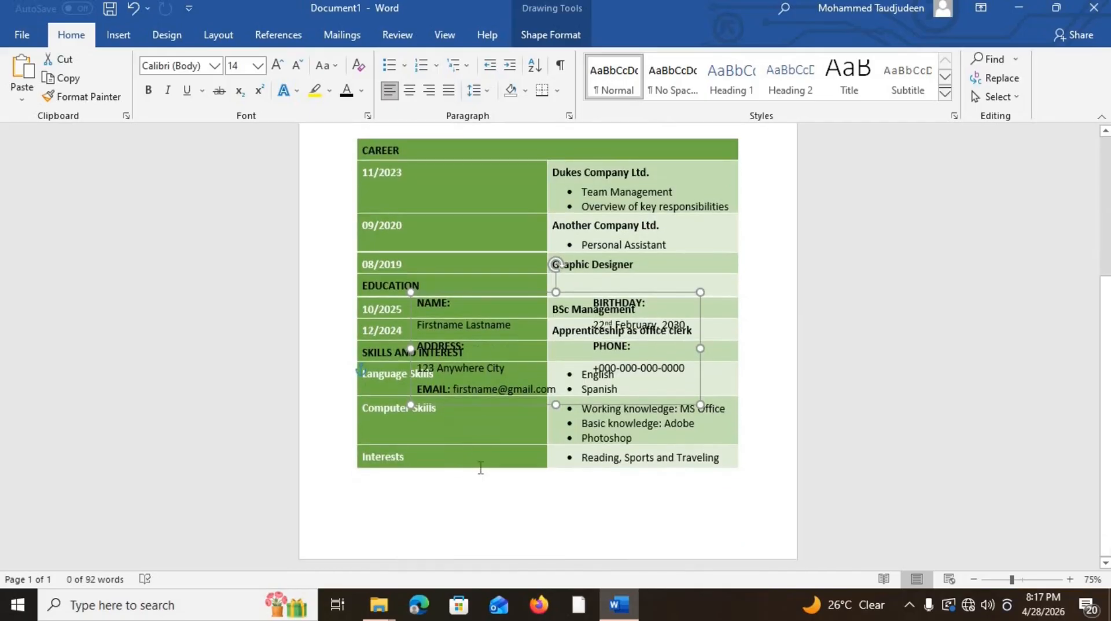
drag(473, 406, 491, 554)
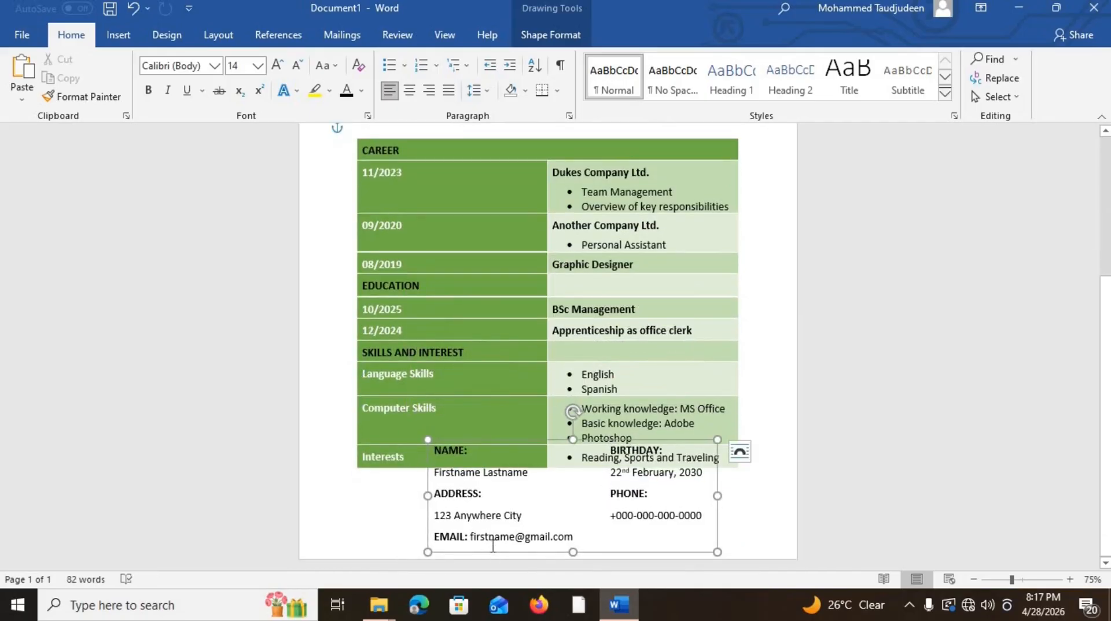
Step: Delete all text in the copied text box and shrink it to fit in the blank space below the table
key(ctrl+a)
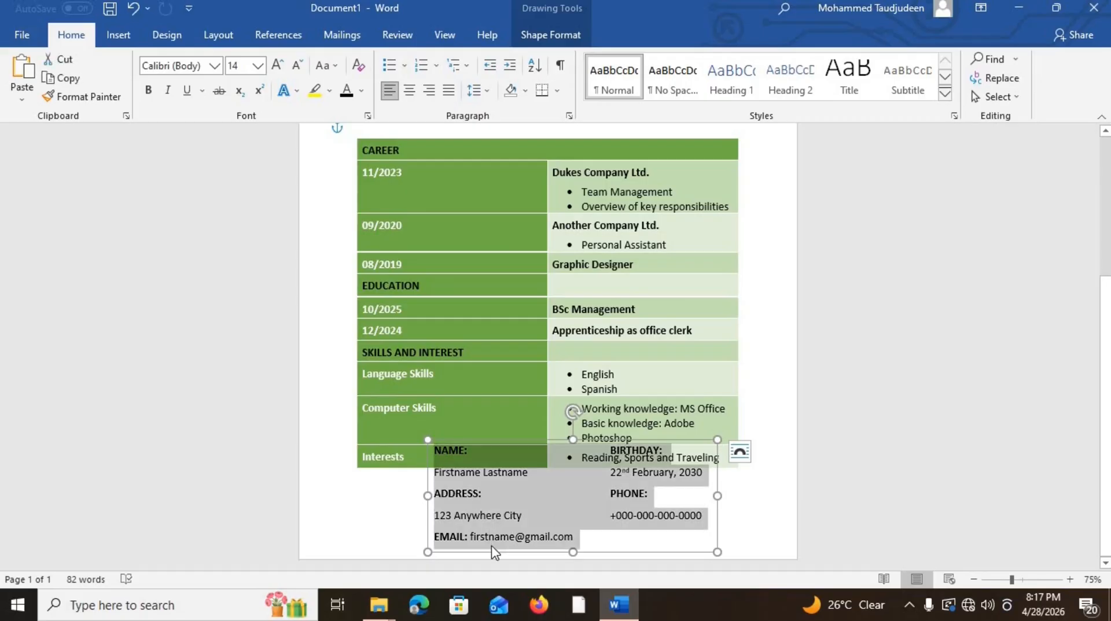
key(Delete)
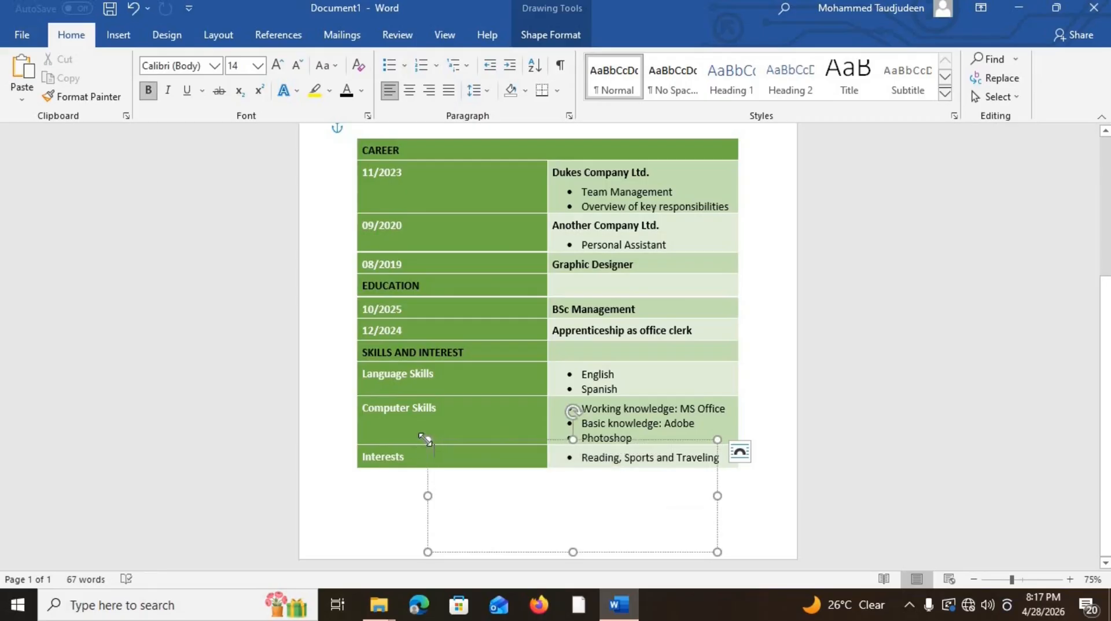
drag(428, 439, 516, 509)
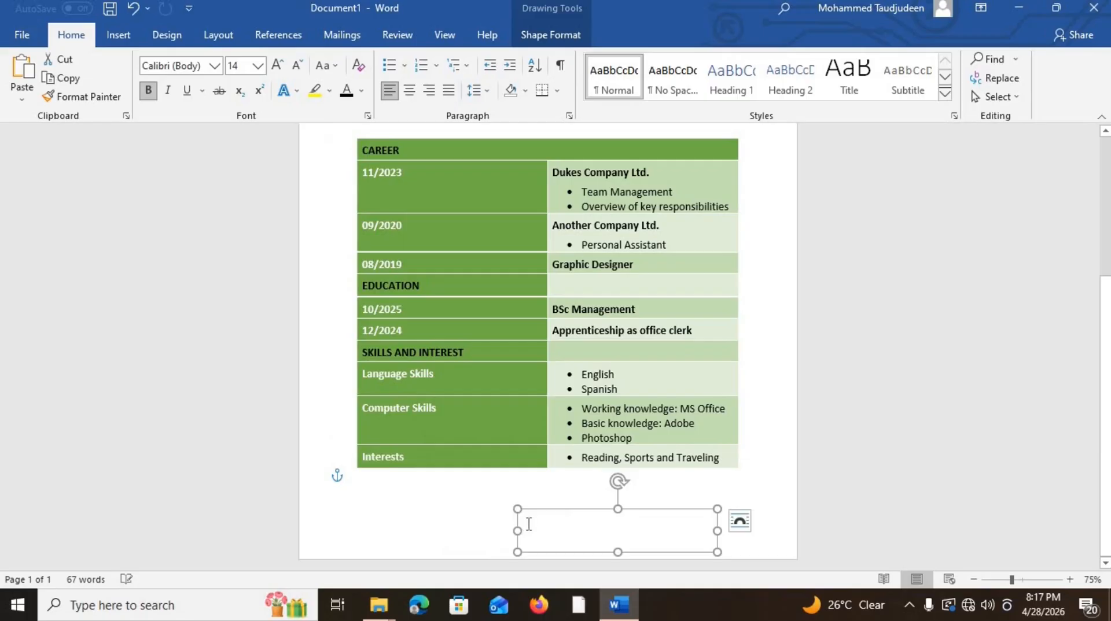
Step: Enter "Reference: Available if requested" in the empty text box and remove the bold from "Available if requested"
click(529, 524)
text(Reference:)
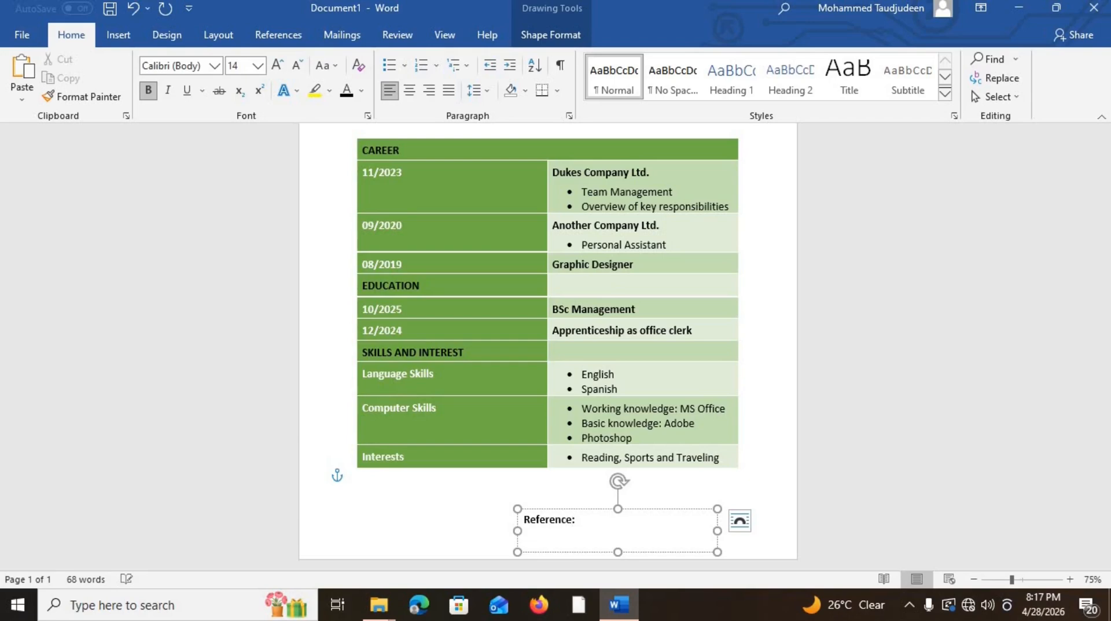
text( AVailable if requested)
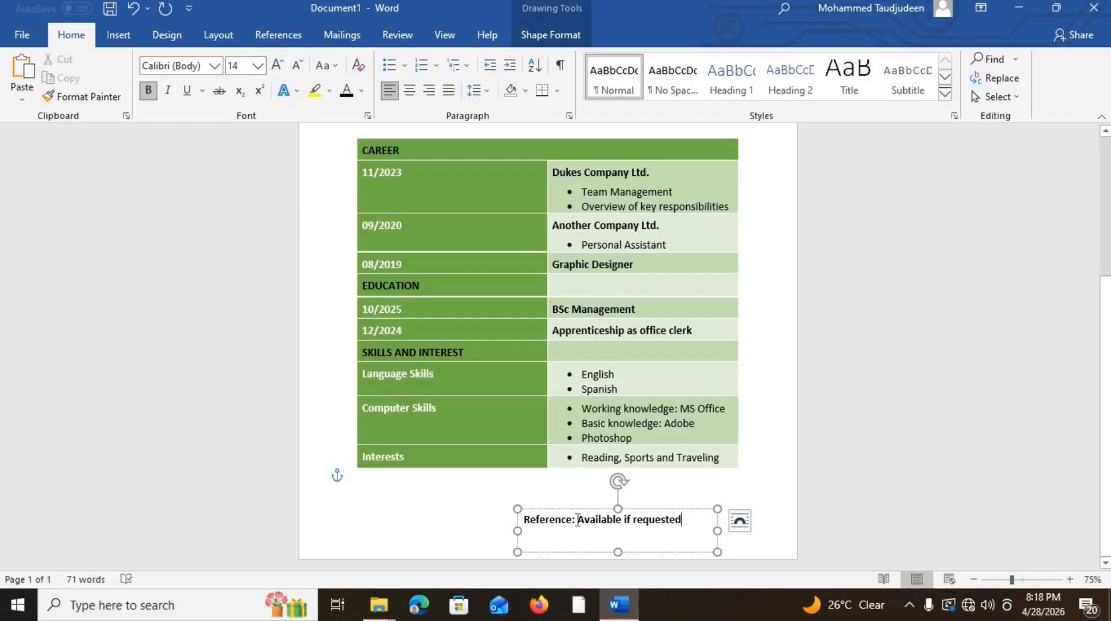
drag(578, 519, 695, 529)
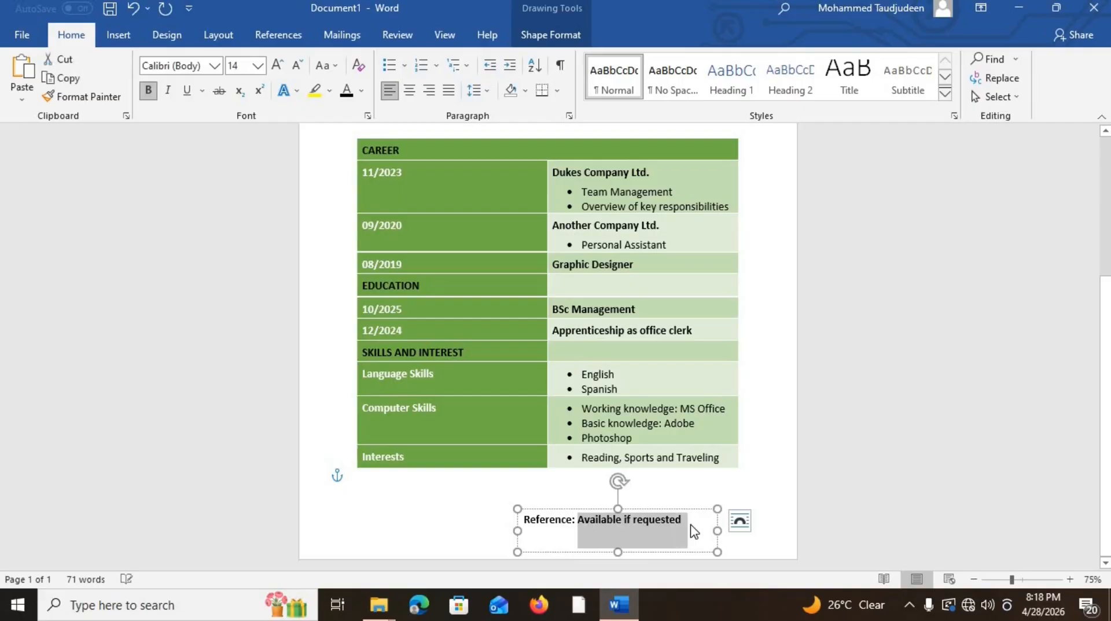
click(694, 531)
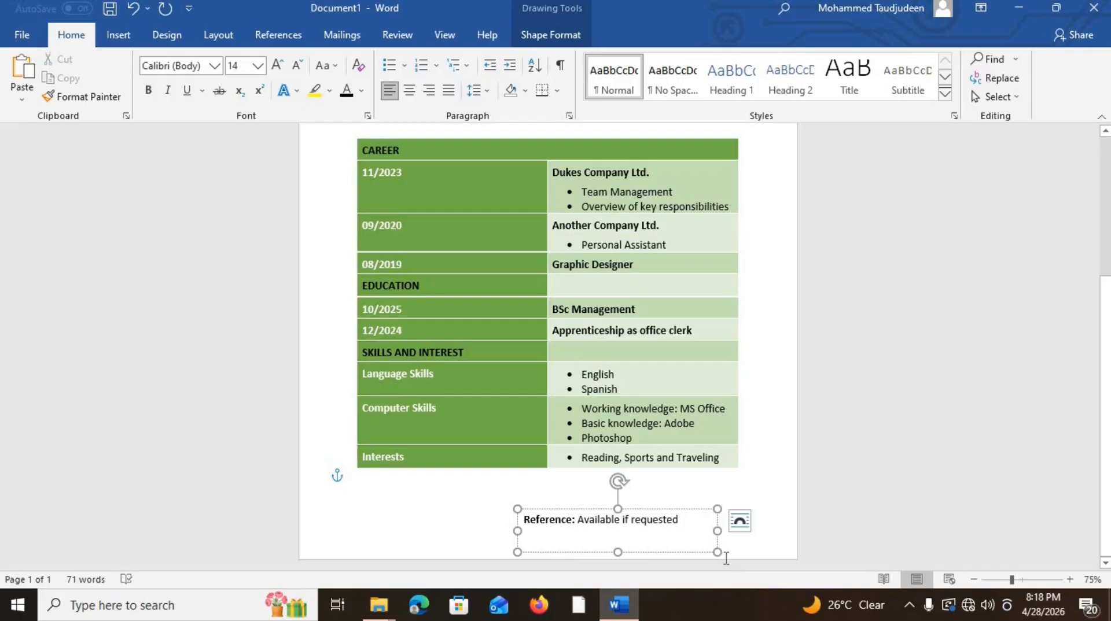
Step: Shrink the reference text box to fit its text and align it with the table's left edge, just below the table
drag(717, 553, 686, 530)
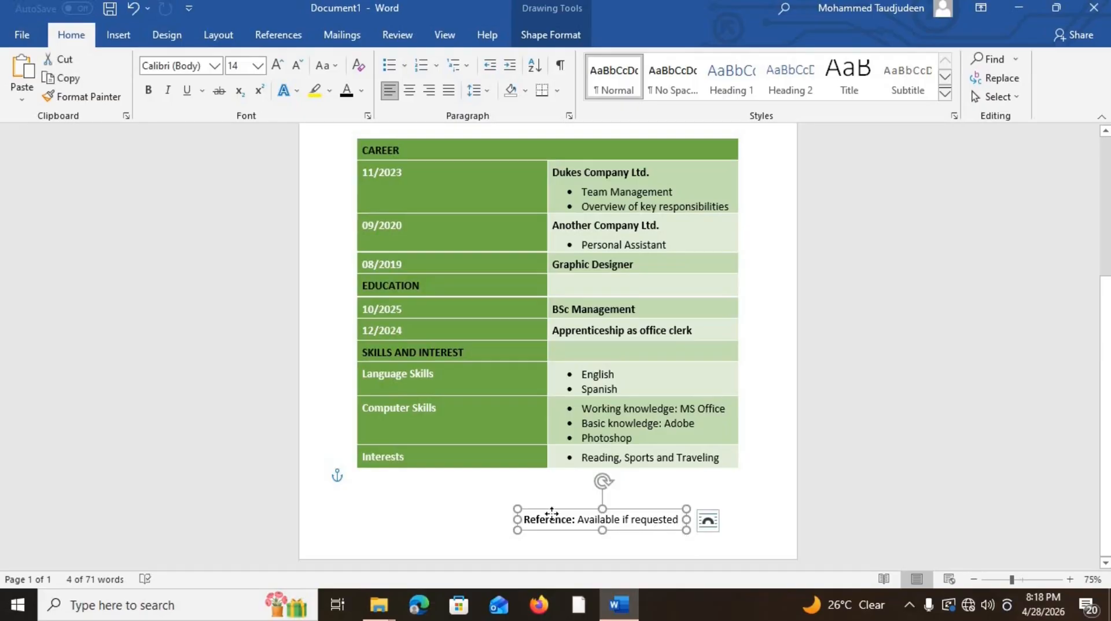
mouse_move(551, 513)
mouse_down()
mouse_move(509, 496)
mouse_move(491, 512)
mouse_up()
click(578, 518)
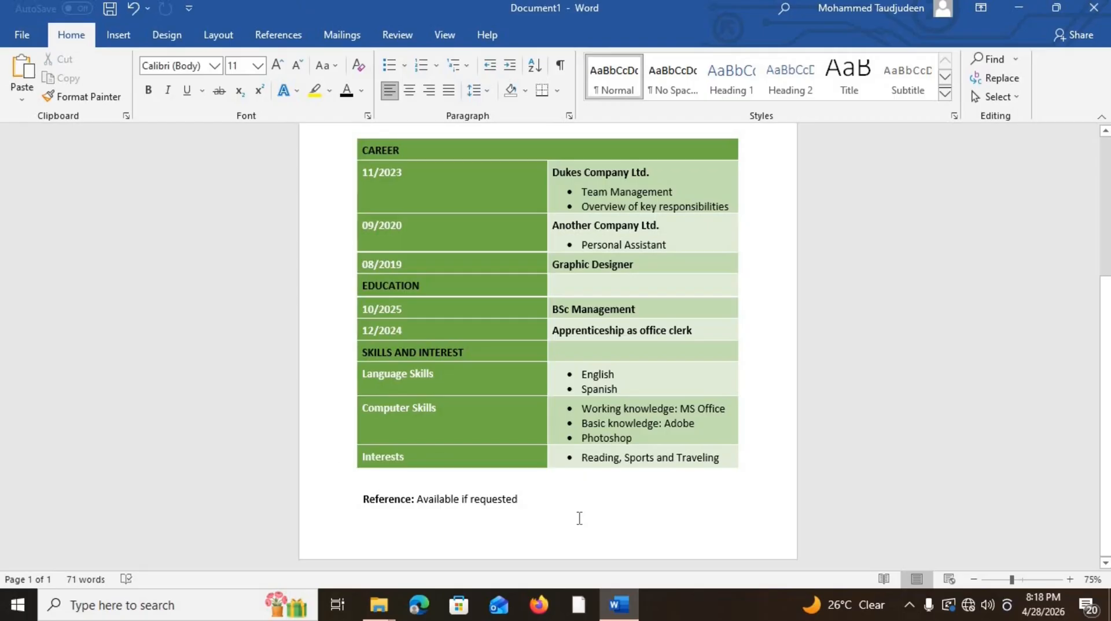
Step: Draw a rectangle about 7.46" wide over the page and stretch it down to about 10.15" high, leaving an even margin
scroll(534, 503, up, 3)
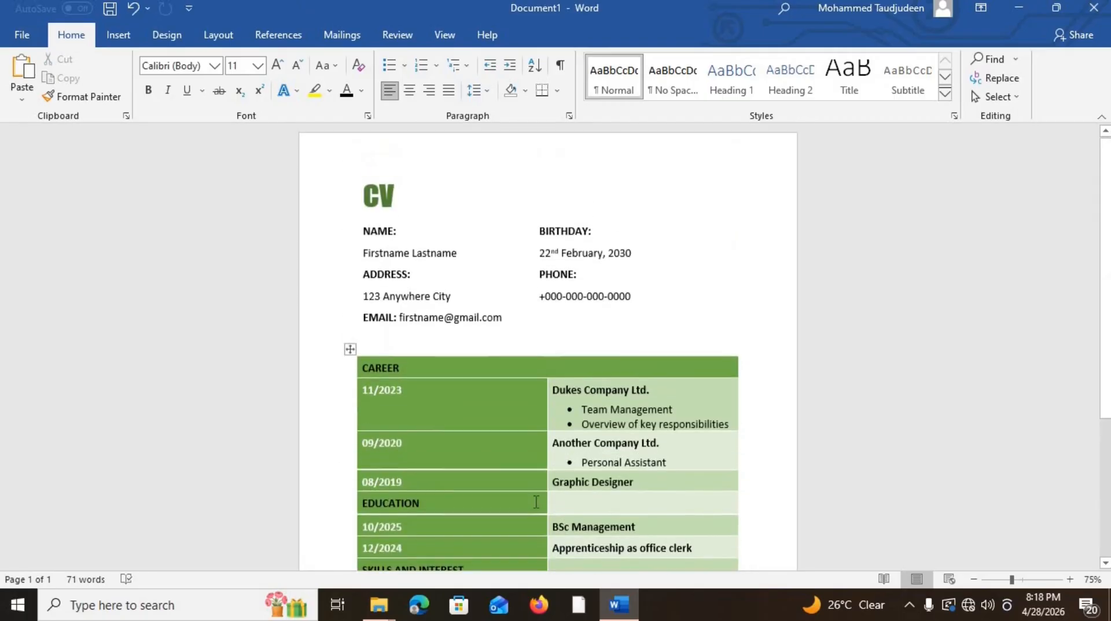
click(115, 35)
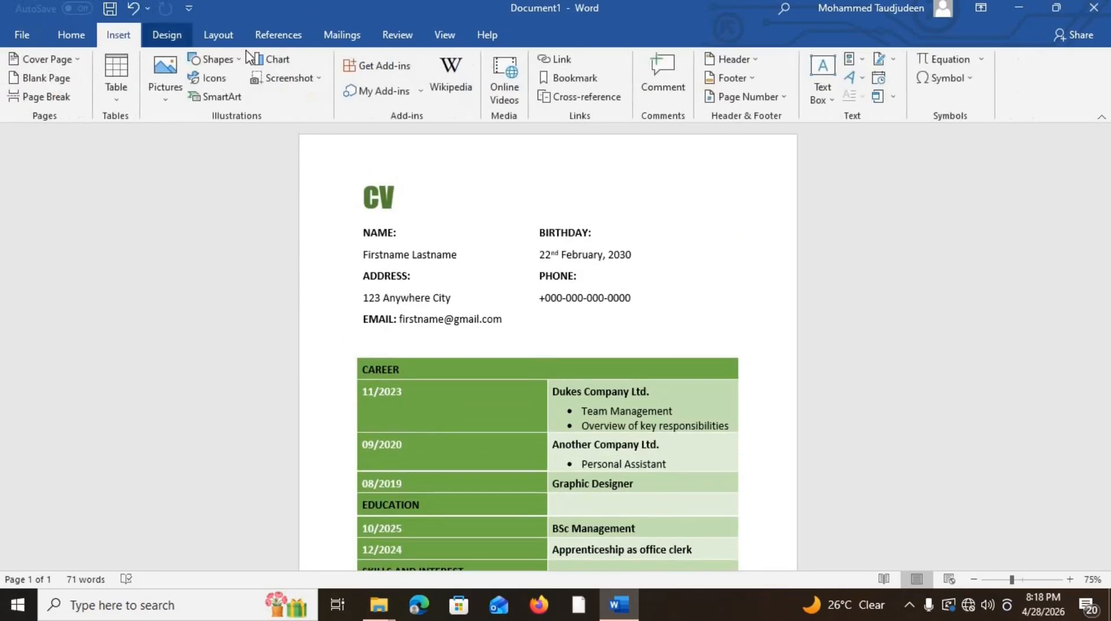
click(213, 59)
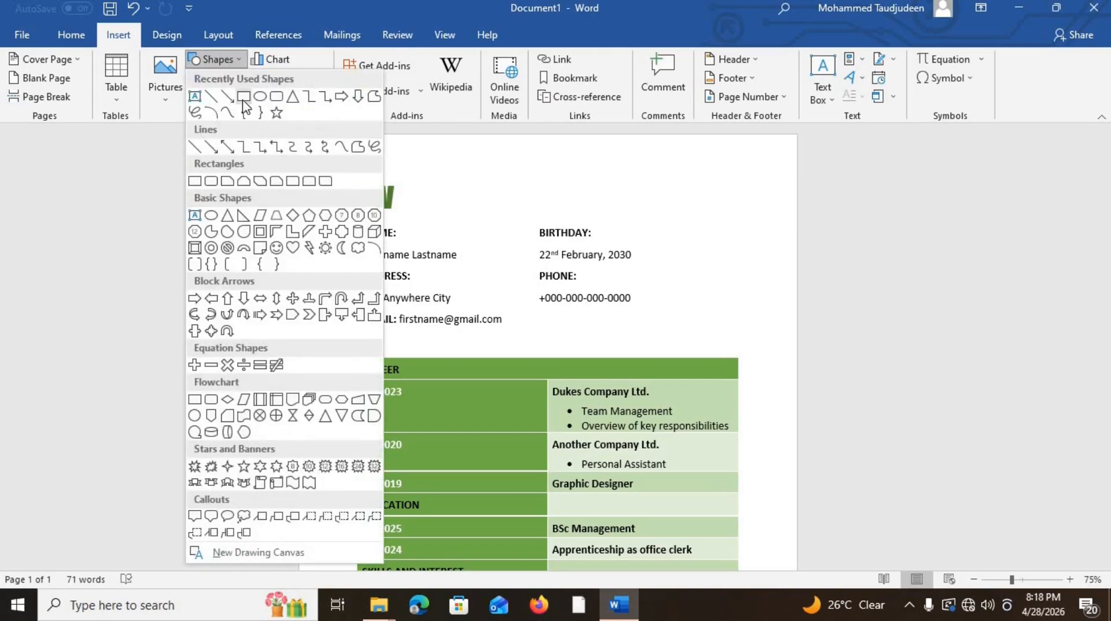
click(243, 96)
drag(325, 160, 765, 581)
click(977, 581)
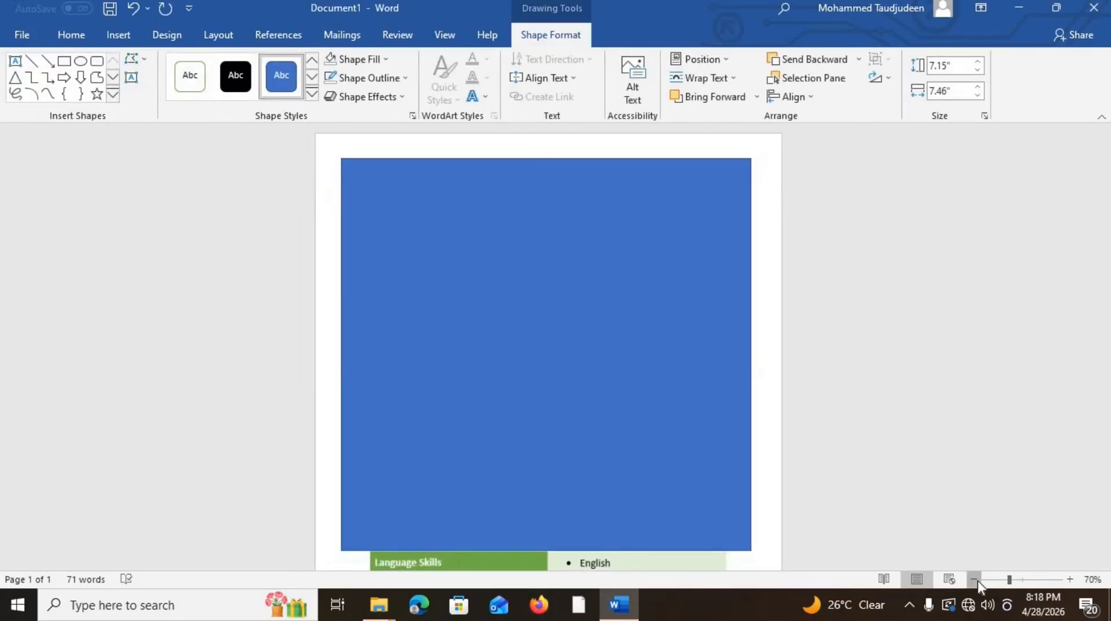
click(977, 581)
click(978, 581)
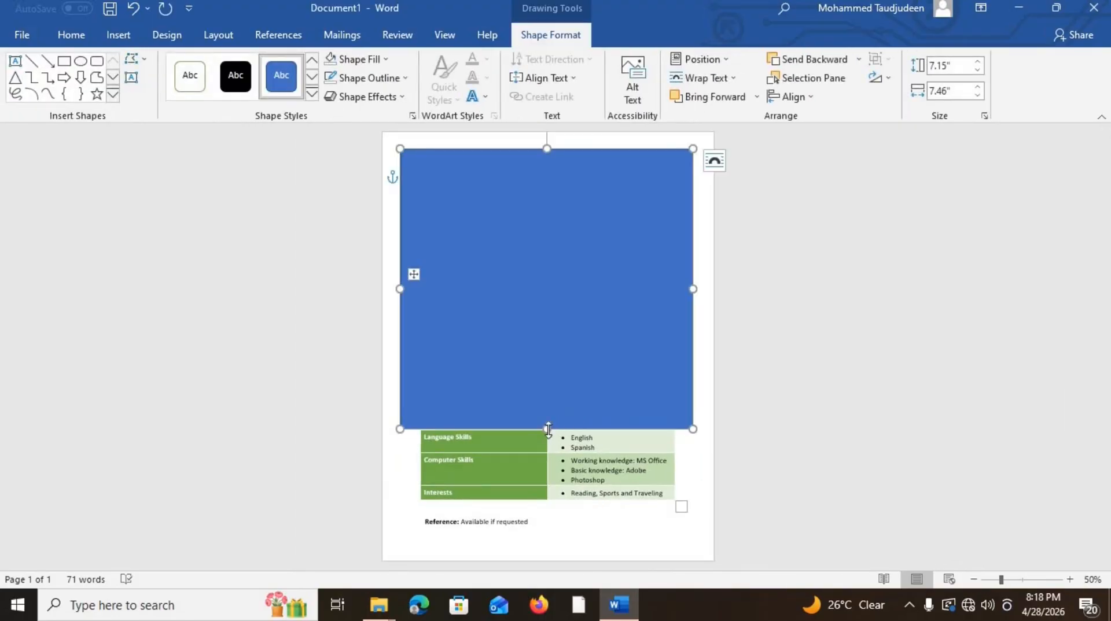
drag(547, 429, 568, 547)
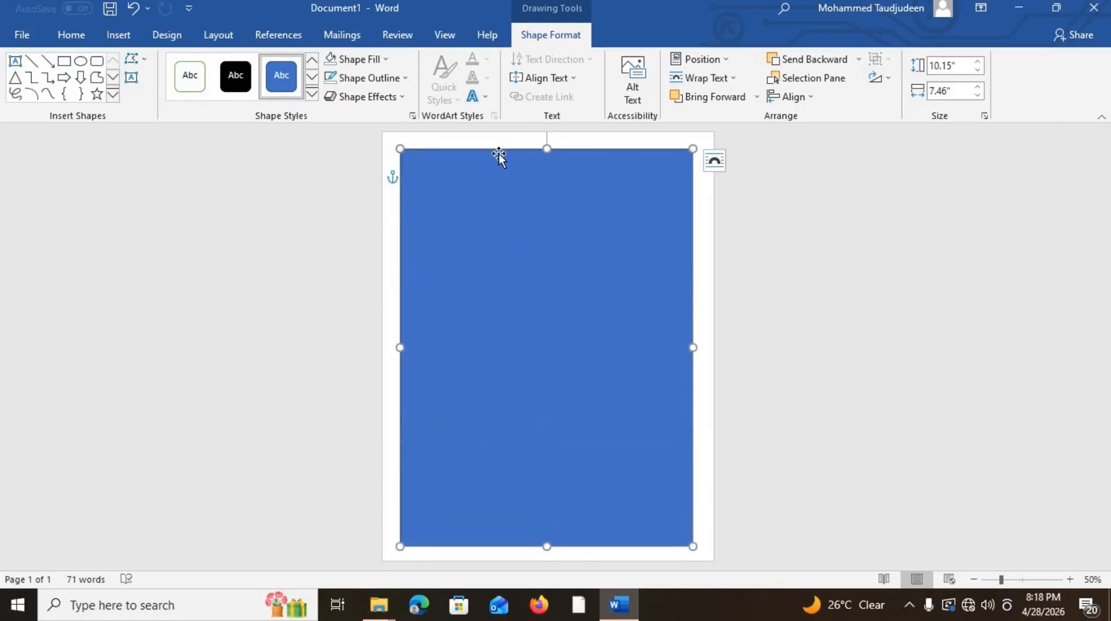
Step: Open the rectangle's detailed line formatting settings and set its fill to No Fill
right_click(506, 214)
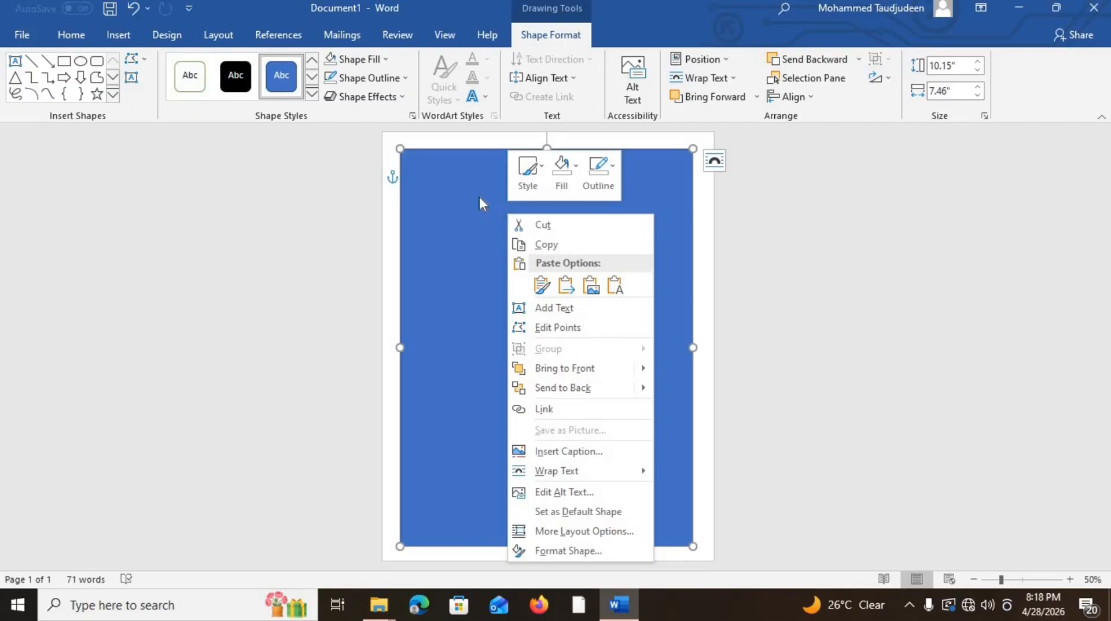
click(568, 552)
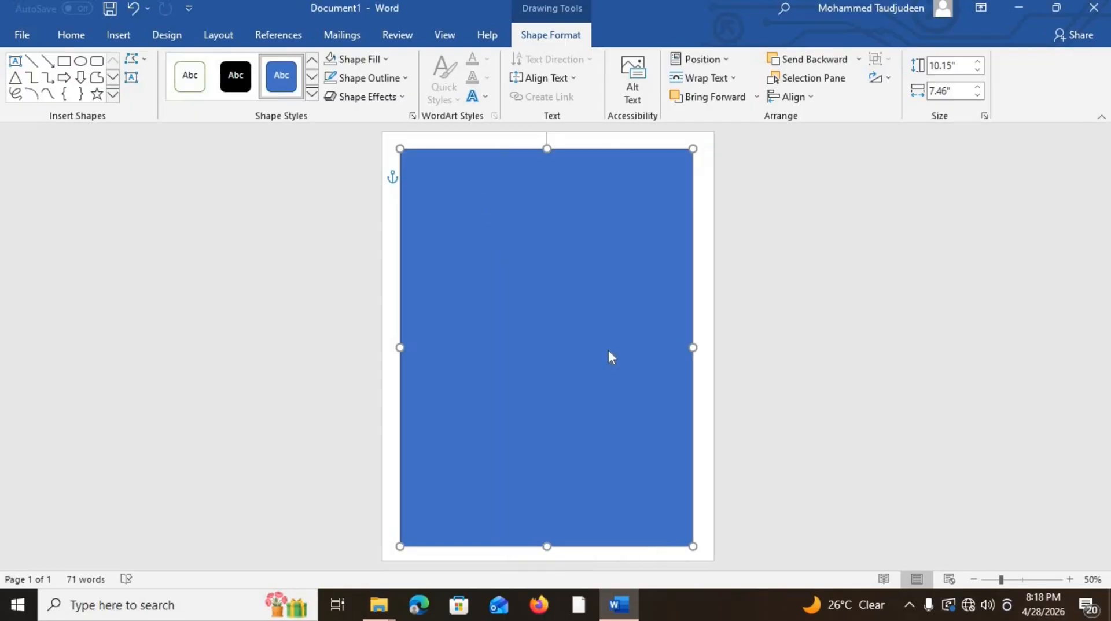
click(921, 233)
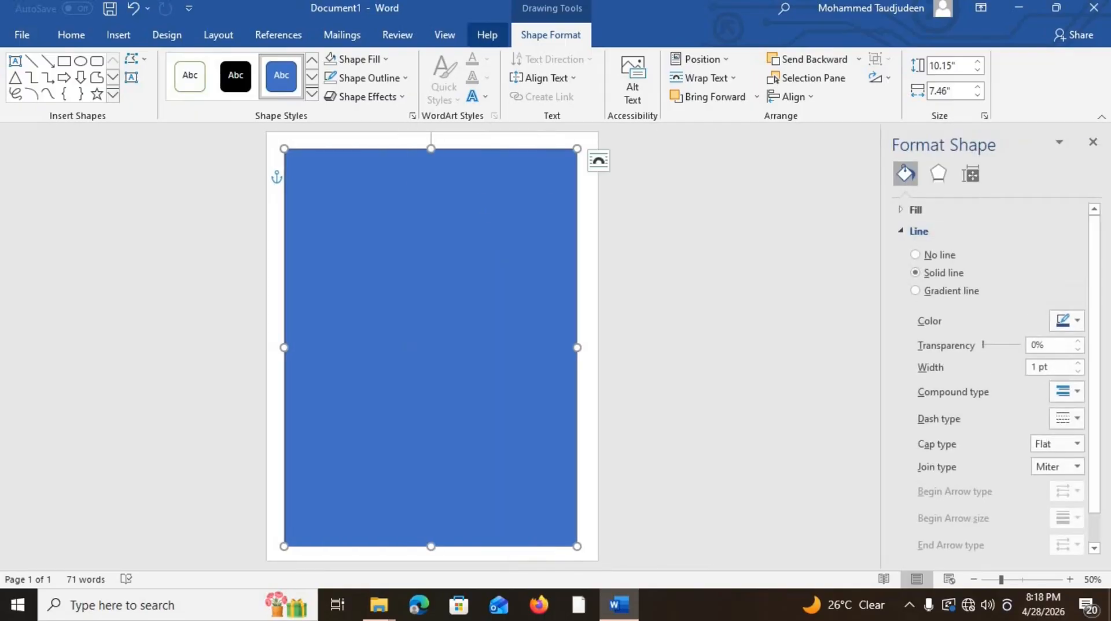
click(396, 85)
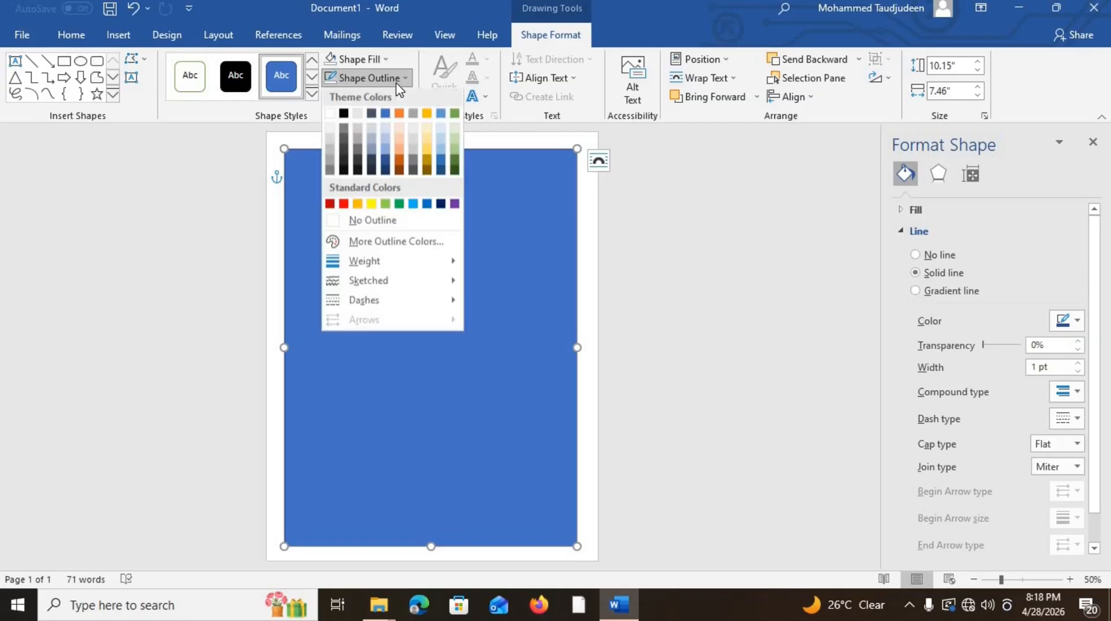
click(382, 54)
click(371, 59)
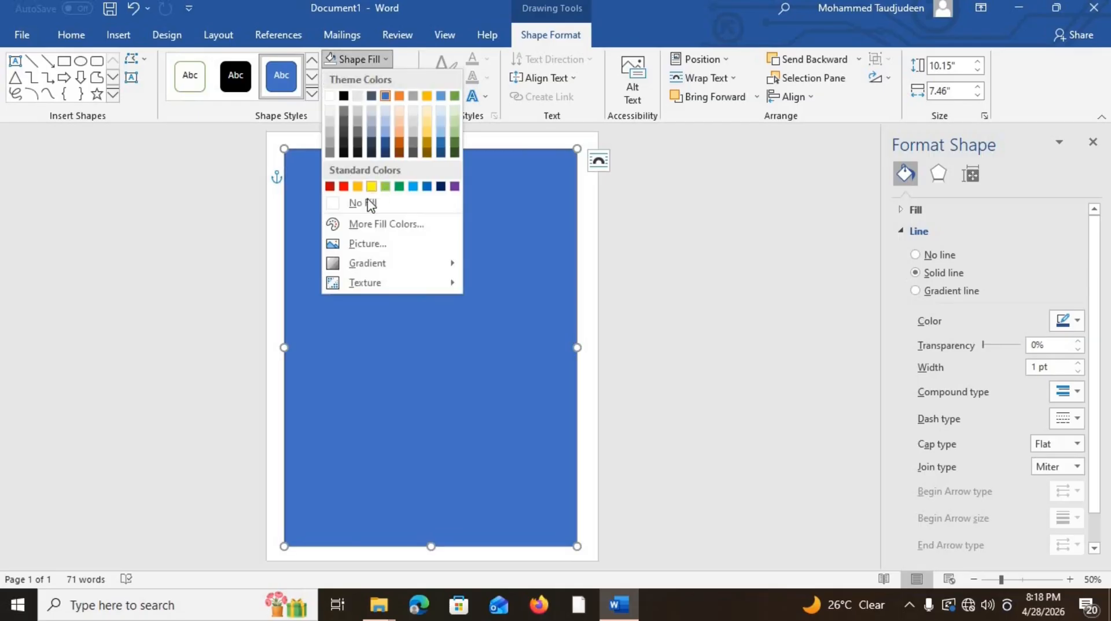
click(359, 203)
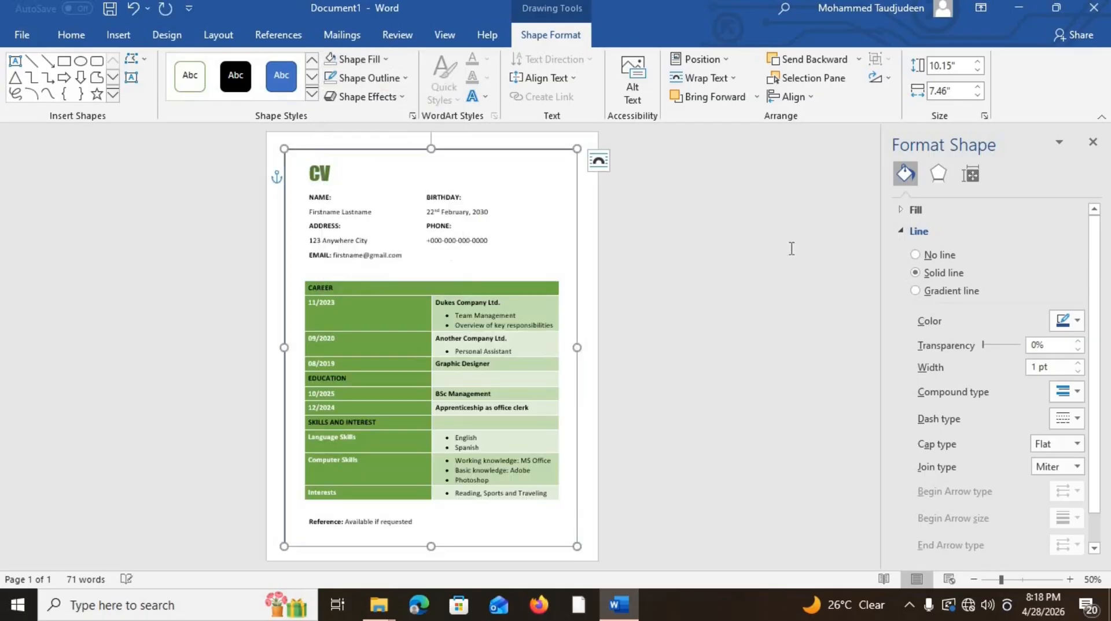
Step: Color the rectangle's outline dark green and shift the frame slightly to center it on the page
click(1077, 321)
click(1101, 405)
drag(480, 152, 484, 142)
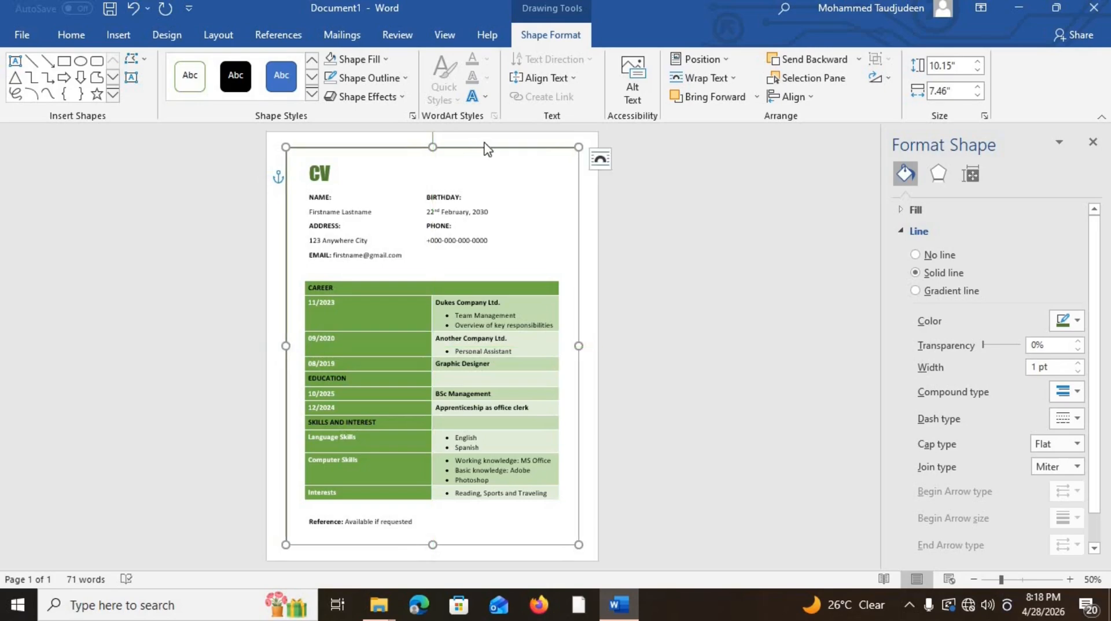
Step: Increase the line width of the green page frame and deselect it
click(1076, 364)
click(1076, 364)
click(1077, 363)
click(1076, 364)
click(665, 250)
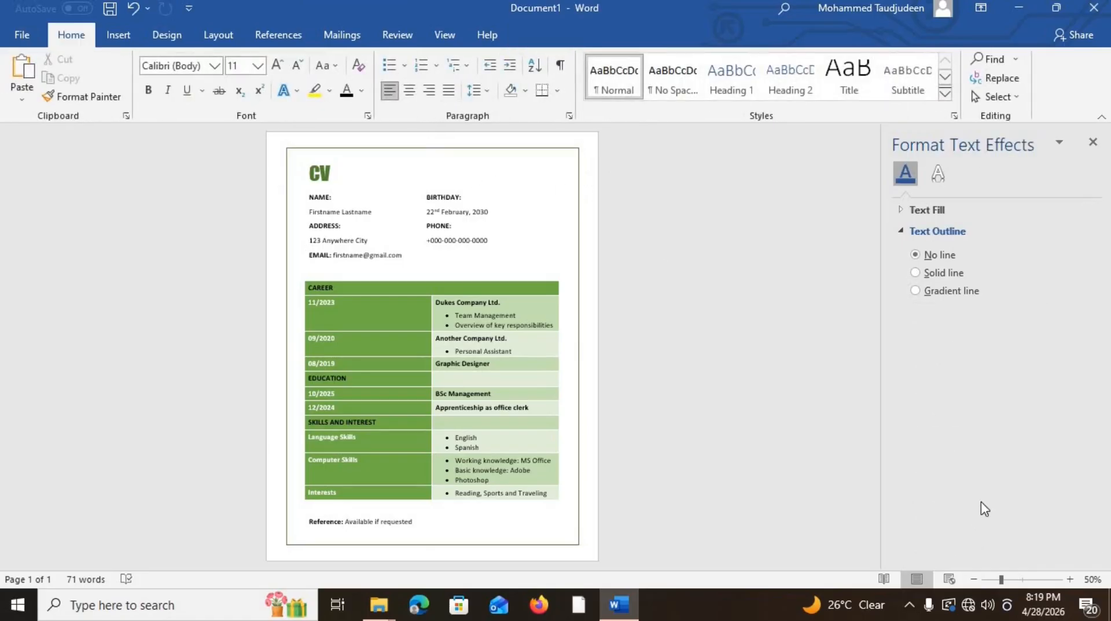
drag(1001, 579, 1010, 579)
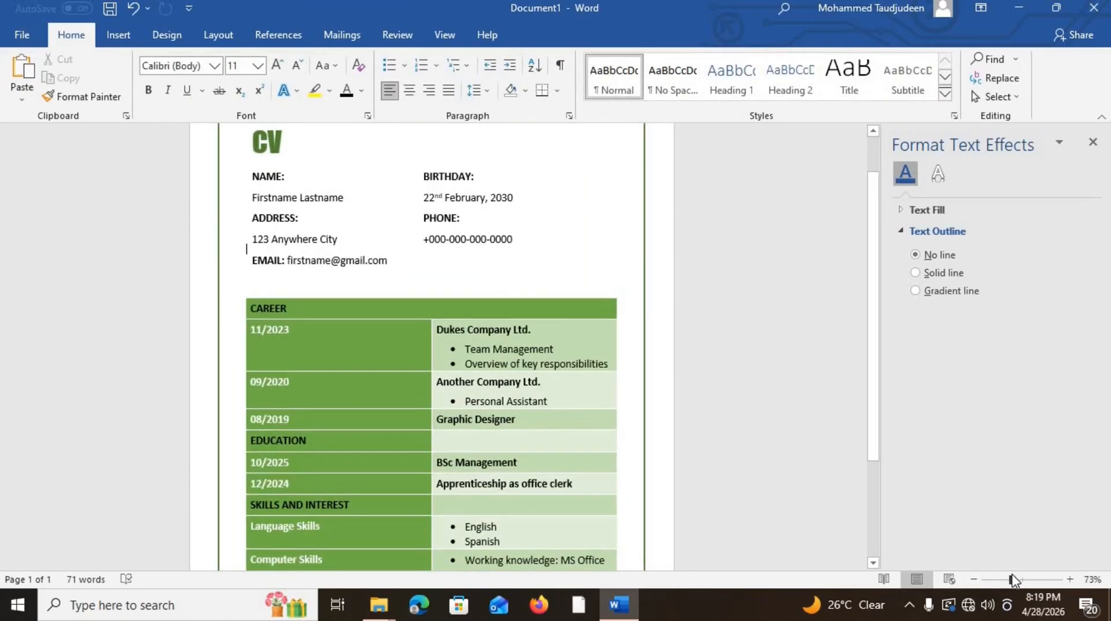
click(1020, 577)
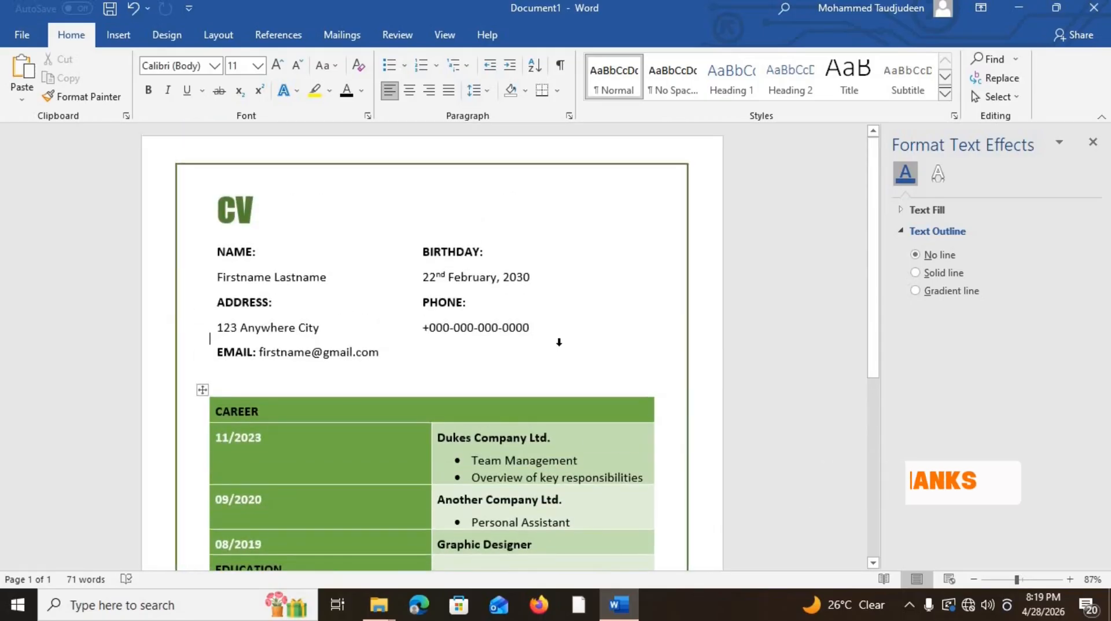
scroll(558, 346, down, 8)
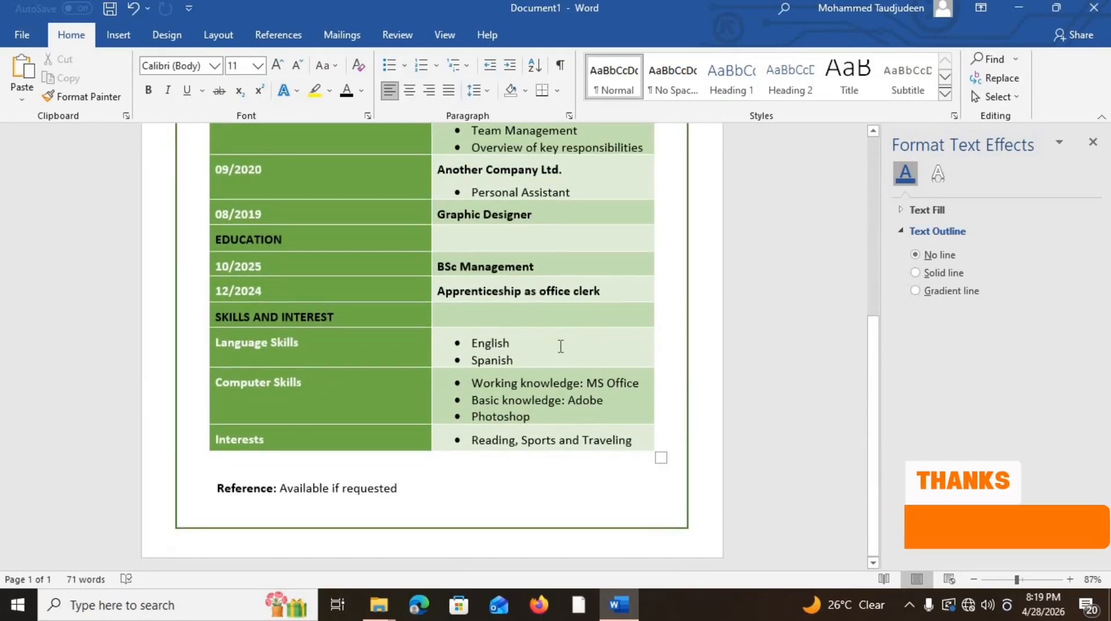